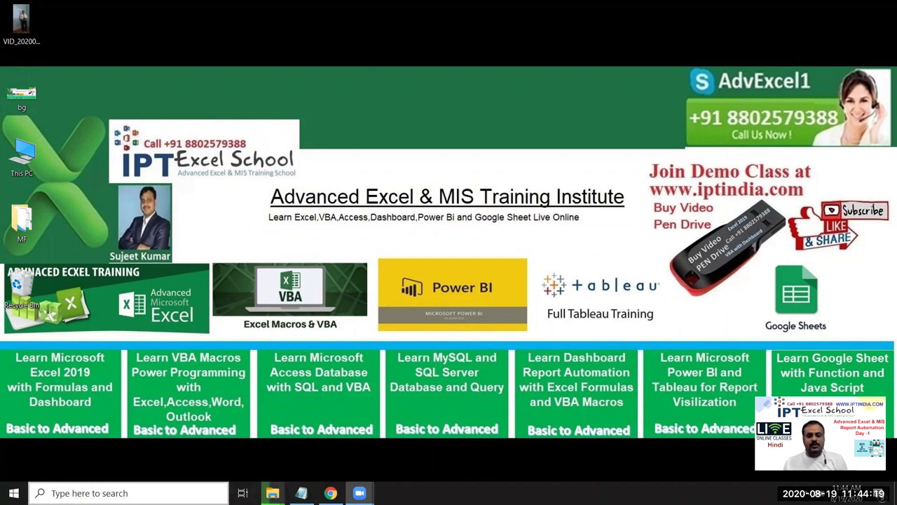
- Search the taskbar for EXCEL and launch the Excel app from Best match
{"action": "left_click", "coordinate": [93, 490]}
{"action": "type", "text": "EXCEL"}
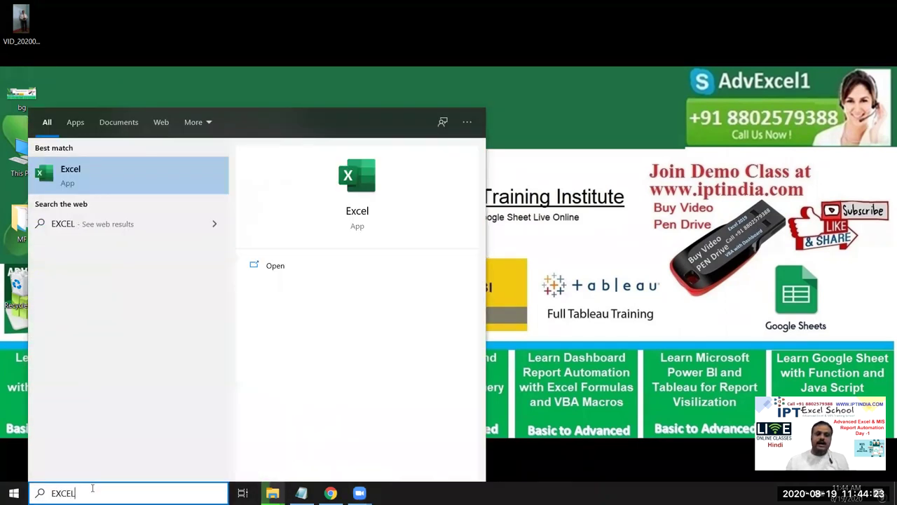
{"action": "left_click", "coordinate": [357, 214]}
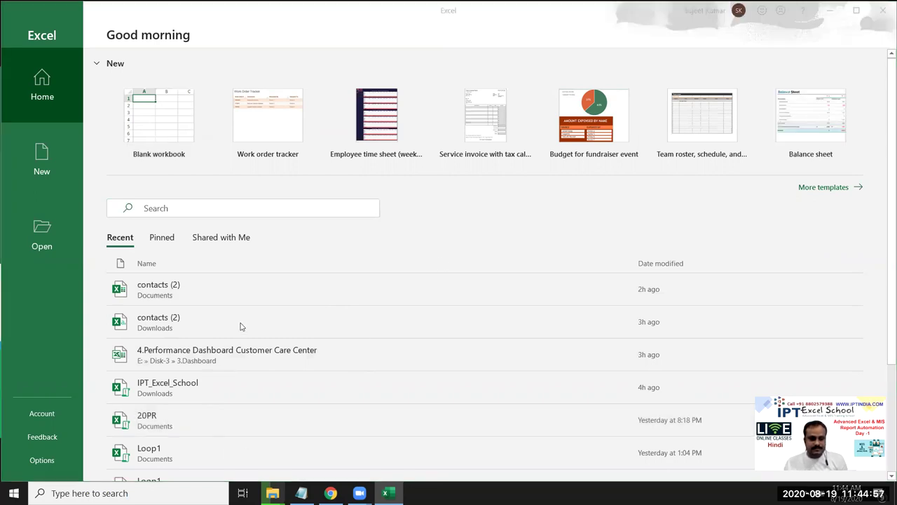
- Scroll the Recent list on Excel's start page and open the VL5 workbook
{"action": "scroll", "coordinate": [240, 326], "scroll_direction": "down", "scroll_amount": 2}
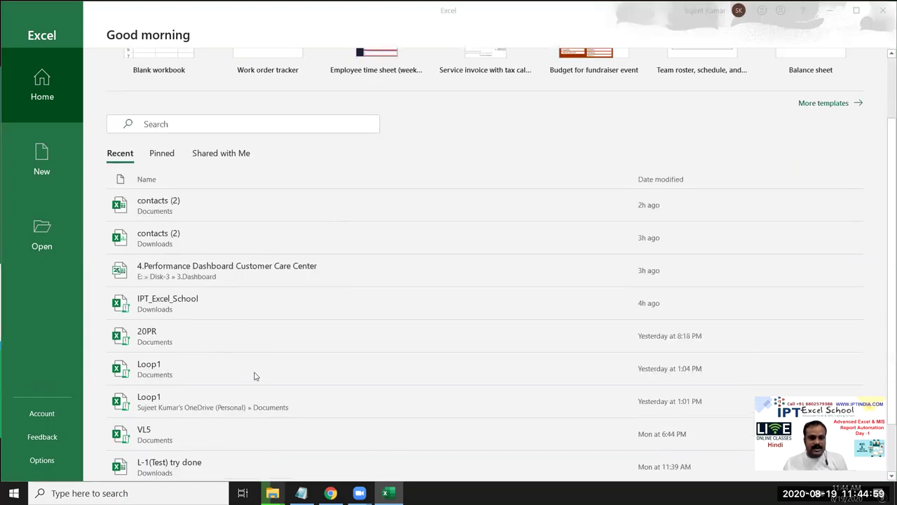
{"action": "scroll", "coordinate": [286, 375], "scroll_direction": "down", "scroll_amount": 1}
{"action": "scroll", "coordinate": [286, 382], "scroll_direction": "down", "scroll_amount": 1}
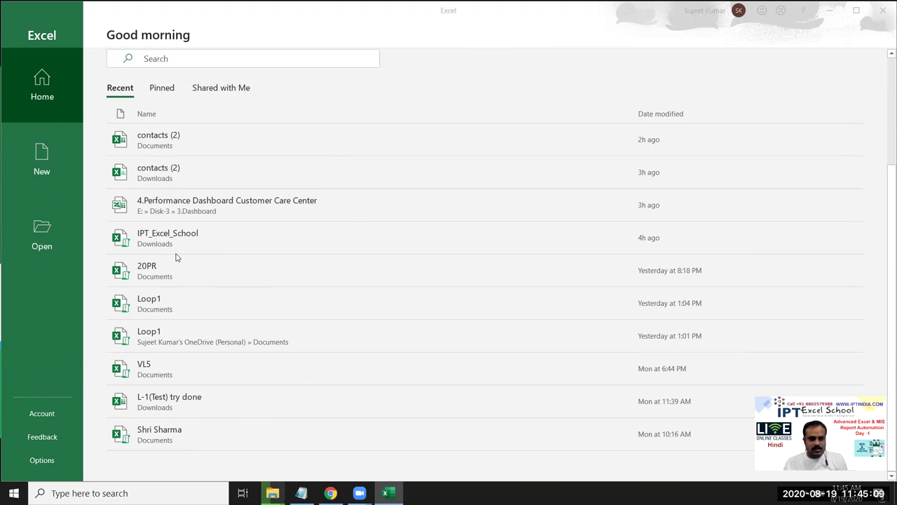
{"action": "left_click", "coordinate": [179, 375]}
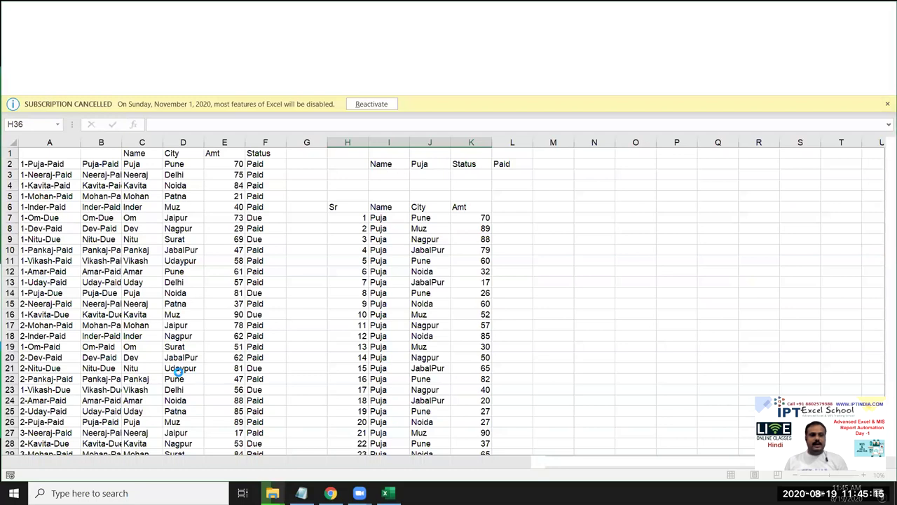
{"action": "left_click", "coordinate": [368, 105]}
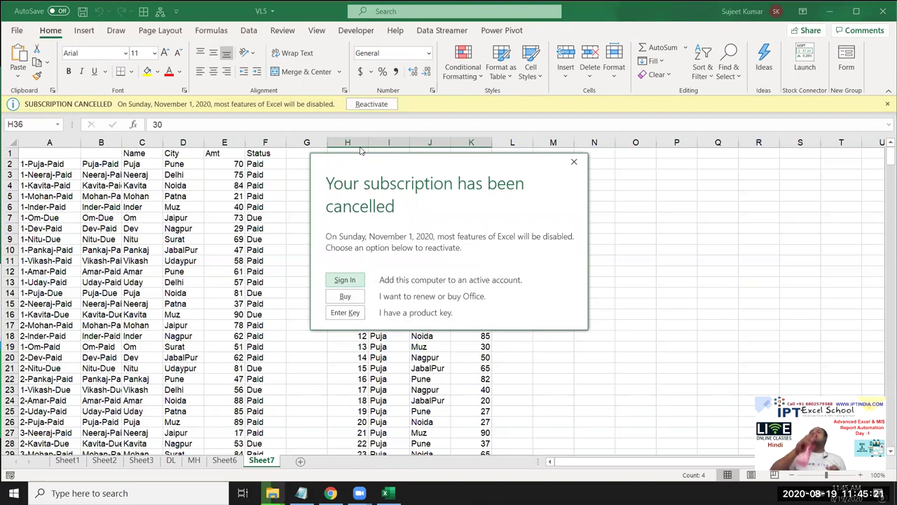
{"action": "left_click", "coordinate": [343, 280]}
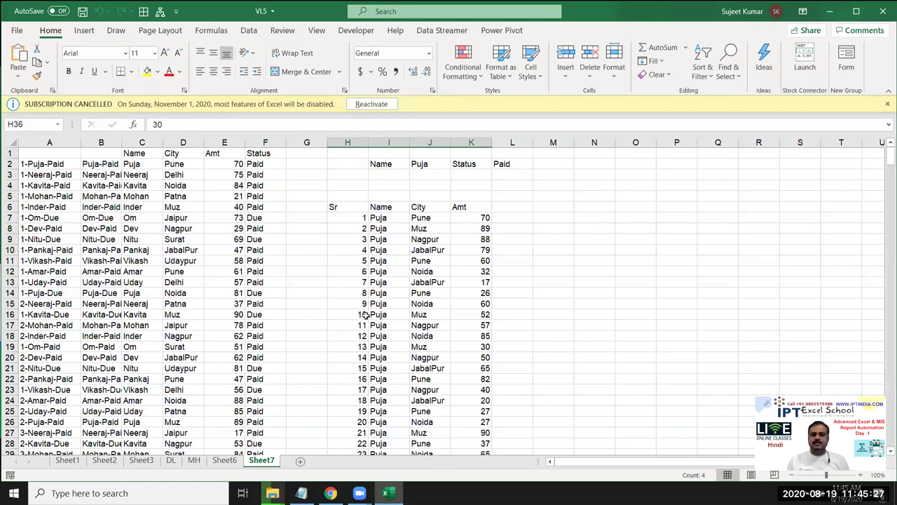
{"action": "left_click", "coordinate": [323, 261]}
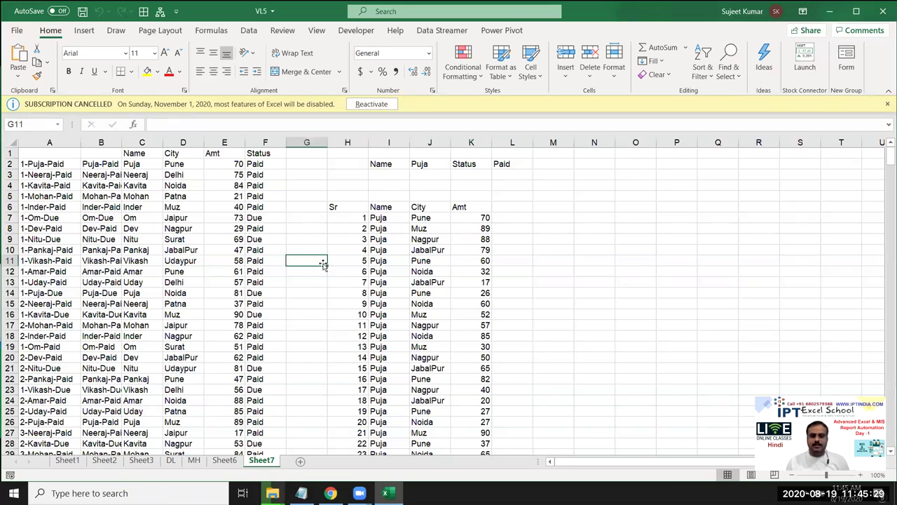
{"action": "left_click", "coordinate": [370, 105]}
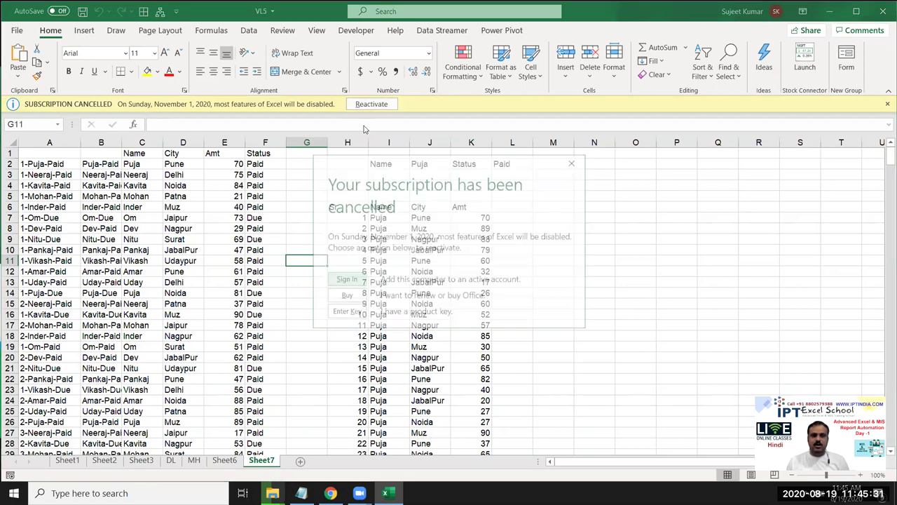
{"action": "left_click", "coordinate": [357, 281]}
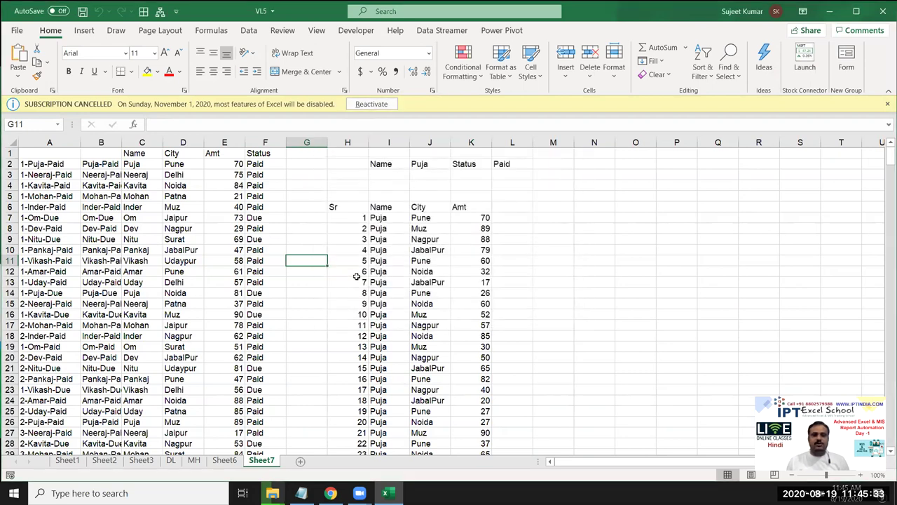
{"action": "left_click", "coordinate": [11, 31]}
- Browse the Recent workbooks list in the Open view (Ctrl+O), then return to the worksheet
{"action": "scroll", "coordinate": [281, 361], "scroll_direction": "down", "scroll_amount": 3}
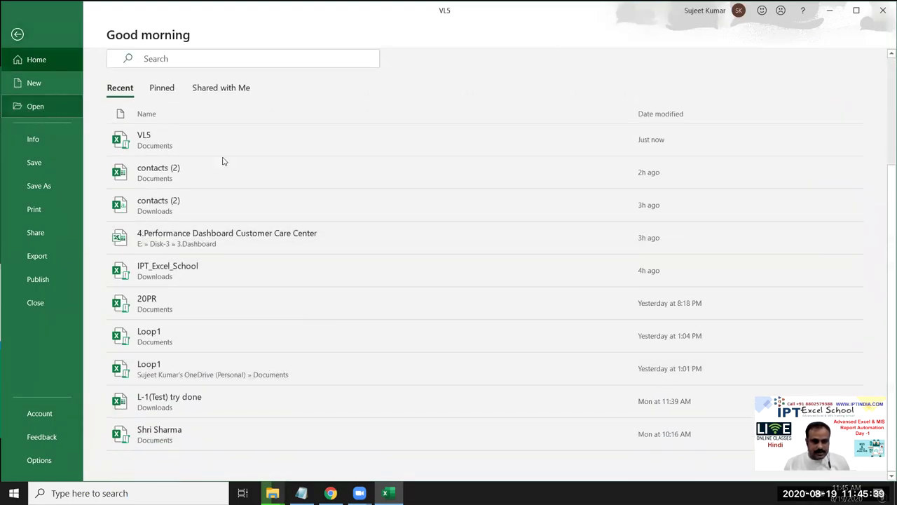
{"action": "key", "text": "ctrl+o"}
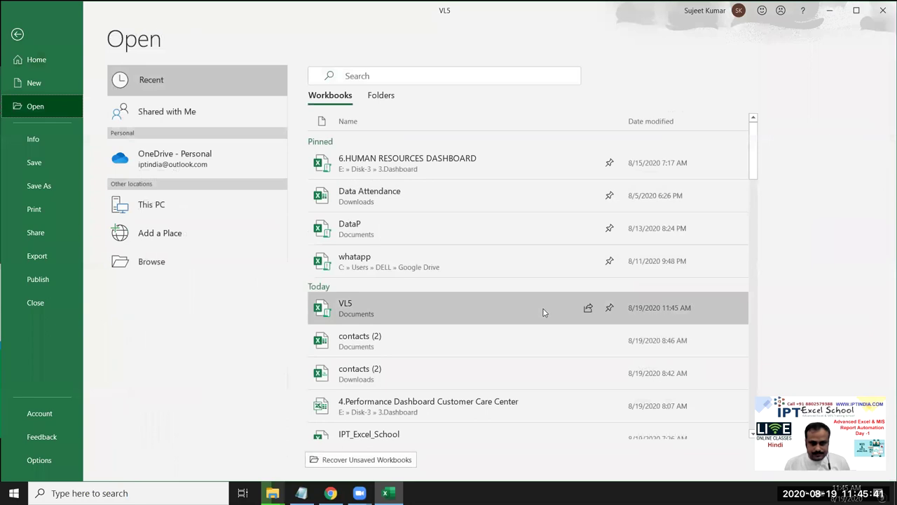
{"action": "scroll", "coordinate": [543, 312], "scroll_direction": "down", "scroll_amount": 3}
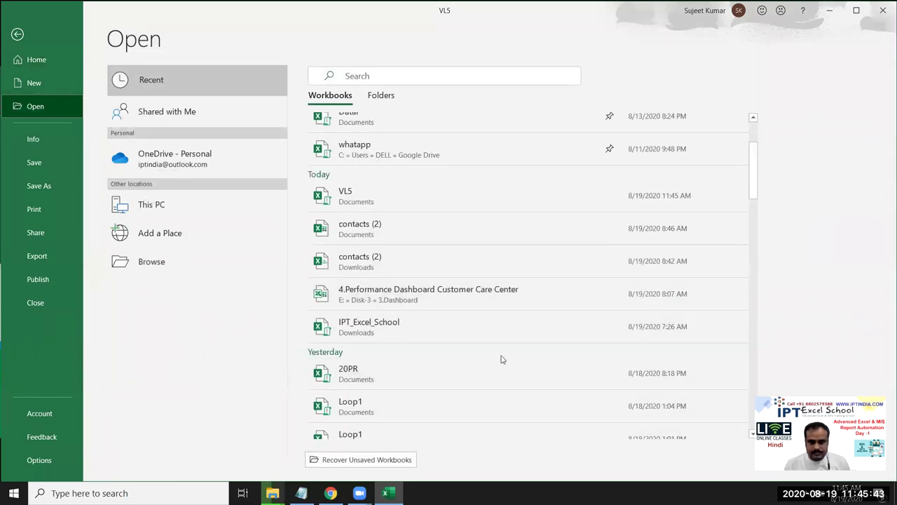
{"action": "scroll", "coordinate": [501, 359], "scroll_direction": "down", "scroll_amount": 4}
{"action": "scroll", "coordinate": [501, 363], "scroll_direction": "down", "scroll_amount": 2}
{"action": "scroll", "coordinate": [508, 388], "scroll_direction": "down", "scroll_amount": 3}
{"action": "scroll", "coordinate": [508, 388], "scroll_direction": "down", "scroll_amount": 2}
{"action": "scroll", "coordinate": [508, 389], "scroll_direction": "down", "scroll_amount": 3}
{"action": "scroll", "coordinate": [508, 389], "scroll_direction": "down", "scroll_amount": 2}
{"action": "scroll", "coordinate": [506, 389], "scroll_direction": "up", "scroll_amount": 2}
{"action": "key", "text": "Escape"}
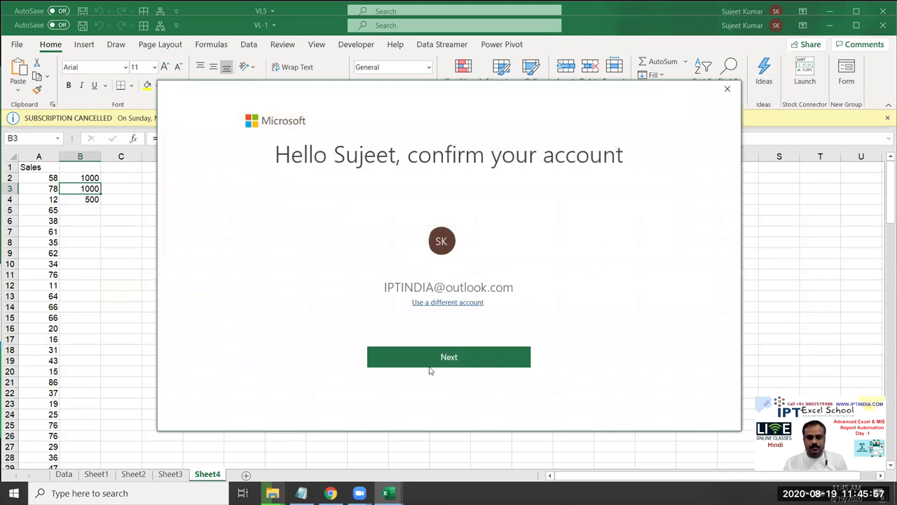
- Confirm the signed-in account and check the Data sheet's extent with Ctrl+arrow jumps from A1
{"action": "left_click", "coordinate": [432, 365]}
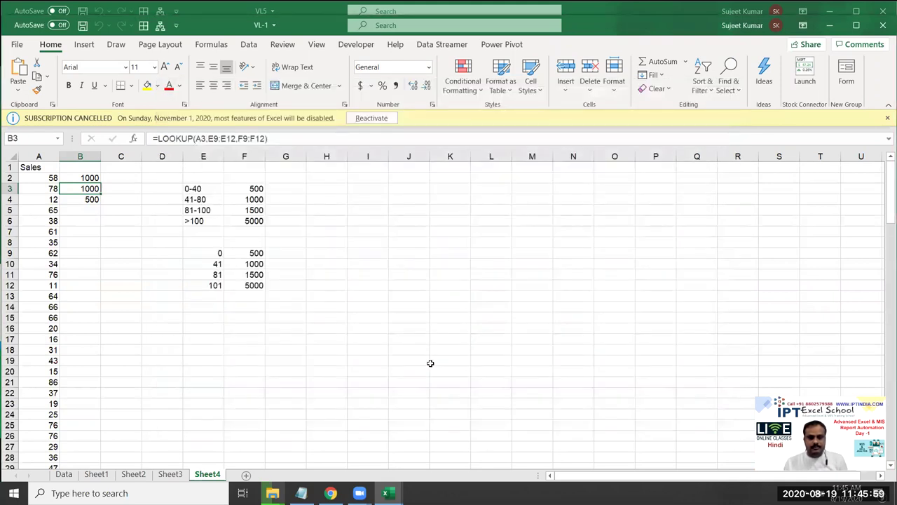
{"action": "left_click", "coordinate": [335, 305]}
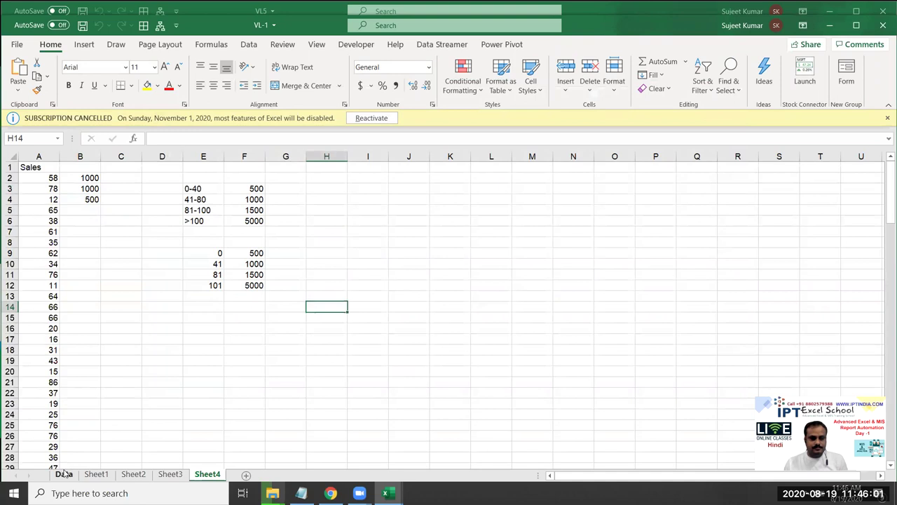
{"action": "left_click", "coordinate": [64, 473]}
{"action": "left_click", "coordinate": [325, 260]}
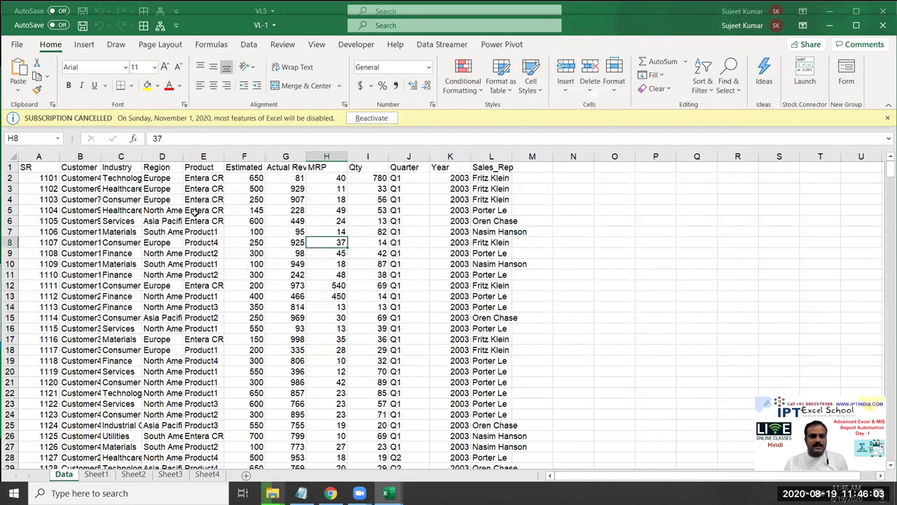
{"action": "left_click", "coordinate": [27, 169]}
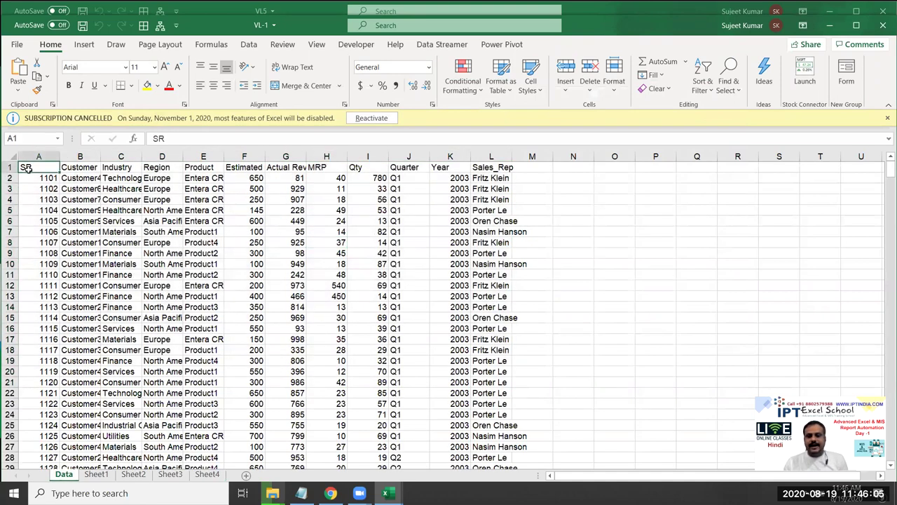
{"action": "key", "text": "ctrl+Right"}
{"action": "key", "text": "ctrl+Down"}
{"action": "key", "text": "ctrl+Up"}
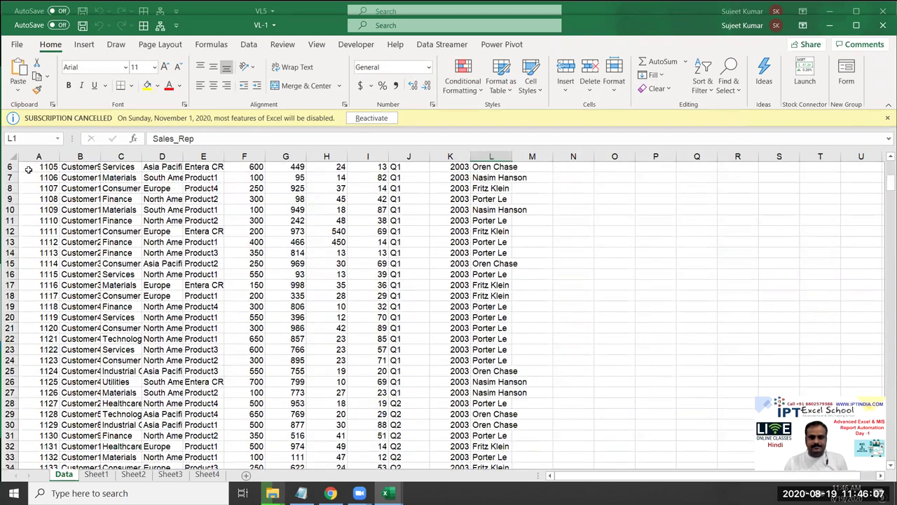
- Reactivate the cancelled subscription by signing in and choosing Microsoft 365
{"action": "left_click", "coordinate": [371, 118]}
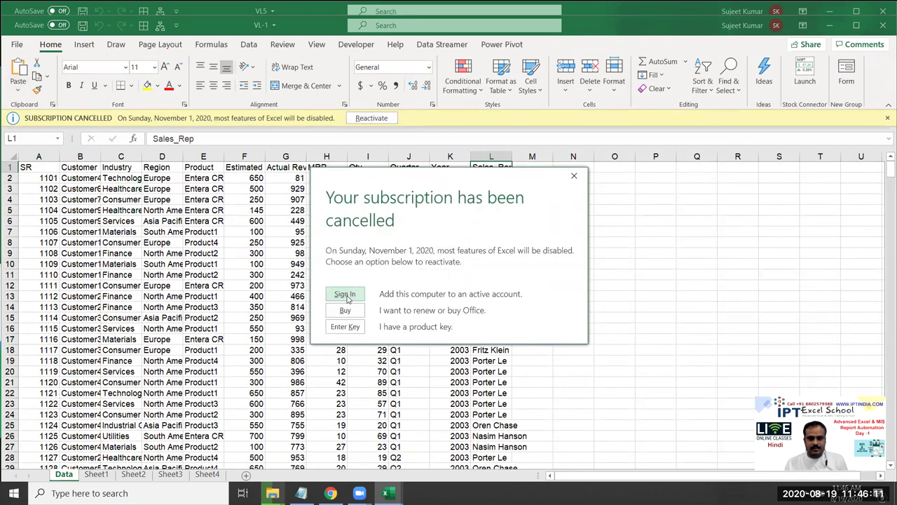
{"action": "left_click", "coordinate": [345, 295]}
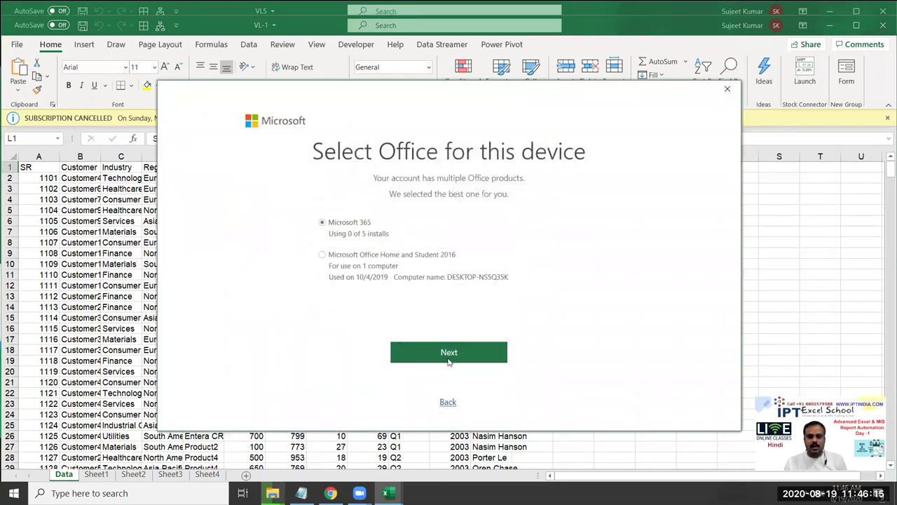
{"action": "left_click", "coordinate": [449, 354]}
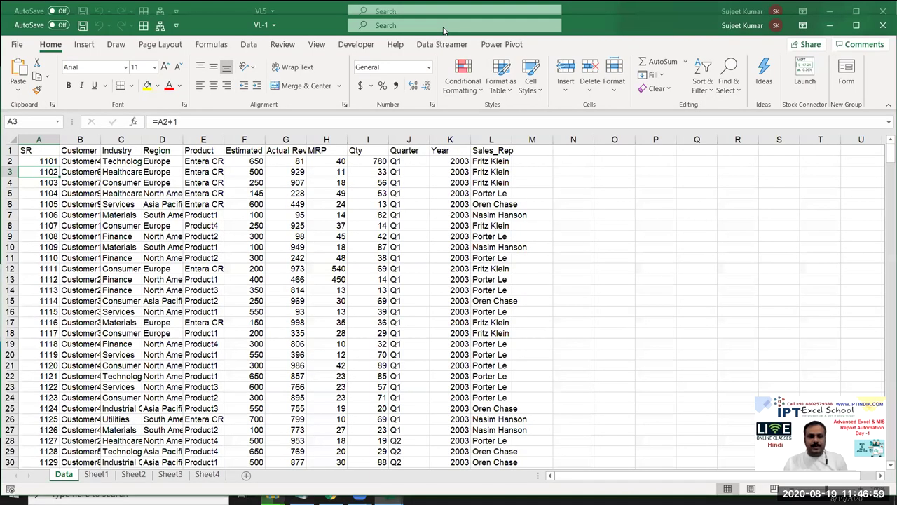
- Survey the data block A1:L18 down to row 504, then insert a blank row at row 15
{"action": "mouse_move", "coordinate": [32, 150]}
{"action": "left_mouse_down"}
{"action": "mouse_move", "coordinate": [491, 300]}
{"action": "mouse_move", "coordinate": [483, 332]}
{"action": "left_mouse_up"}
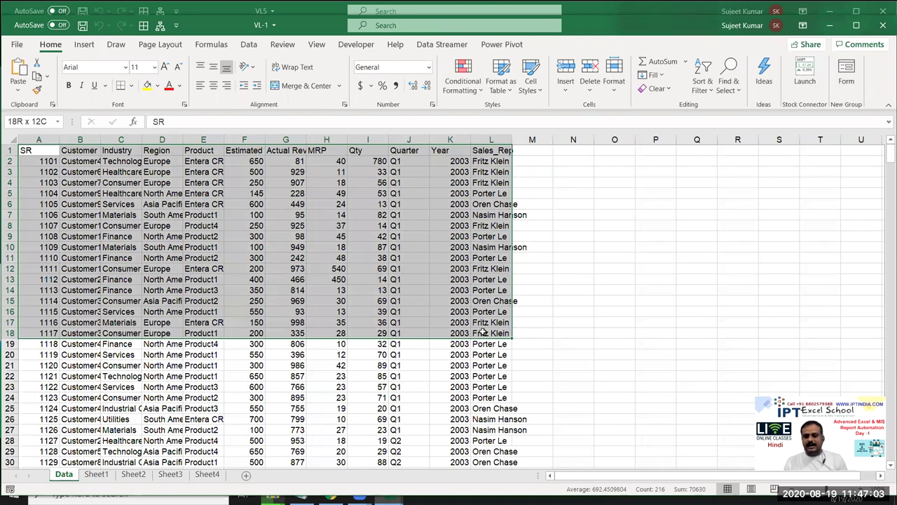
{"action": "left_click_drag", "start_coordinate": [482, 334], "coordinate": [482, 334]}
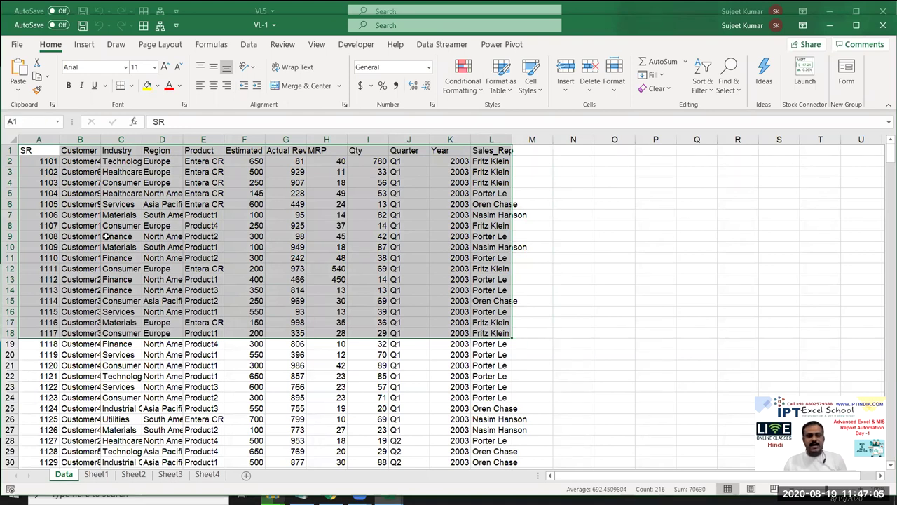
{"action": "left_click", "coordinate": [105, 237]}
{"action": "left_click", "coordinate": [10, 246]}
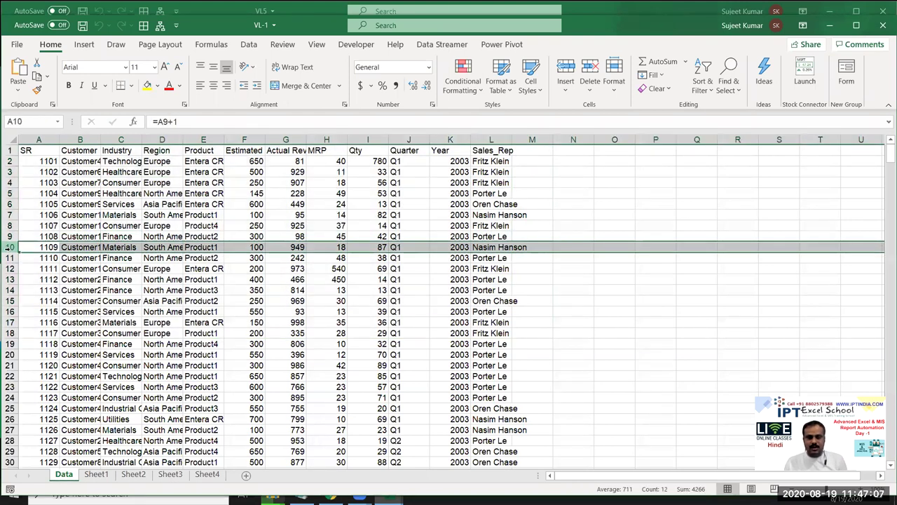
{"action": "left_click", "coordinate": [40, 345]}
{"action": "key", "text": "ctrl+Down"}
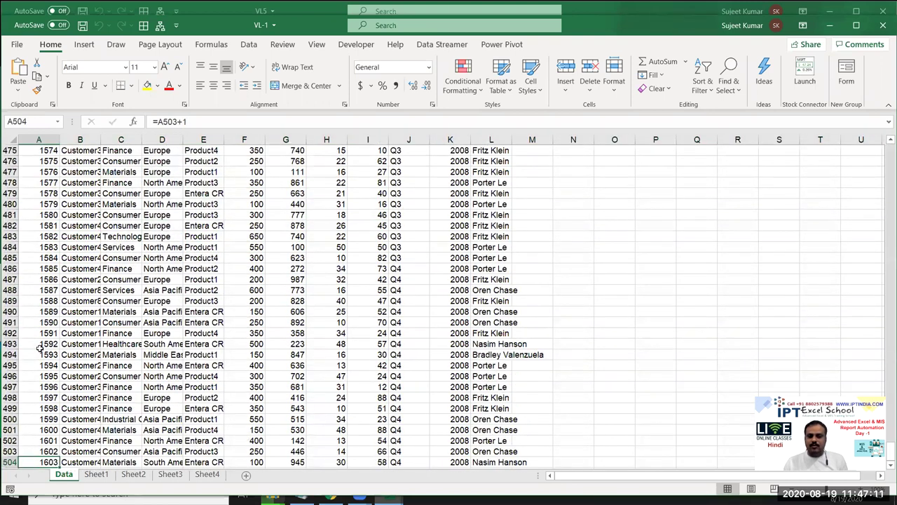
{"action": "key", "text": "ctrl+Up"}
{"action": "key", "text": "Down"}
{"action": "key", "text": "Down"}
{"action": "key", "text": "Down"}
{"action": "key", "text": "Down"}
{"action": "key", "text": "Down"}
{"action": "key", "text": "Down"}
{"action": "key", "text": "Down"}
{"action": "key", "text": "shift+space"}
{"action": "key", "text": "ctrl+shift+plus"}
- Check the data region with Ctrl+A, locate the empty row 15 and delete it
{"action": "left_click", "coordinate": [174, 231]}
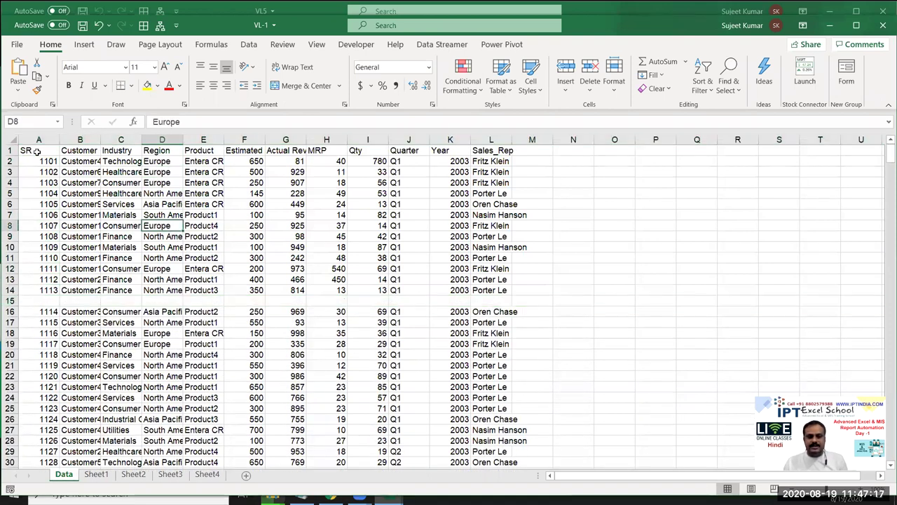
{"action": "left_click_drag", "start_coordinate": [36, 151], "coordinate": [453, 474]}
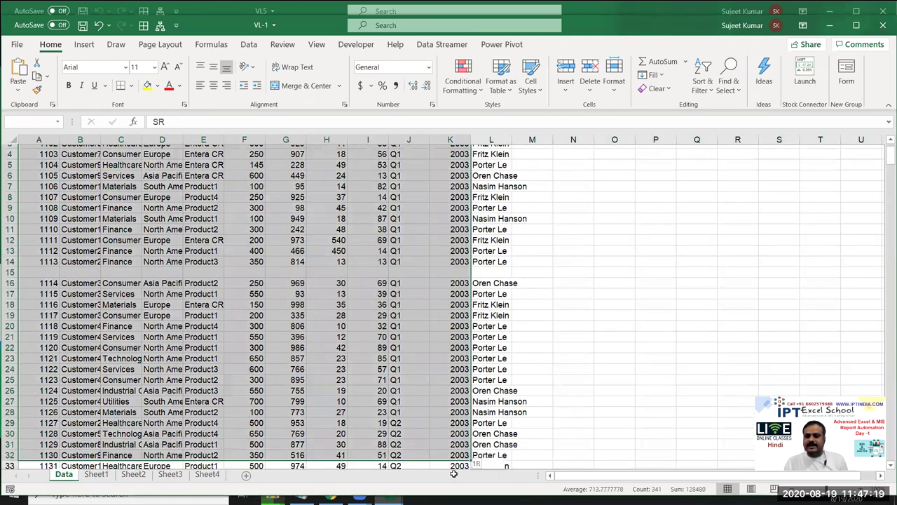
{"action": "left_click_drag", "start_coordinate": [453, 474], "coordinate": [491, 453]}
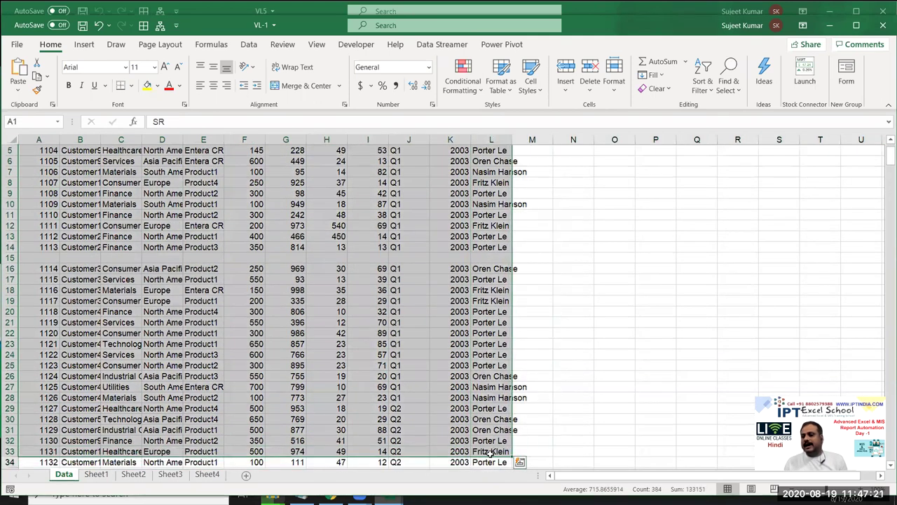
{"action": "key", "text": "ctrl+Home"}
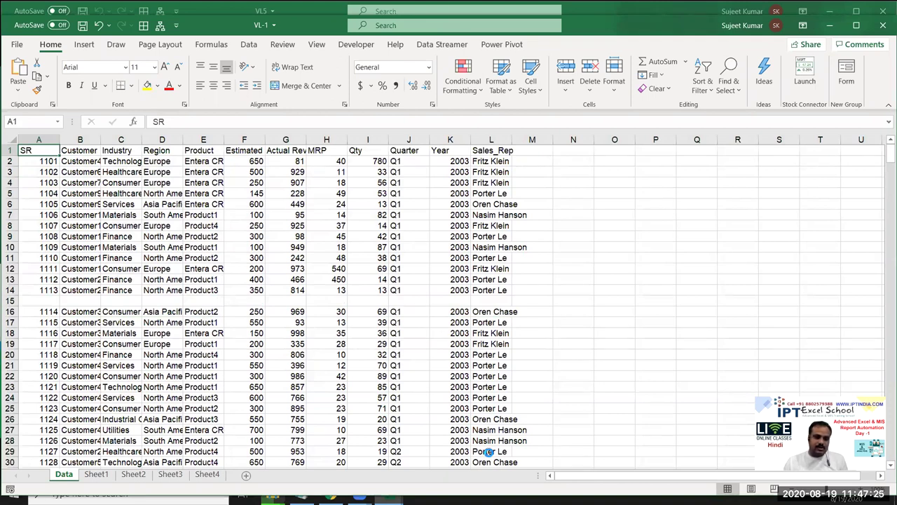
{"action": "key", "text": "ctrl+a"}
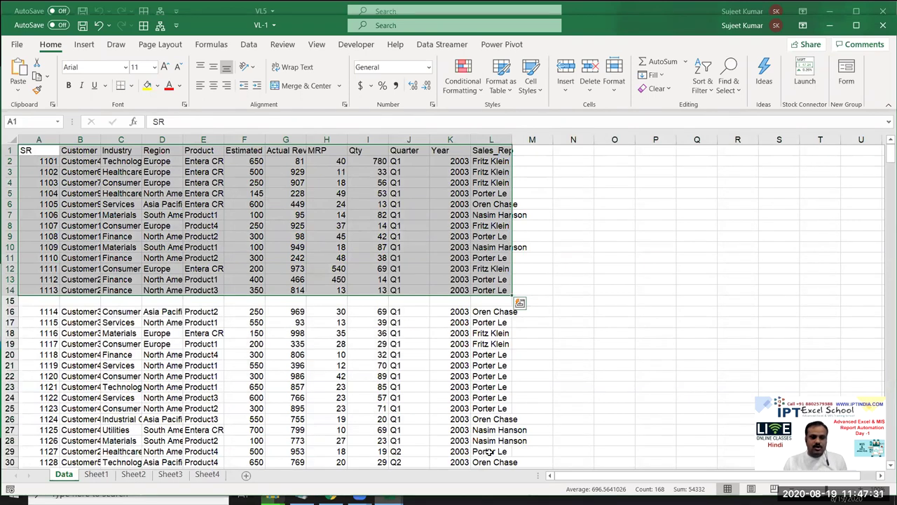
{"action": "key", "text": "Down"}
{"action": "key", "text": "Down"}
{"action": "key", "text": "Down"}
{"action": "key", "text": "Down"}
{"action": "key", "text": "Down"}
{"action": "key", "text": "Down"}
{"action": "key", "text": "Down"}
{"action": "key", "text": "Down"}
{"action": "key", "text": "Down"}
{"action": "key", "text": "Down"}
{"action": "key", "text": "Up"}
{"action": "key", "text": "Up"}
{"action": "key", "text": "Up"}
{"action": "key", "text": "Up"}
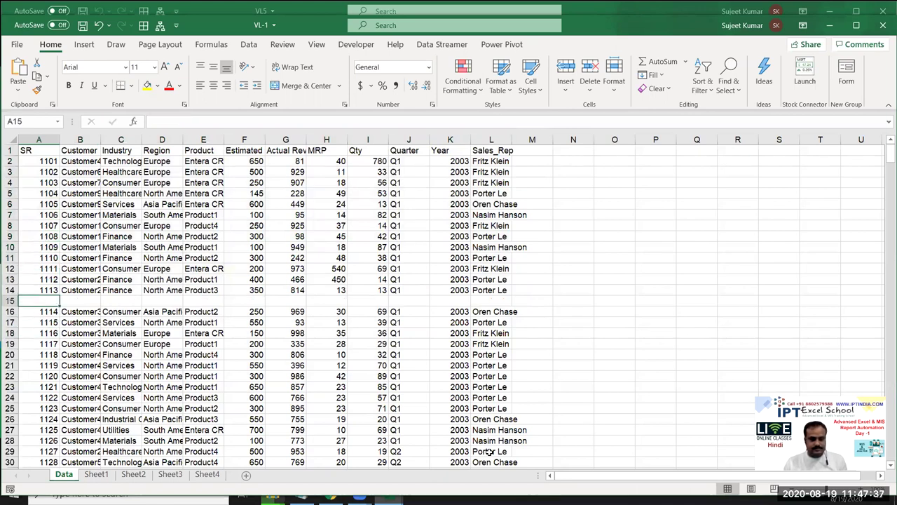
{"action": "key", "text": "shift+space"}
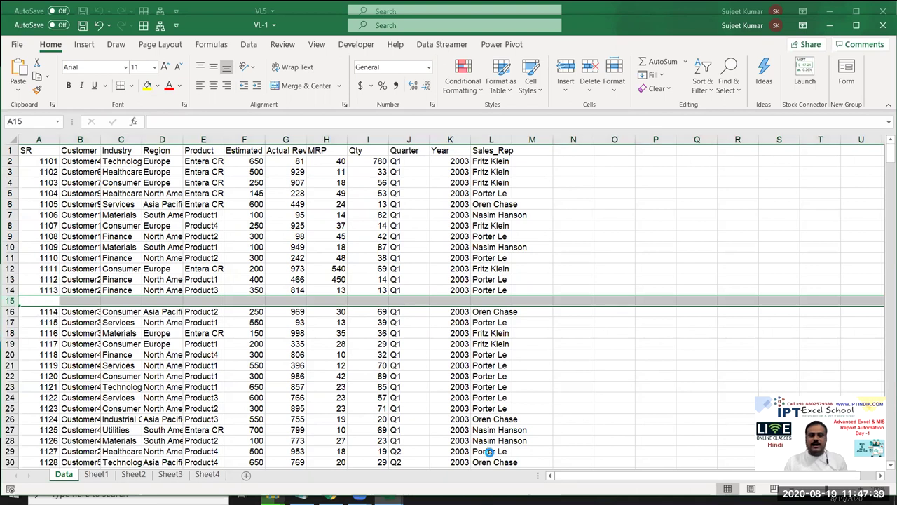
{"action": "key", "text": "ctrl+minus"}
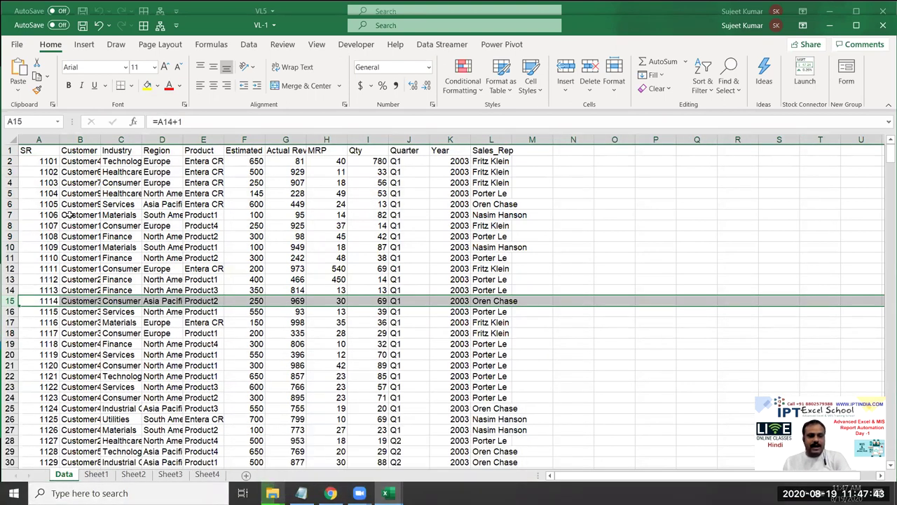
- Maximize the Excel window, then clear the Qty header in I1 and undo that
{"action": "left_click", "coordinate": [41, 159]}
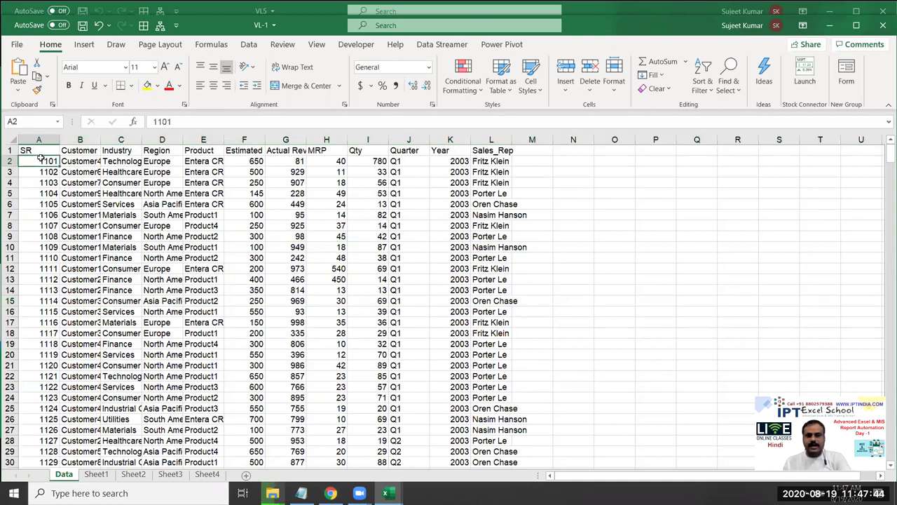
{"action": "left_click", "coordinate": [860, 25]}
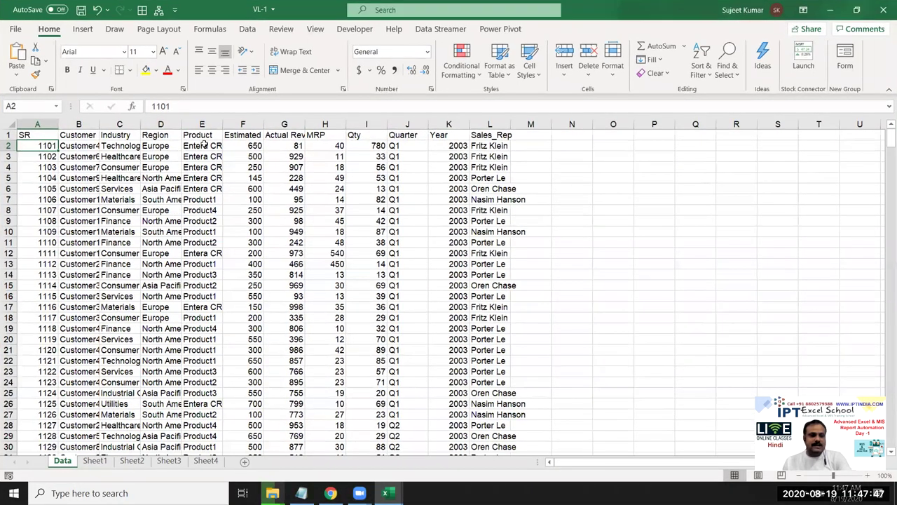
{"action": "left_click_drag", "start_coordinate": [78, 133], "coordinate": [482, 133]}
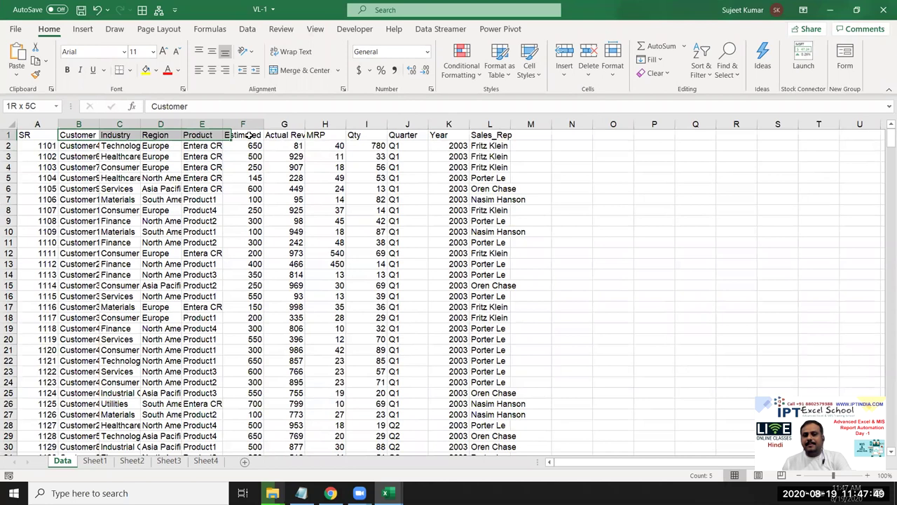
{"action": "left_click", "coordinate": [366, 134]}
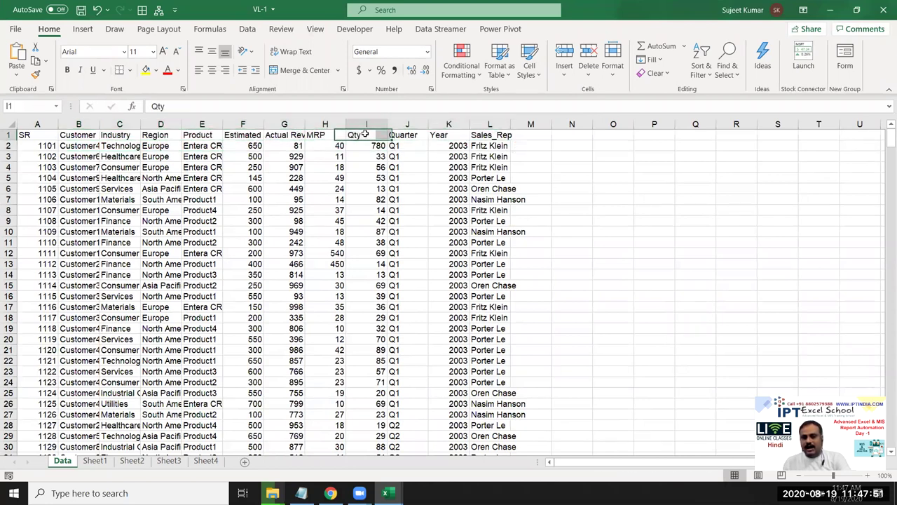
{"action": "key", "text": "Delete"}
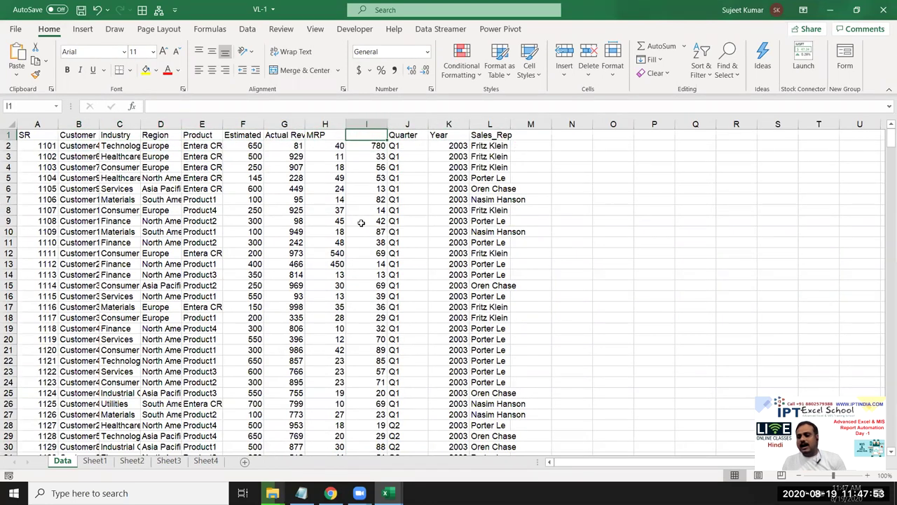
{"action": "key", "text": "ctrl+z"}
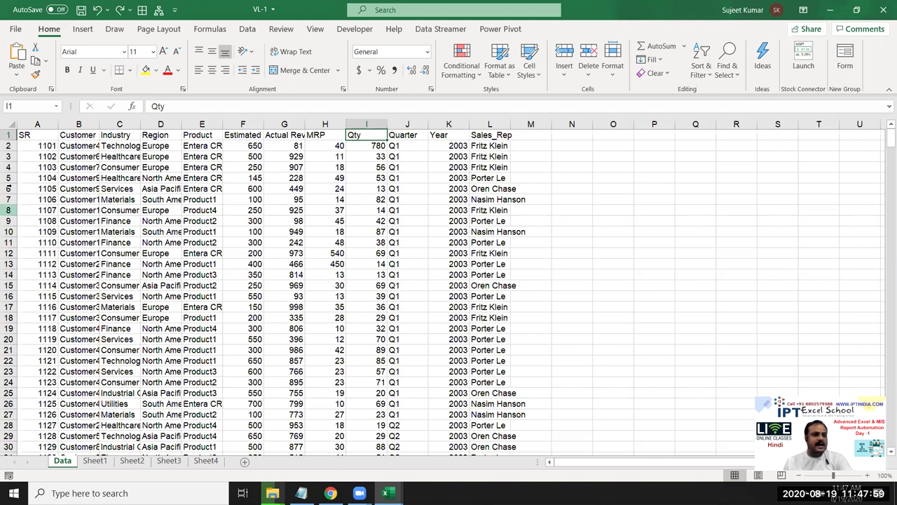
- Insert a PivotTable from Data!$A$1:$L$504 on a new worksheet, Sheet5
{"action": "left_click", "coordinate": [28, 135]}
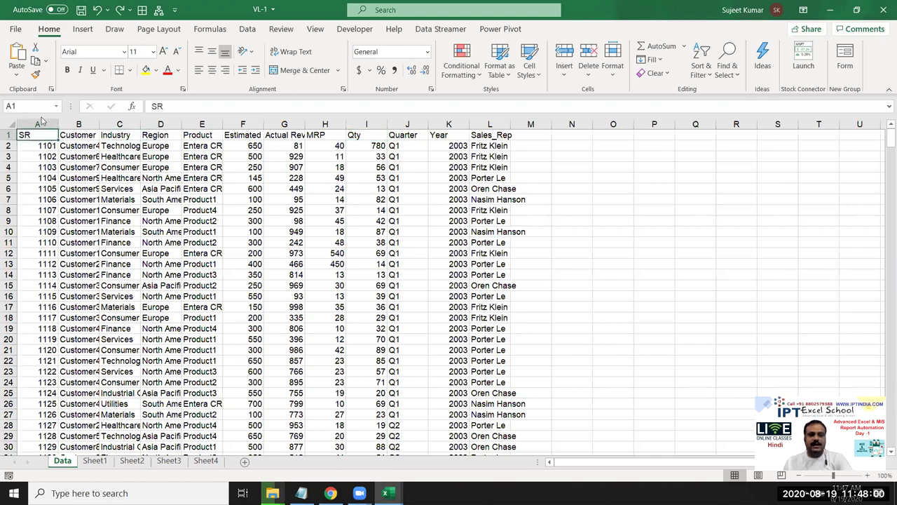
{"action": "left_click", "coordinate": [83, 31]}
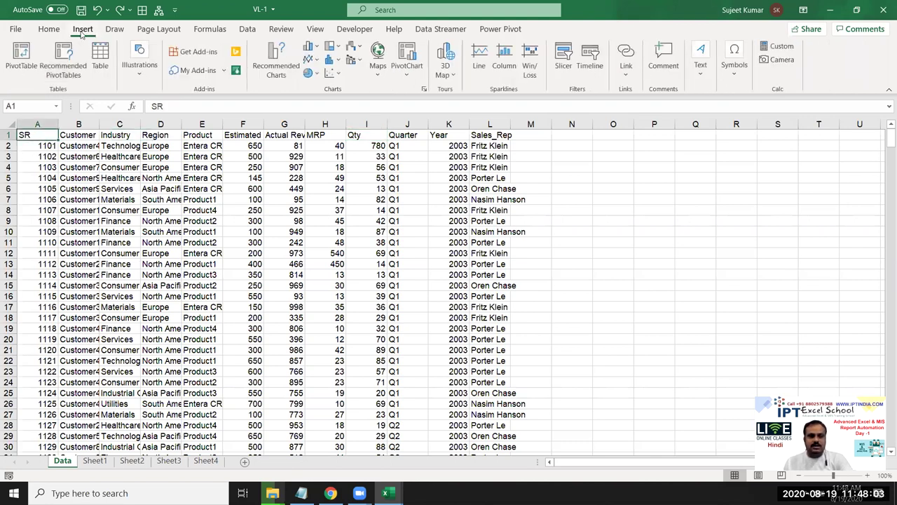
{"action": "left_click", "coordinate": [22, 63]}
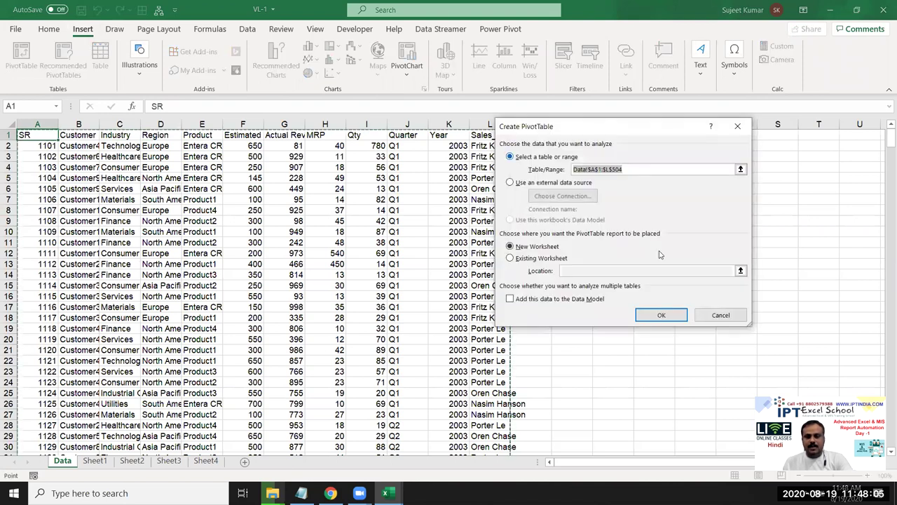
{"action": "left_click", "coordinate": [657, 314]}
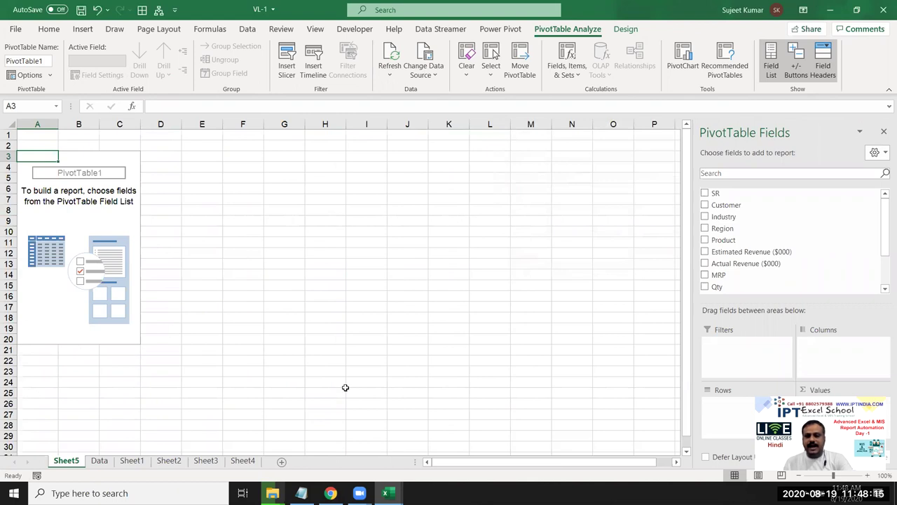
{"action": "scroll", "coordinate": [750, 228], "scroll_direction": "down", "scroll_amount": 2}
{"action": "scroll", "coordinate": [754, 242], "scroll_direction": "up", "scroll_amount": 2}
{"action": "scroll", "coordinate": [757, 258], "scroll_direction": "up", "scroll_amount": 2}
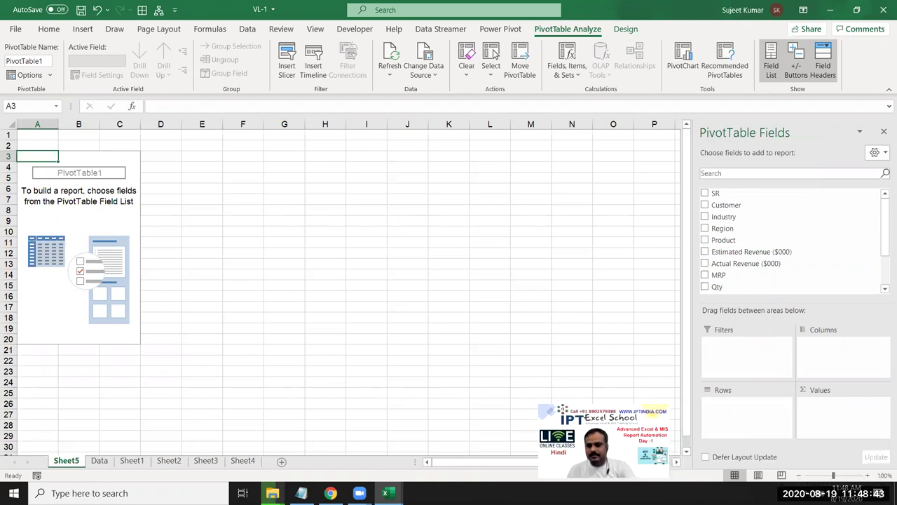
{"action": "left_click", "coordinate": [620, 188]}
- From the Data sheet, insert the recommended Estimated Revenue by Sales_Rep PivotTable
{"action": "left_click", "coordinate": [116, 222]}
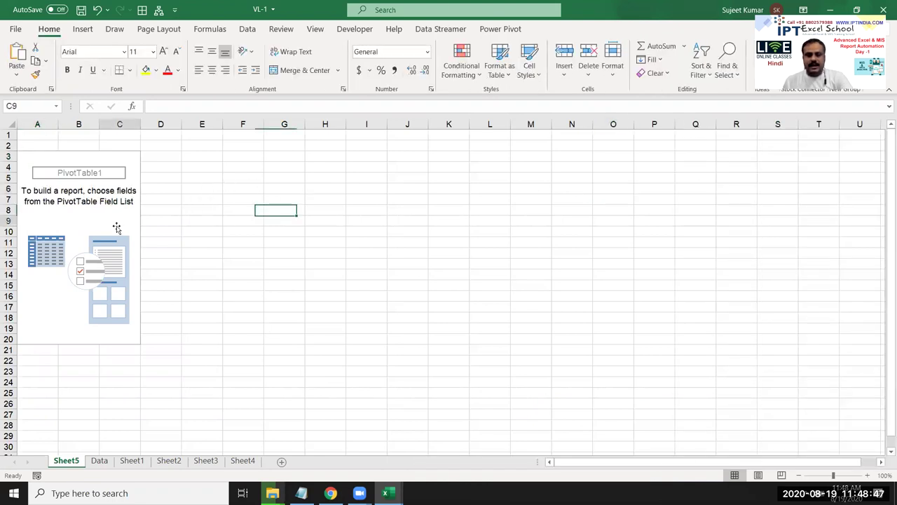
{"action": "left_click", "coordinate": [100, 460]}
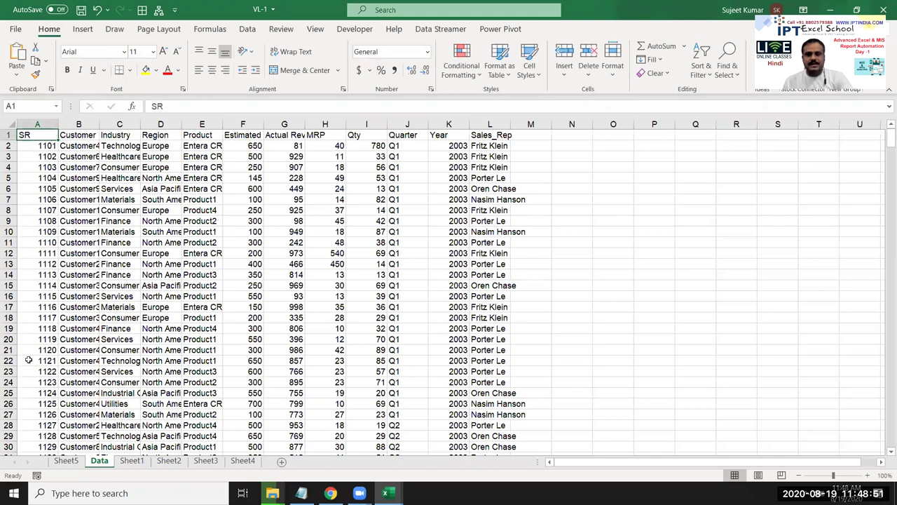
{"action": "left_click", "coordinate": [83, 29]}
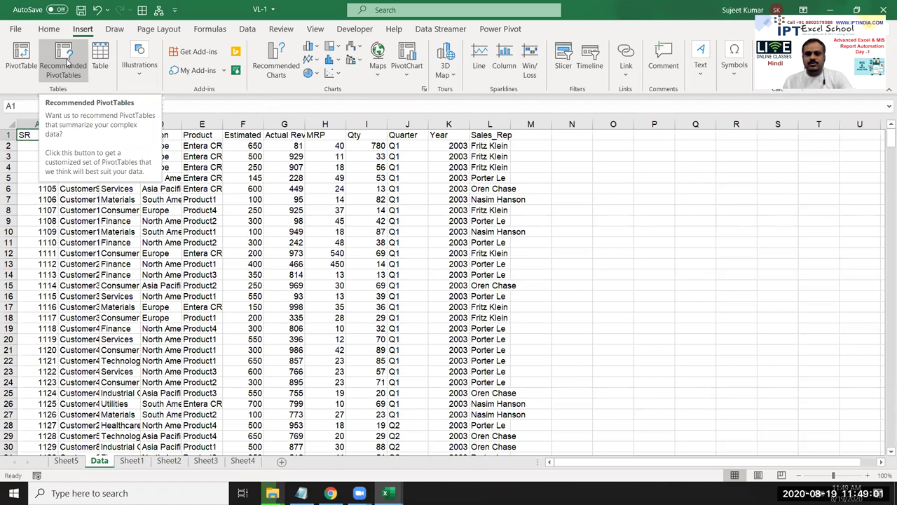
{"action": "left_click", "coordinate": [67, 62]}
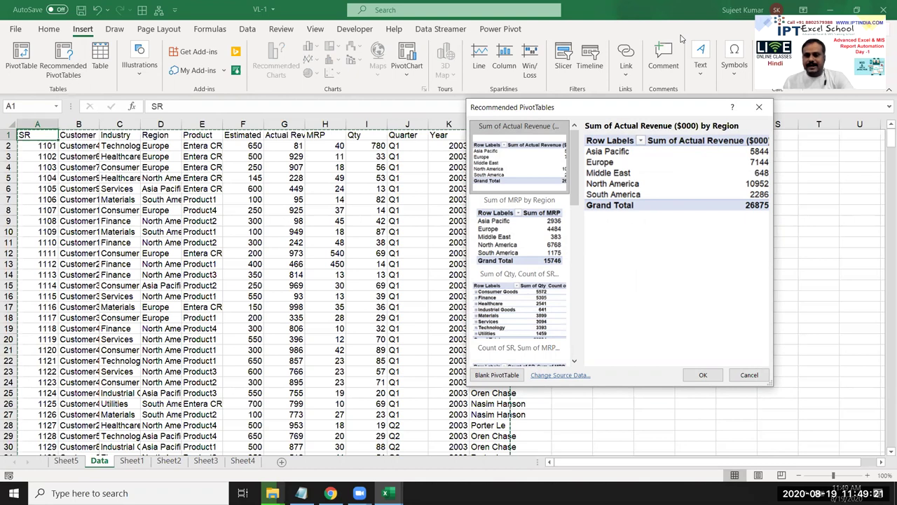
{"action": "scroll", "coordinate": [522, 239], "scroll_direction": "down", "scroll_amount": 3}
{"action": "left_click", "coordinate": [533, 243]}
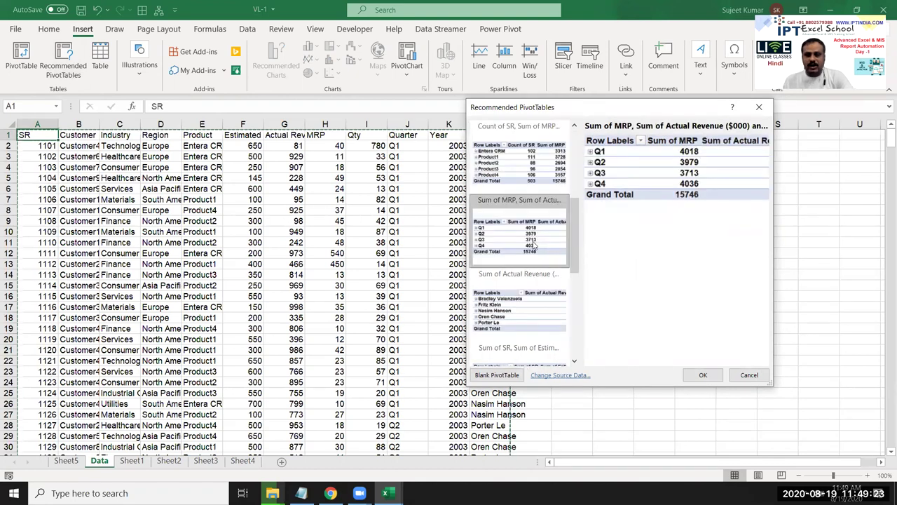
{"action": "left_click", "coordinate": [540, 174]}
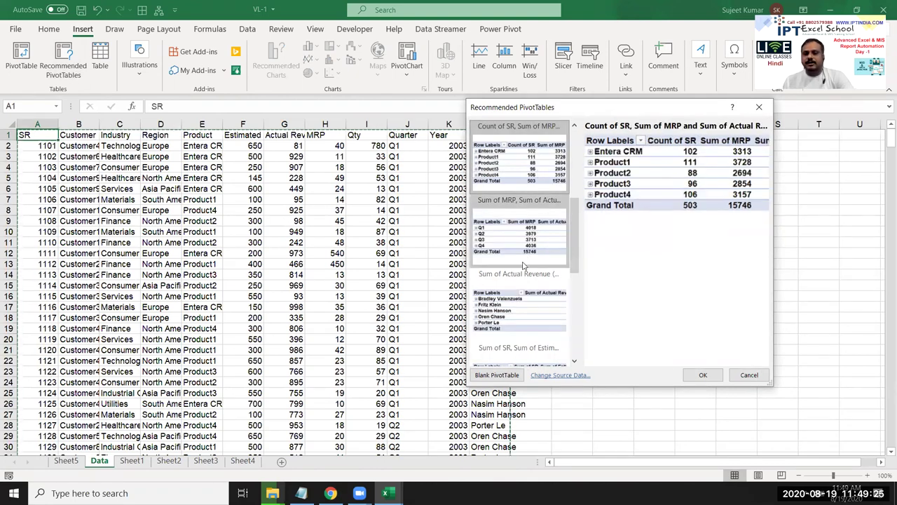
{"action": "left_click", "coordinate": [524, 312]}
{"action": "scroll", "coordinate": [523, 315], "scroll_direction": "down", "scroll_amount": 3}
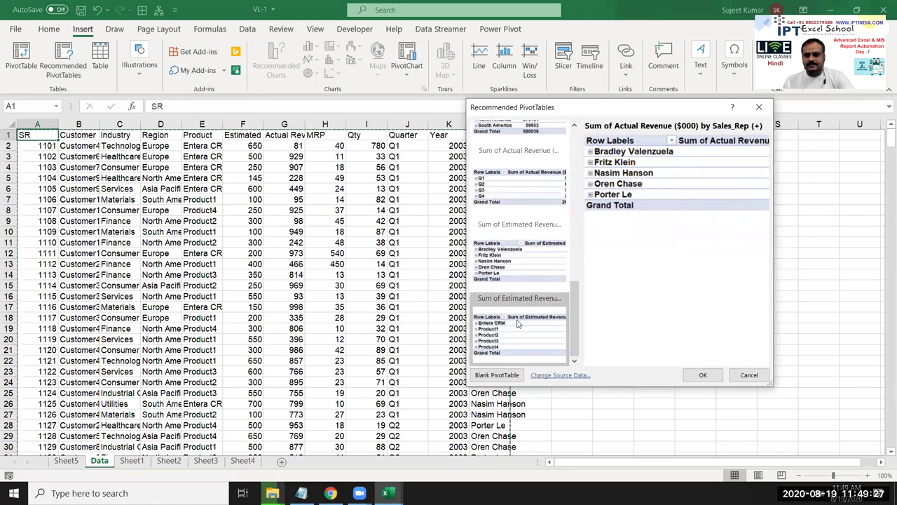
{"action": "left_click", "coordinate": [519, 323]}
{"action": "left_click", "coordinate": [515, 284]}
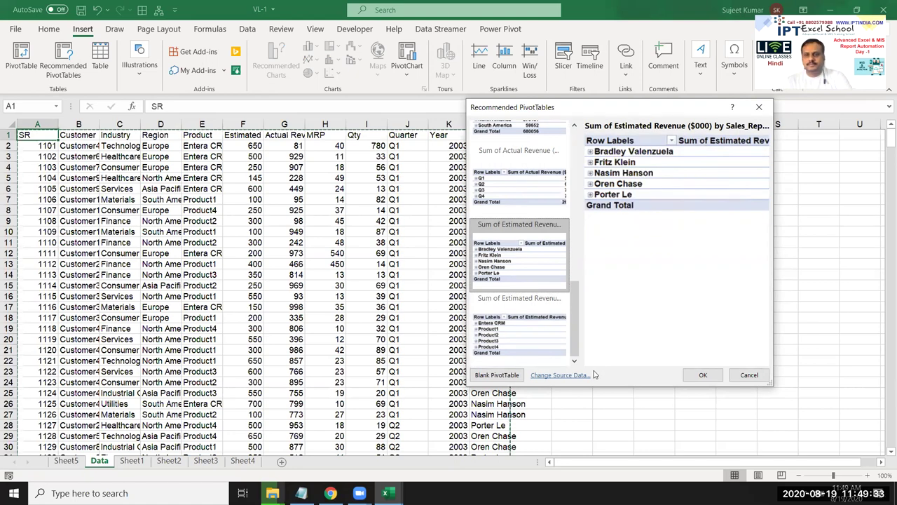
{"action": "left_click", "coordinate": [702, 376]}
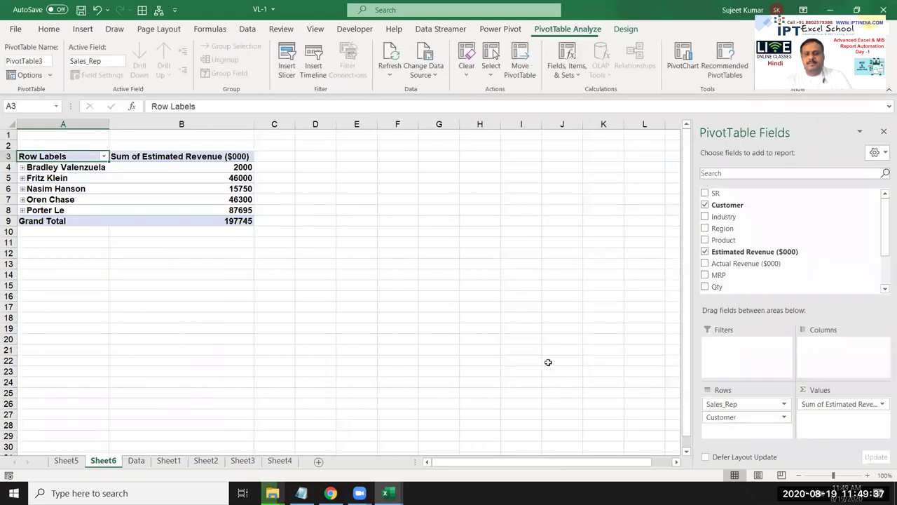
- Delete the new Sheet6 holding that recommended pivot
{"action": "right_click", "coordinate": [108, 467]}
{"action": "left_click", "coordinate": [145, 324]}
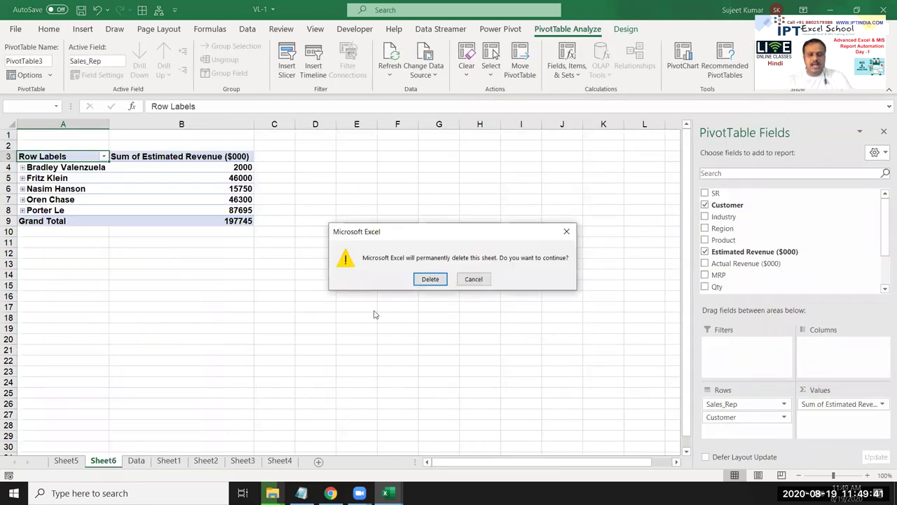
{"action": "left_click", "coordinate": [431, 279]}
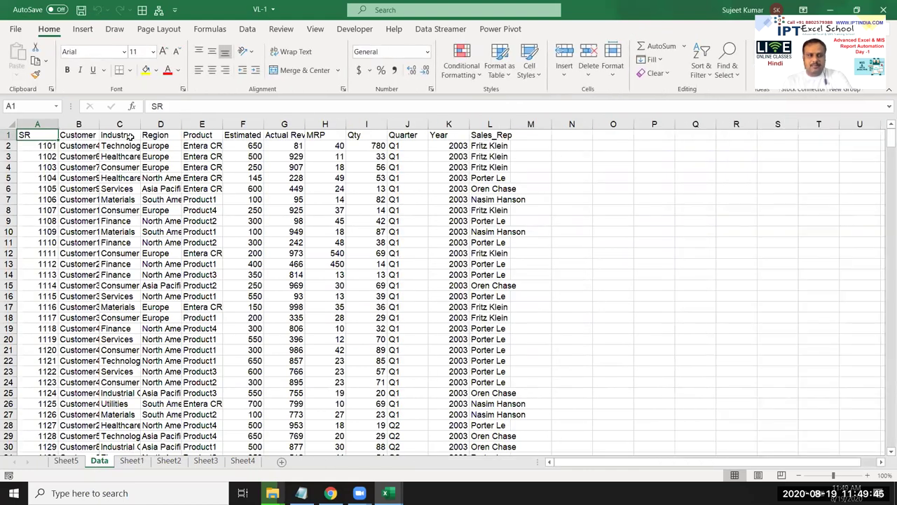
- Review the Recommended PivotTables suggestions and close them without choosing one
{"action": "left_click", "coordinate": [83, 28]}
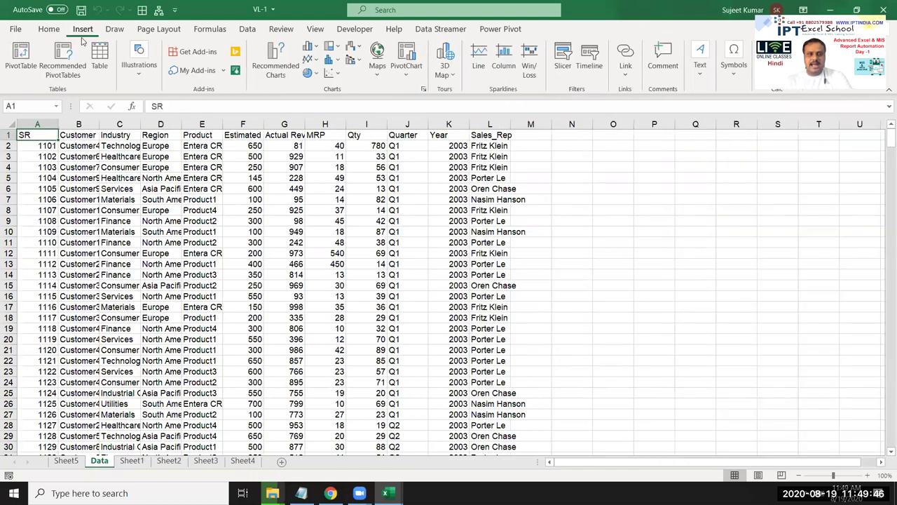
{"action": "left_click", "coordinate": [76, 73]}
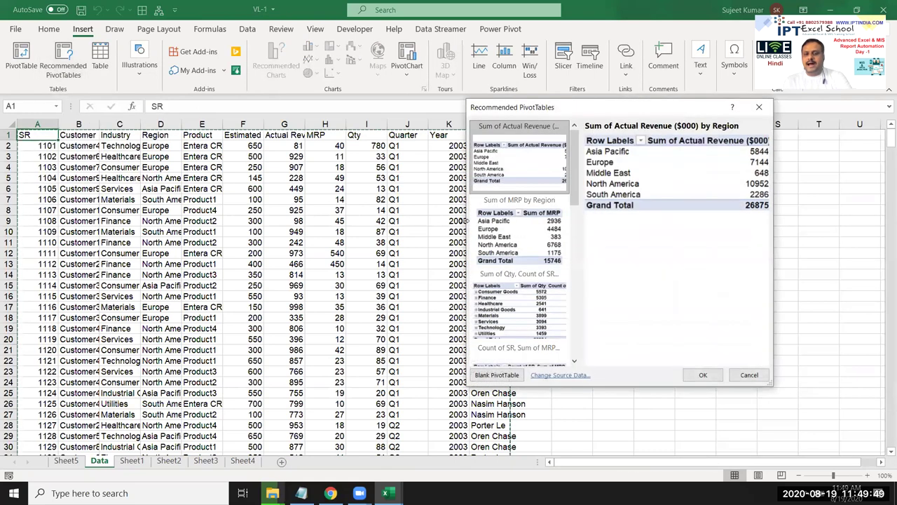
{"action": "scroll", "coordinate": [522, 295], "scroll_direction": "down", "scroll_amount": 3}
{"action": "scroll", "coordinate": [550, 300], "scroll_direction": "up", "scroll_amount": 3}
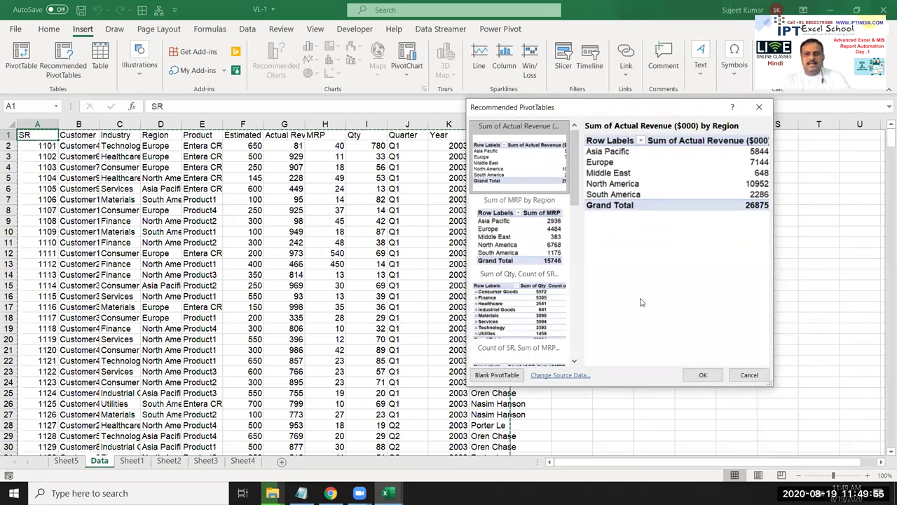
{"action": "left_click", "coordinate": [758, 106]}
- Delete Sheet5 with its blank PivotTable1
{"action": "right_click", "coordinate": [83, 460]}
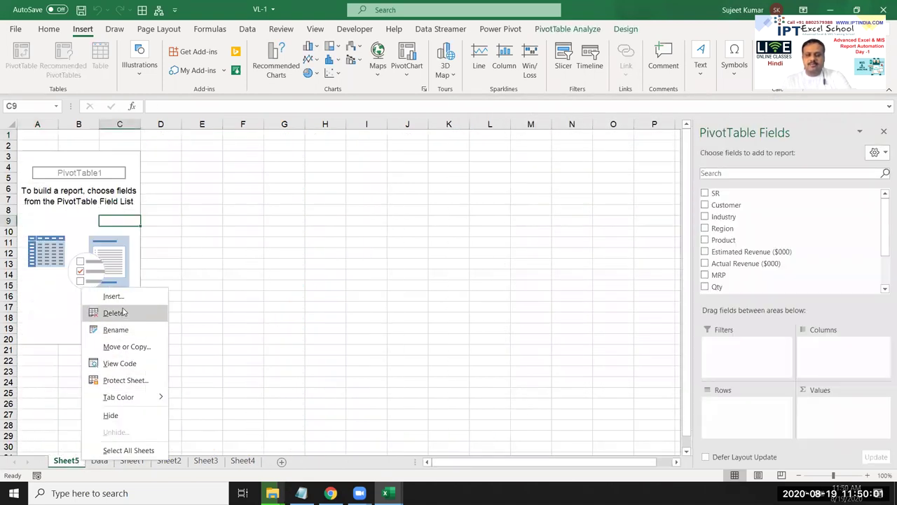
{"action": "left_click", "coordinate": [114, 313]}
{"action": "left_click", "coordinate": [430, 279]}
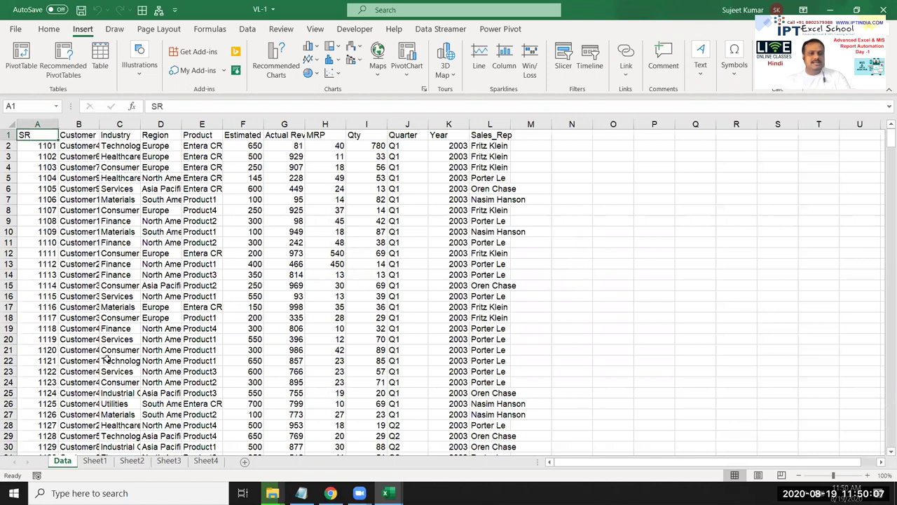
{"action": "left_click", "coordinate": [169, 123]}
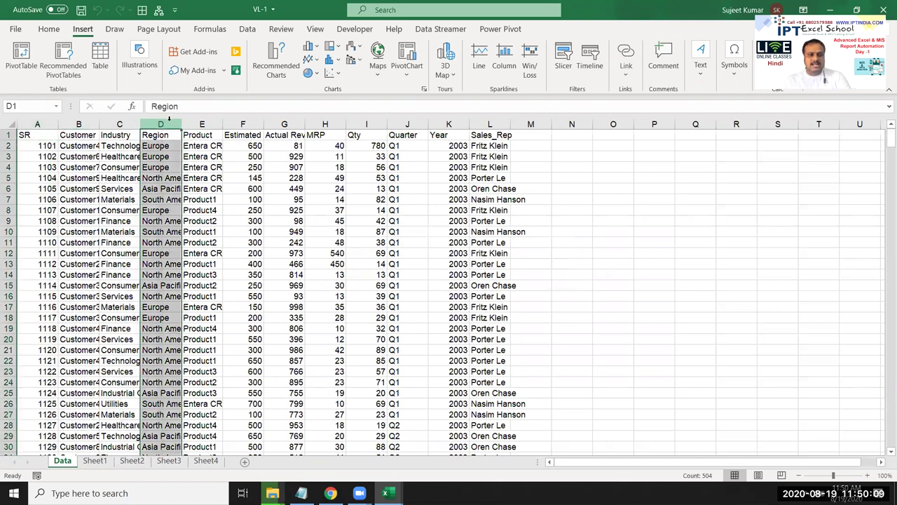
{"action": "left_click", "coordinate": [371, 123]}
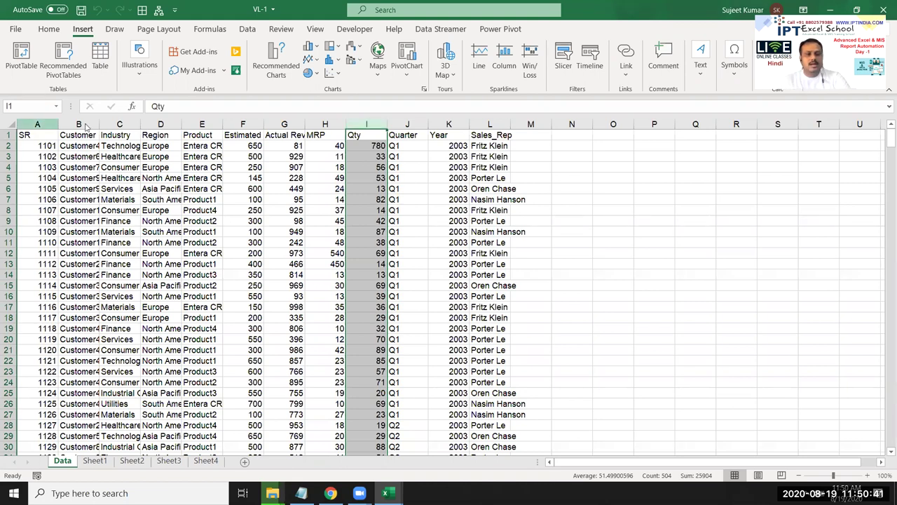
{"action": "left_click", "coordinate": [159, 124]}
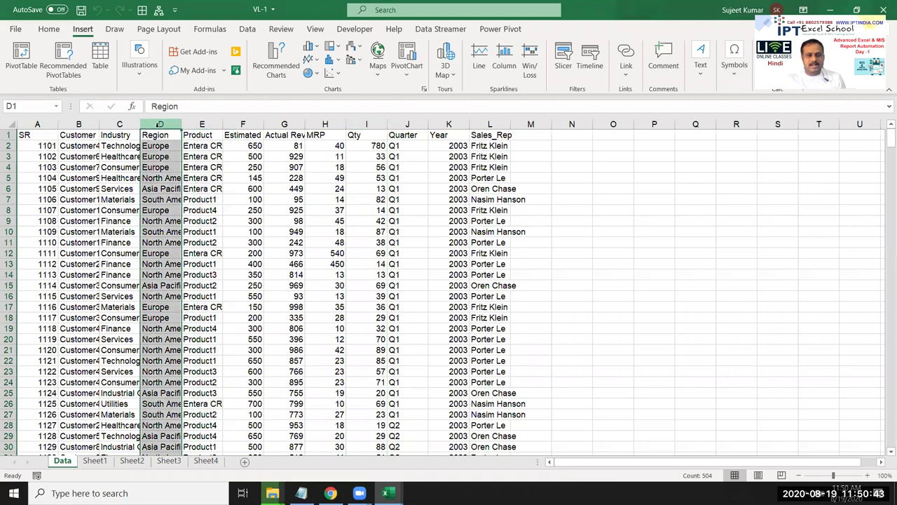
{"action": "left_click", "coordinate": [159, 145]}
{"action": "key", "text": "ctrl+c"}
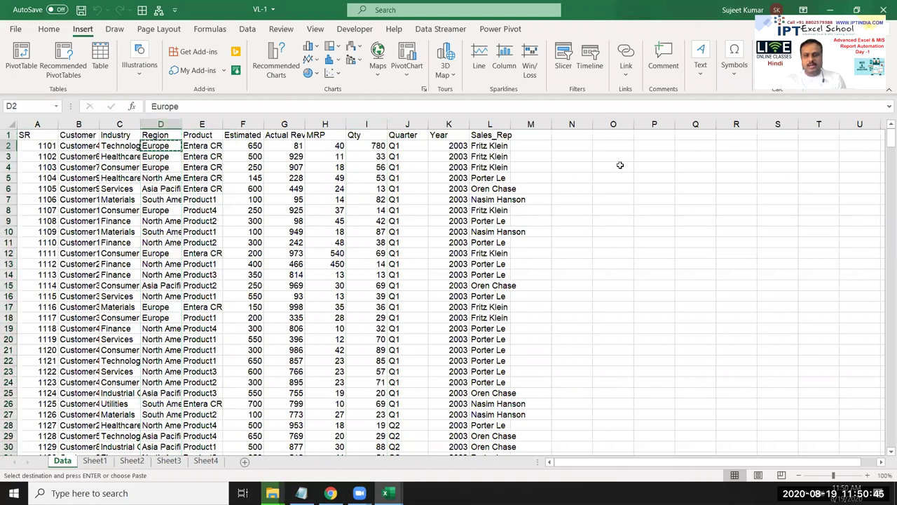
{"action": "left_click", "coordinate": [635, 156]}
{"action": "key", "text": "ctrl+v"}
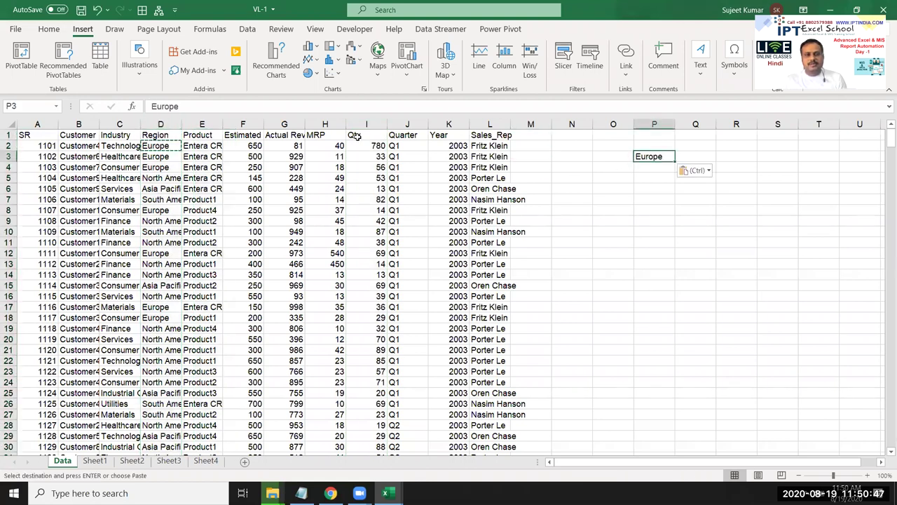
{"action": "left_click", "coordinate": [677, 155]}
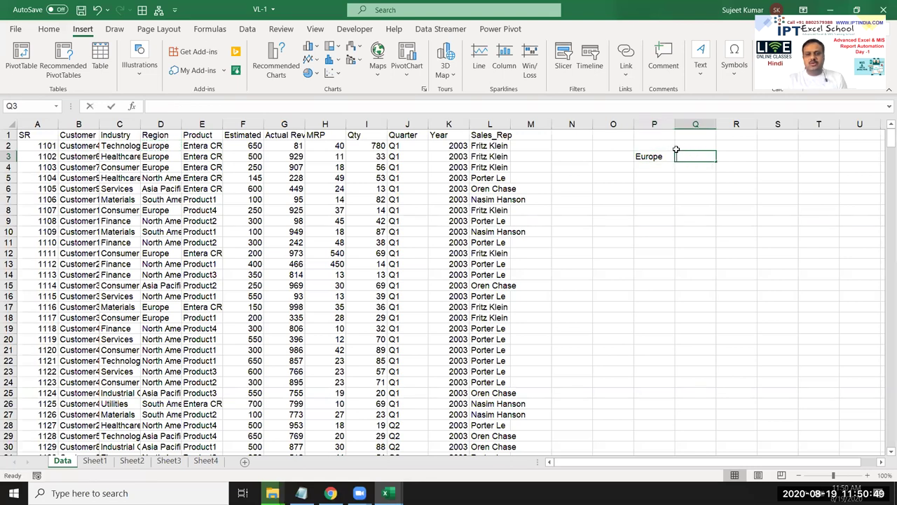
{"action": "type", "text": "4654631"}
{"action": "left_click", "coordinate": [662, 164]}
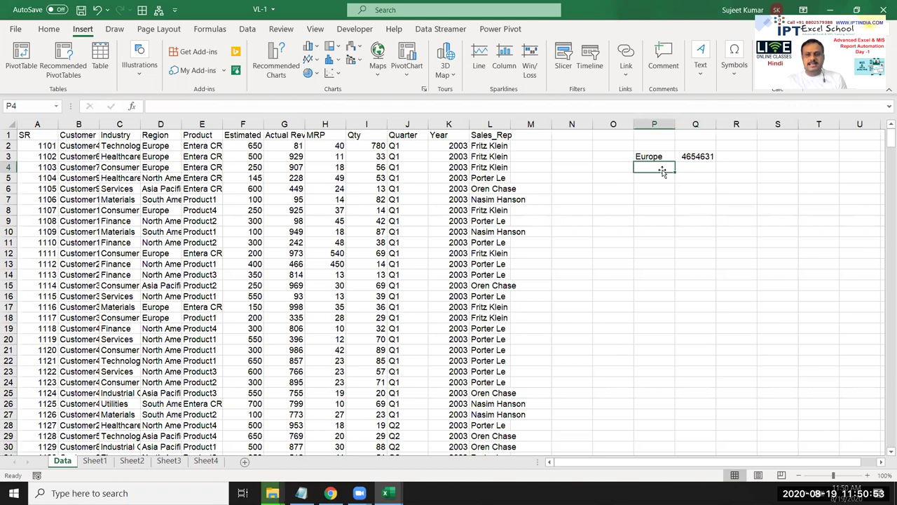
{"action": "left_click_drag", "start_coordinate": [660, 158], "coordinate": [683, 156]}
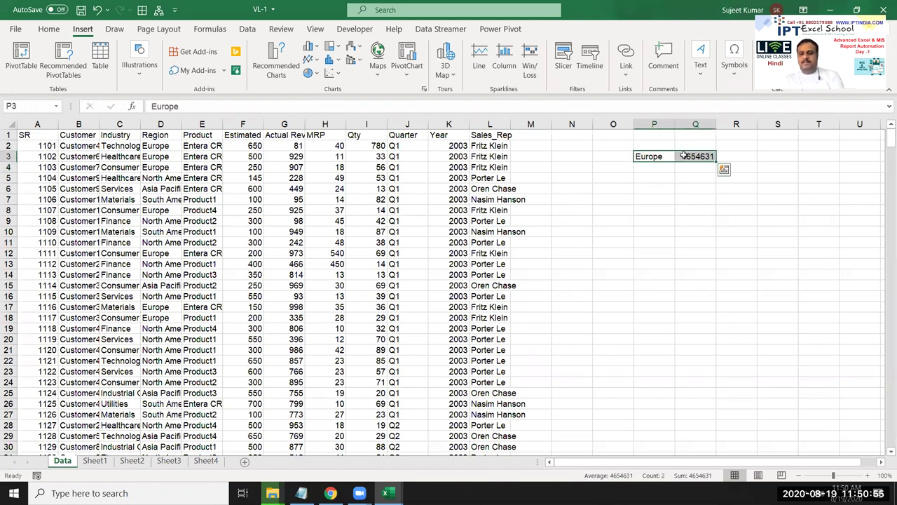
{"action": "key", "text": "Delete"}
- Build a PivotTable on new Sheet7 with Region in Rows, then check the Data sheet's Region column
{"action": "left_click", "coordinate": [40, 140]}
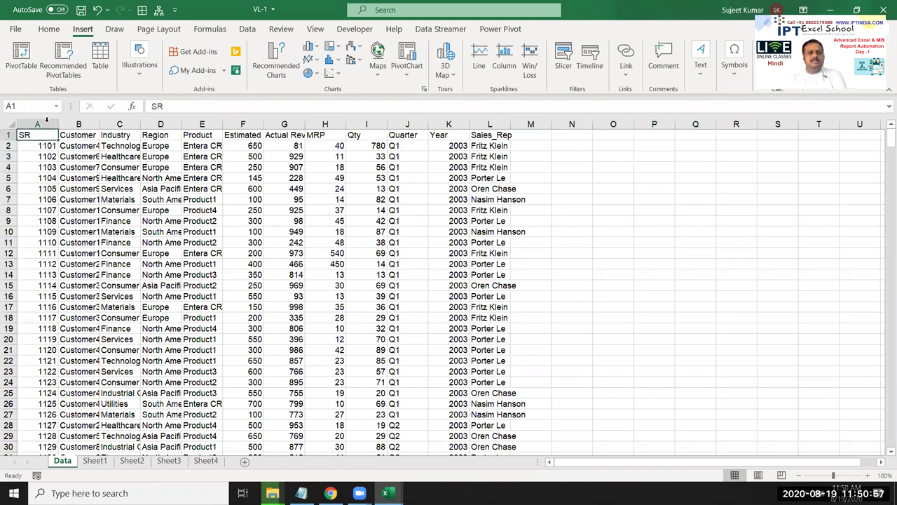
{"action": "left_click", "coordinate": [21, 60]}
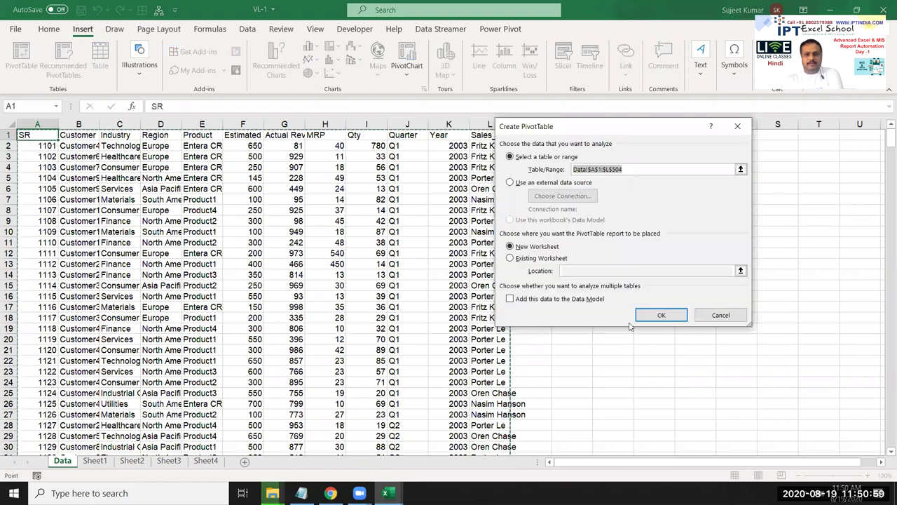
{"action": "left_click", "coordinate": [655, 316]}
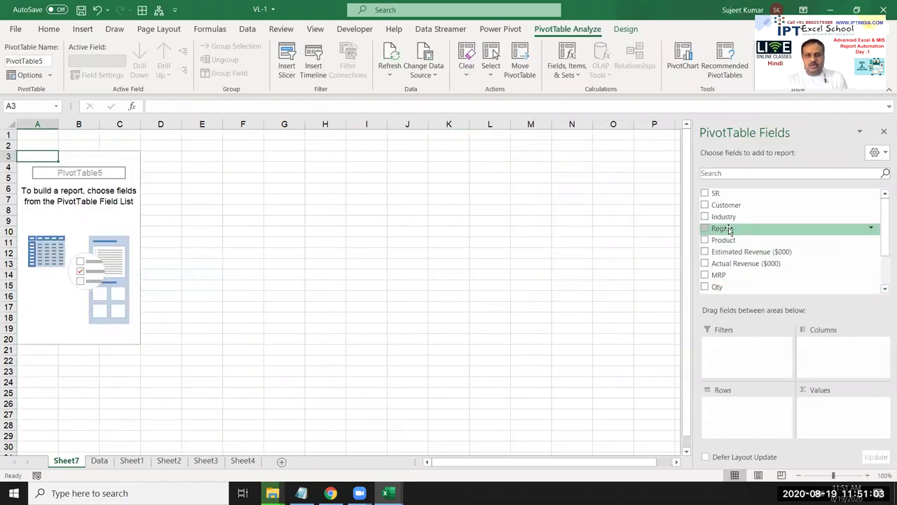
{"action": "left_click_drag", "start_coordinate": [729, 230], "coordinate": [724, 422]}
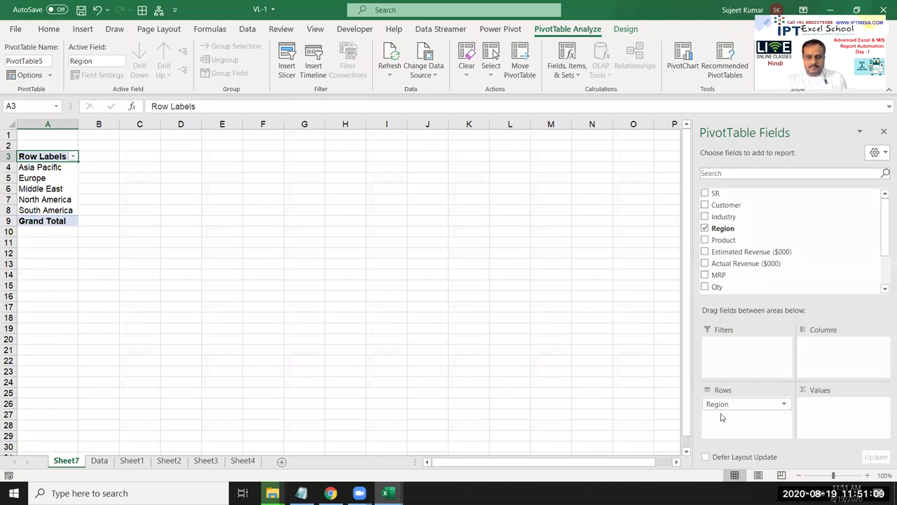
{"action": "left_click", "coordinate": [100, 461]}
{"action": "left_click", "coordinate": [163, 124]}
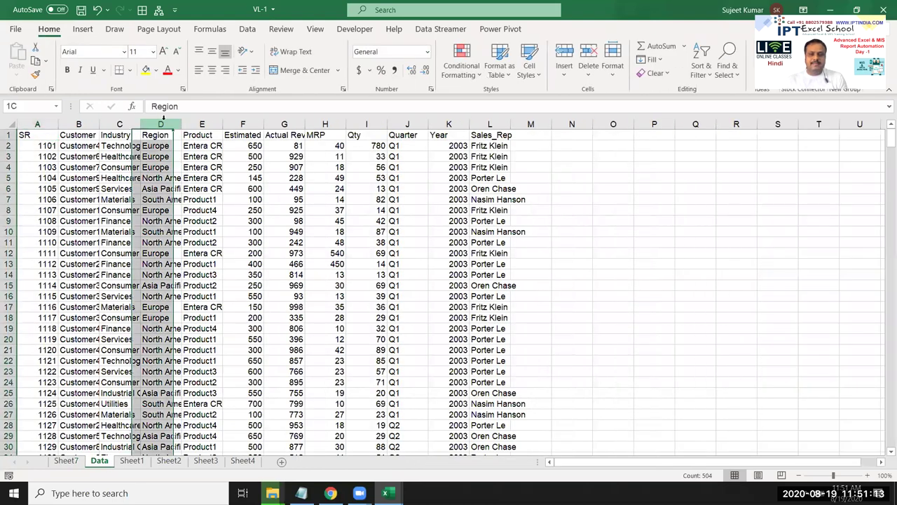
- Add Qty to the Sheet7 pivot values so each region is summed, e.g. North America 10420
{"action": "left_click", "coordinate": [66, 460]}
{"action": "left_click_drag", "start_coordinate": [32, 167], "coordinate": [31, 201]}
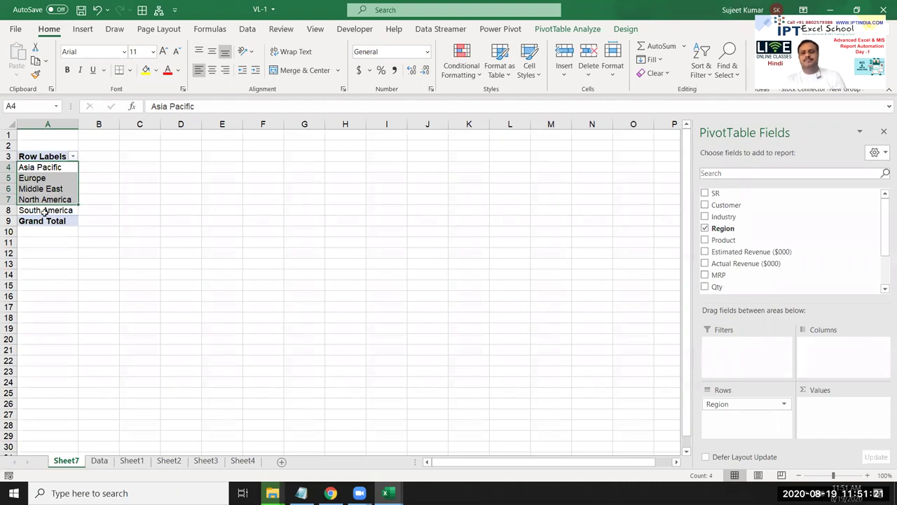
{"action": "mouse_move", "coordinate": [719, 287]}
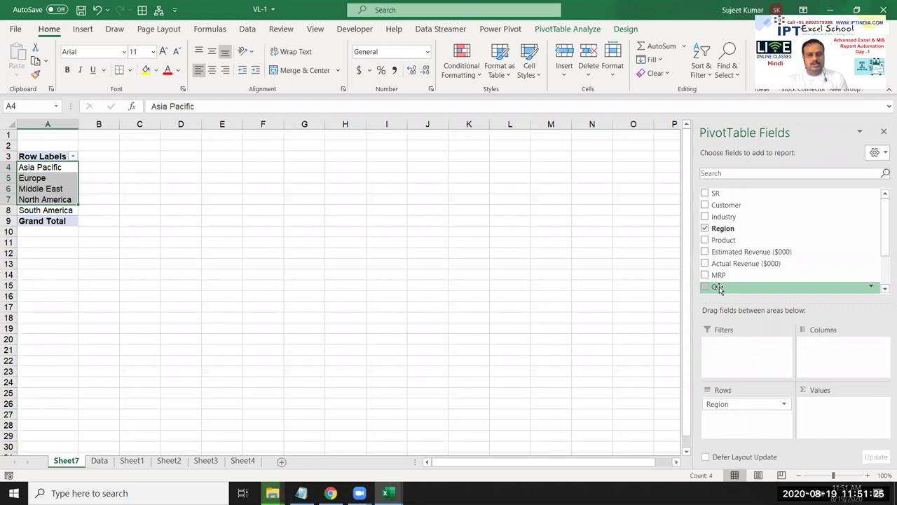
{"action": "left_click_drag", "start_coordinate": [717, 288], "coordinate": [819, 409]}
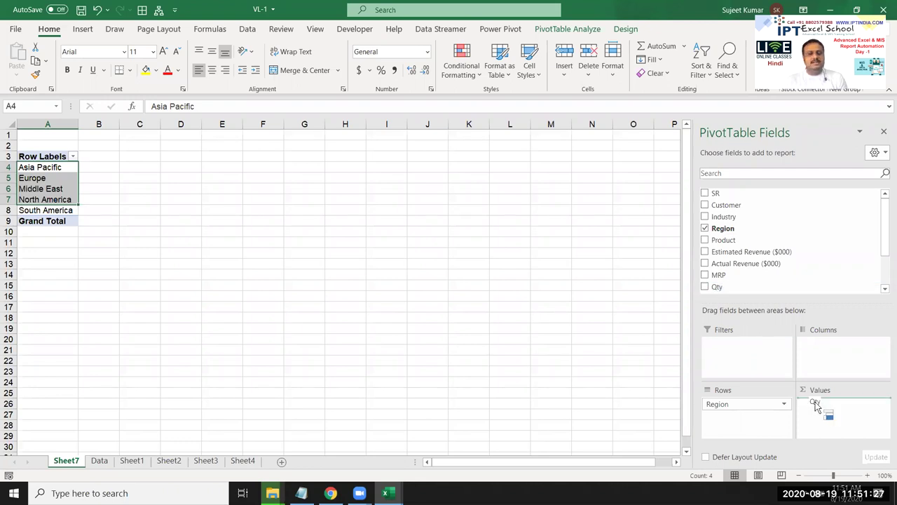
{"action": "left_click_drag", "start_coordinate": [105, 169], "coordinate": [110, 208]}
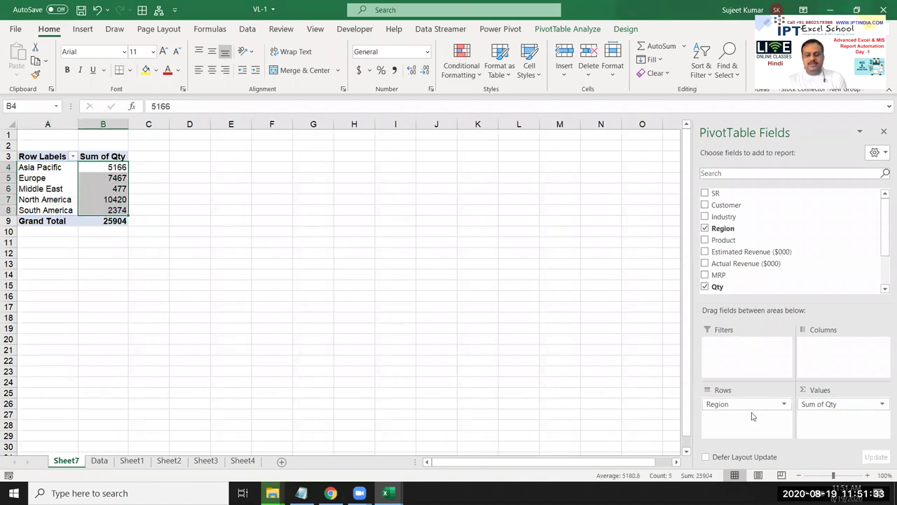
{"action": "mouse_move", "coordinate": [725, 402]}
{"action": "left_mouse_down"}
{"action": "mouse_move", "coordinate": [817, 350]}
{"action": "mouse_move", "coordinate": [758, 412]}
{"action": "left_mouse_up"}
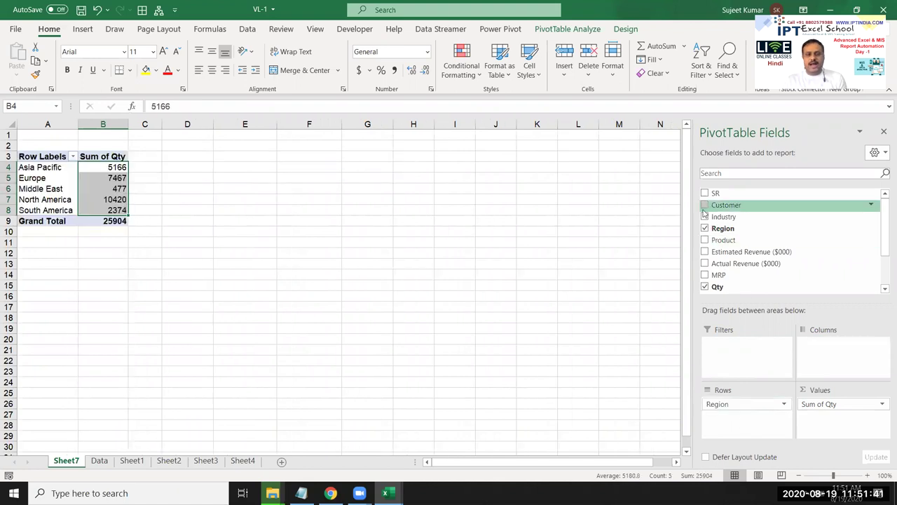
{"action": "left_click", "coordinate": [44, 166]}
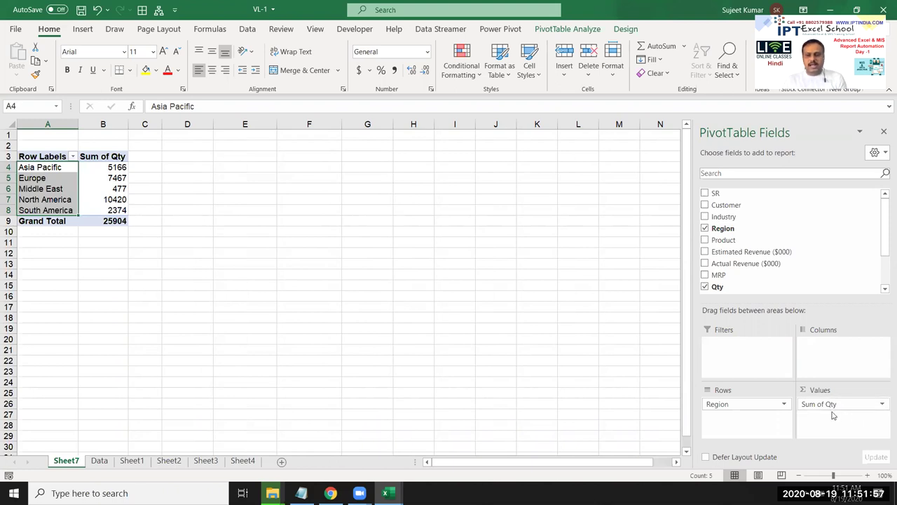
{"action": "left_click", "coordinate": [883, 405]}
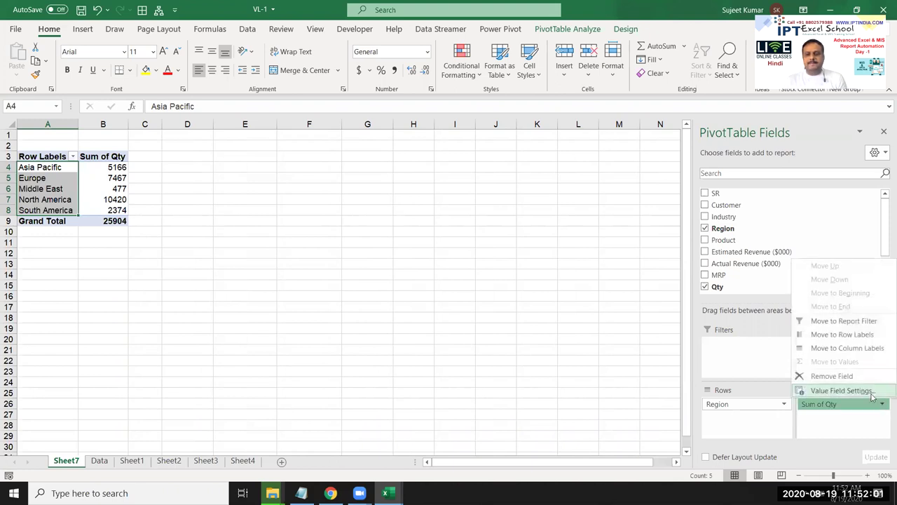
{"action": "left_click", "coordinate": [842, 391]}
{"action": "left_click_drag", "start_coordinate": [611, 142], "coordinate": [459, 129]}
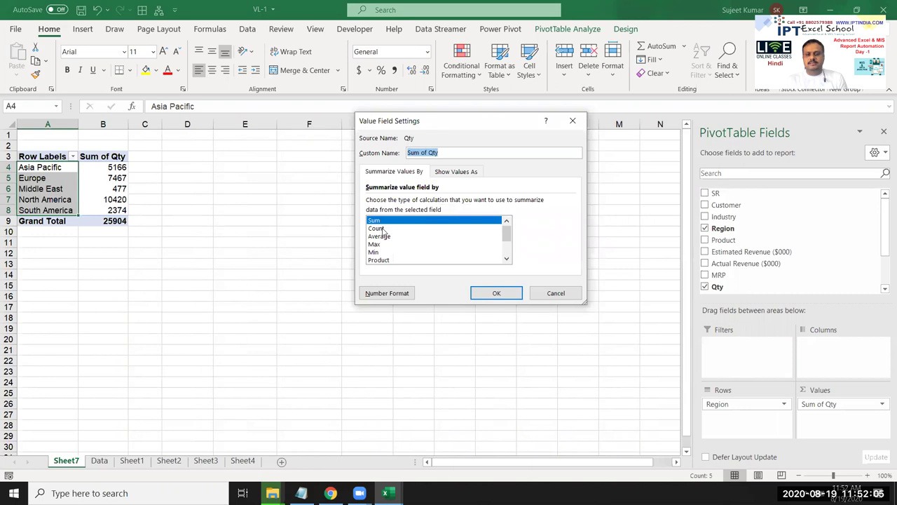
{"action": "left_click", "coordinate": [382, 229]}
{"action": "left_click", "coordinate": [383, 236]}
{"action": "left_click", "coordinate": [383, 244]}
{"action": "left_click", "coordinate": [382, 252]}
{"action": "left_click", "coordinate": [383, 260]}
{"action": "left_click", "coordinate": [384, 252]}
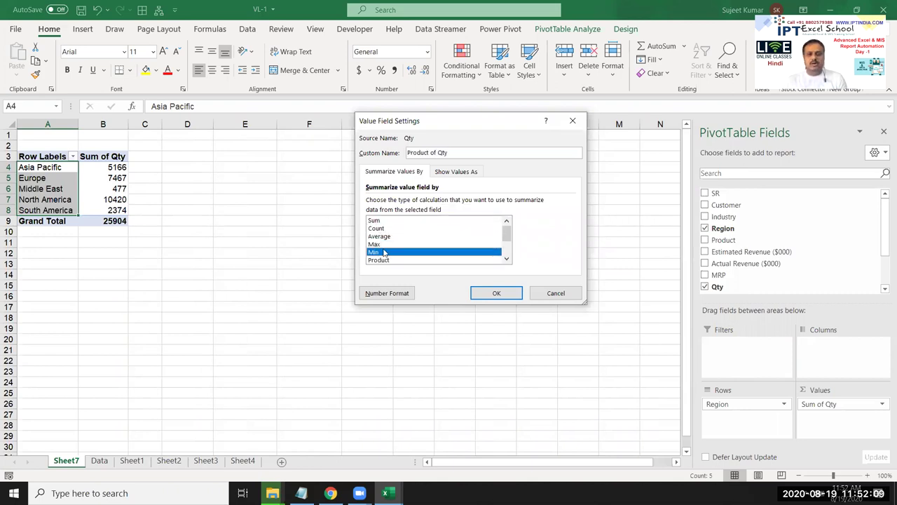
{"action": "left_click", "coordinate": [382, 244]}
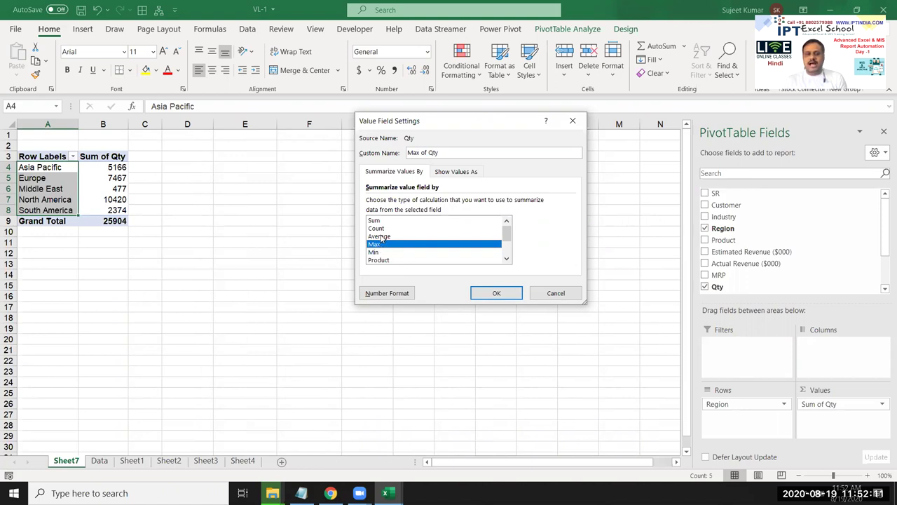
{"action": "left_click", "coordinate": [383, 237]}
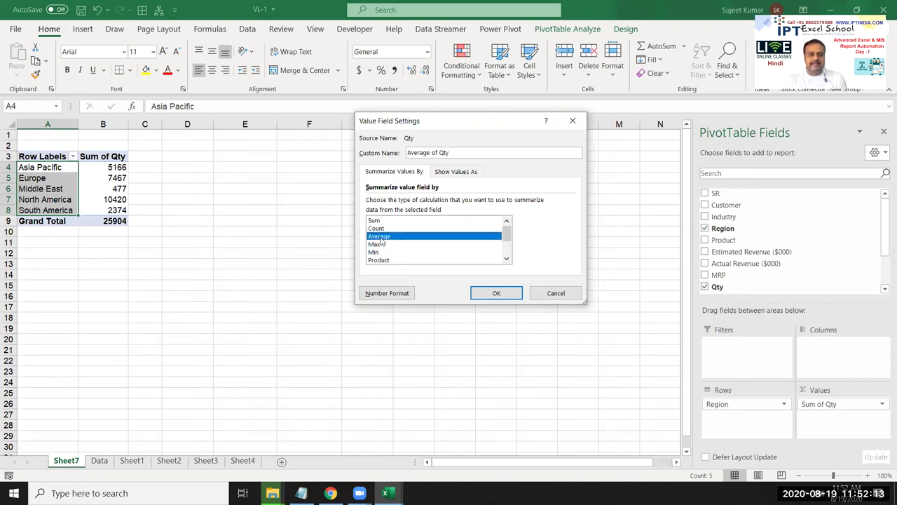
{"action": "left_click", "coordinate": [487, 293]}
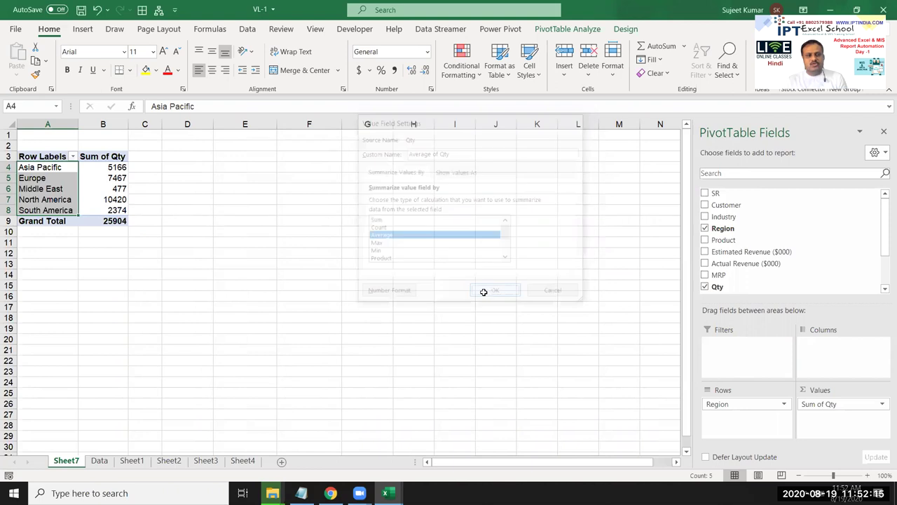
{"action": "left_click_drag", "start_coordinate": [98, 168], "coordinate": [103, 204]}
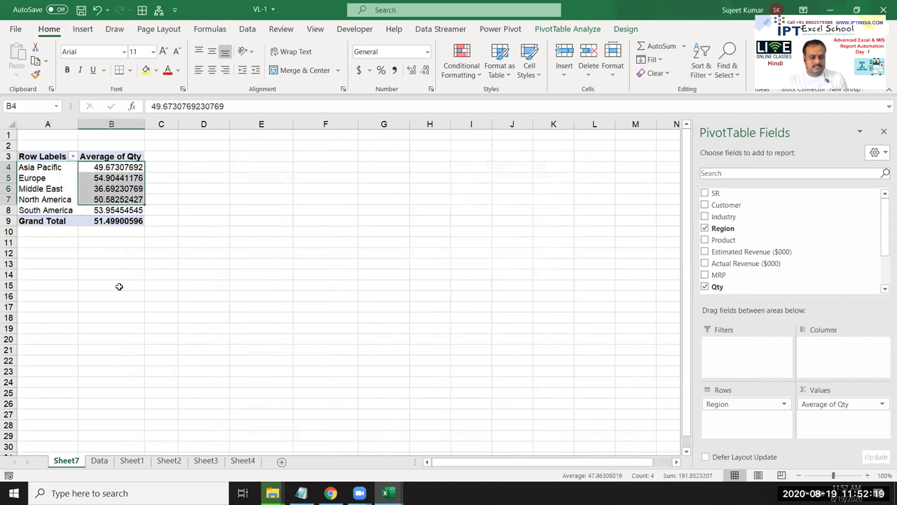
{"action": "key", "text": "ctrl+z"}
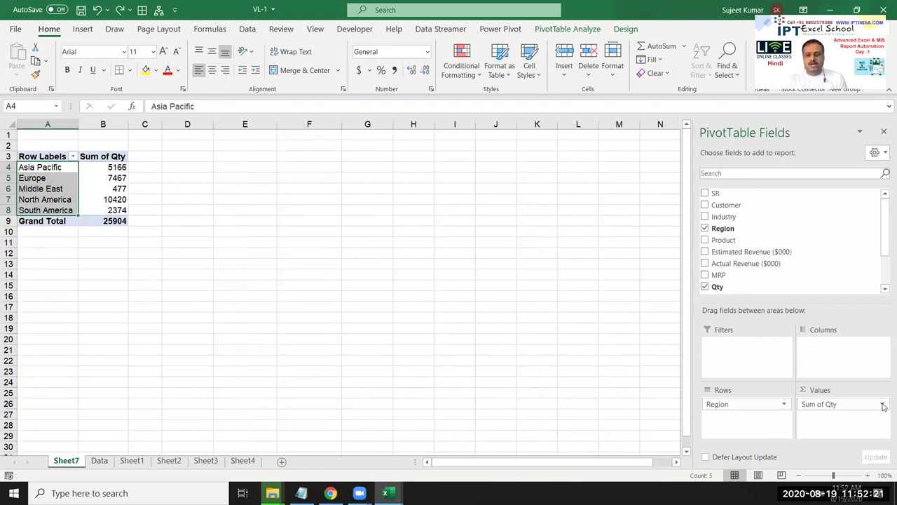
- Replace the Row Labels heading in cell A3 with 'Region'
{"action": "left_click", "coordinate": [459, 274]}
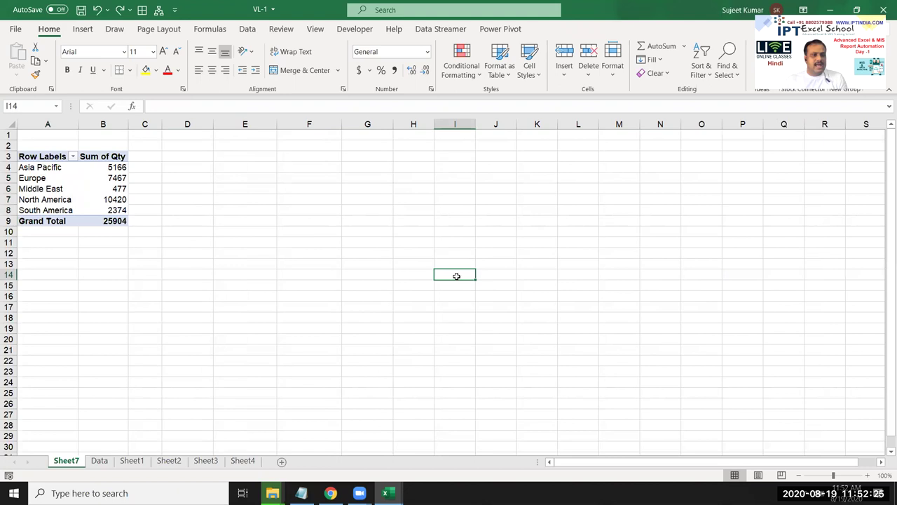
{"action": "left_click", "coordinate": [41, 181]}
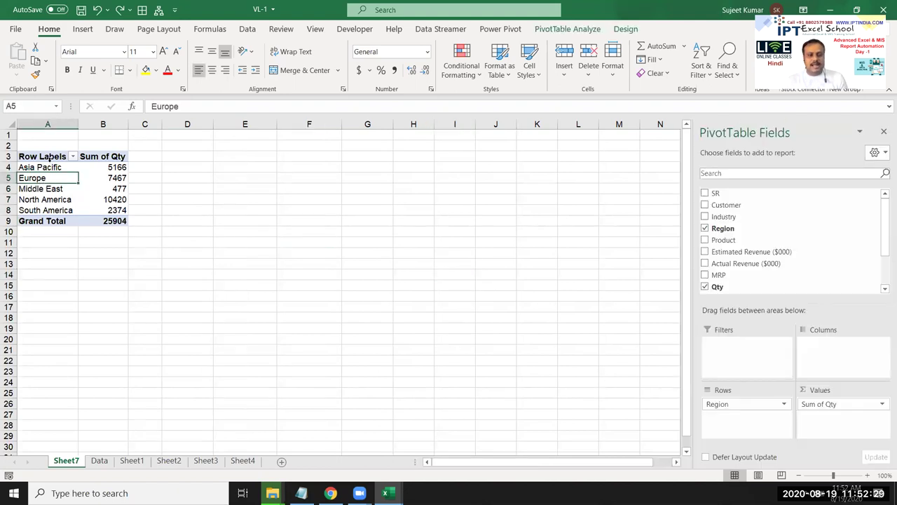
{"action": "left_click", "coordinate": [49, 158]}
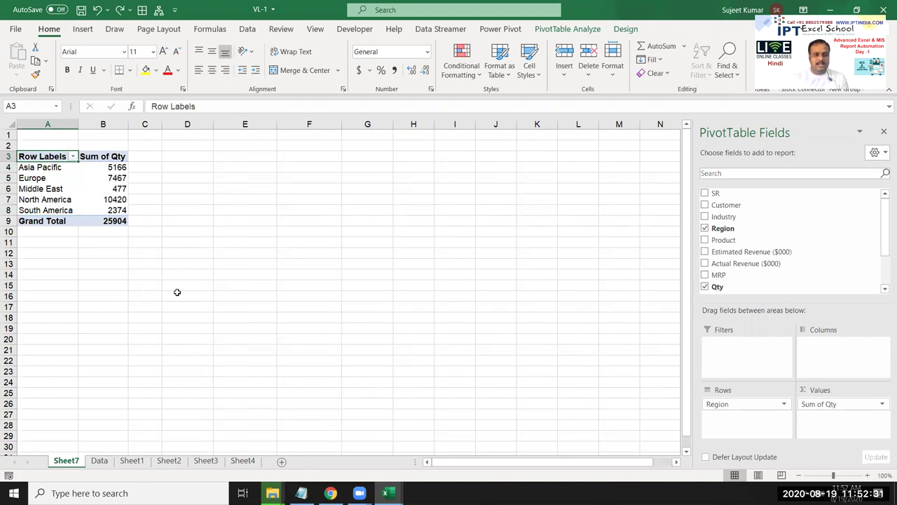
{"action": "type", "text": "rE"}
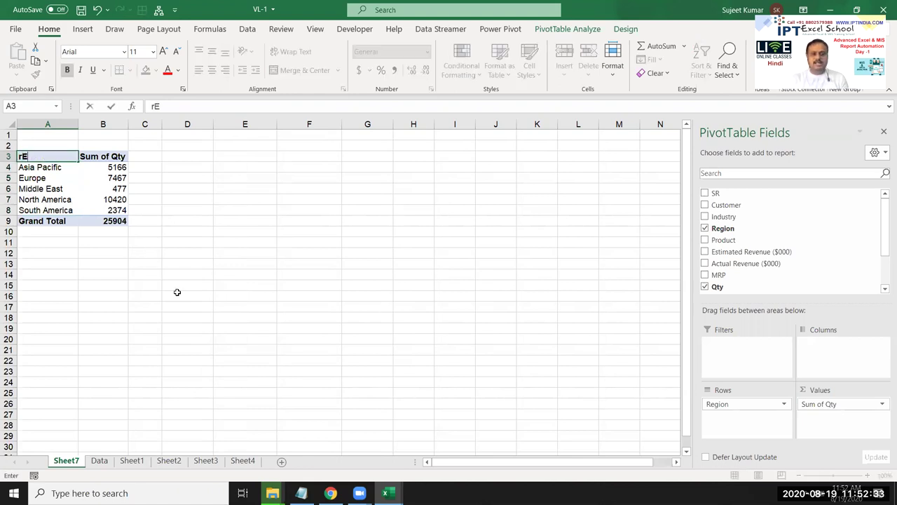
{"action": "key", "text": "BackSpace"}
{"action": "key", "text": "BackSpace"}
{"action": "type", "text": "Re"}
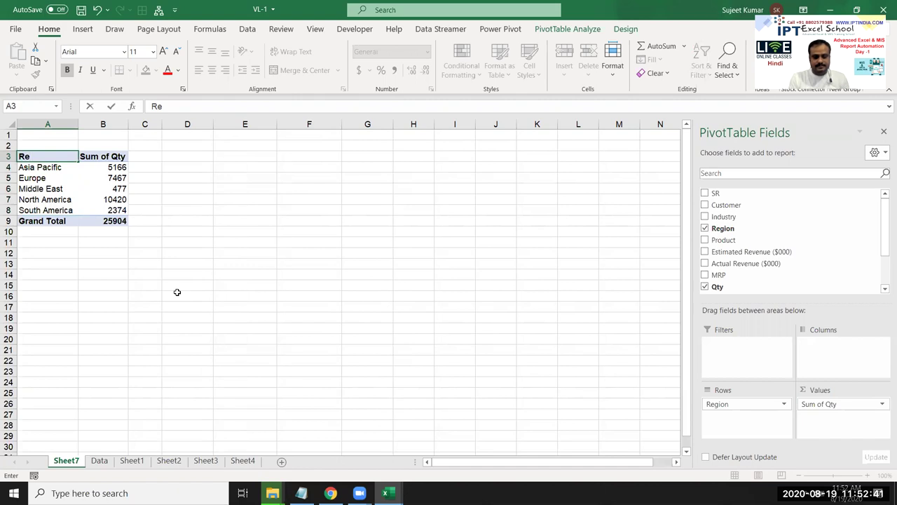
{"action": "type", "text": "gion"}
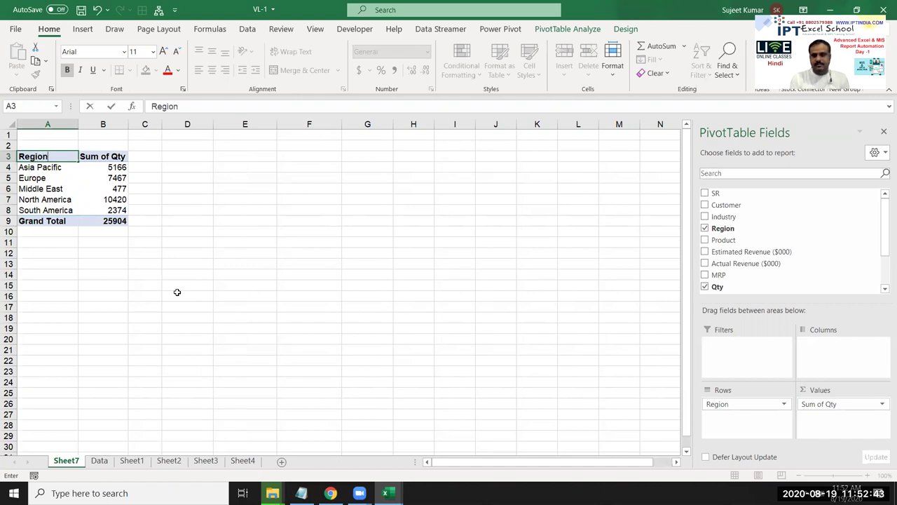
{"action": "key", "text": "Return"}
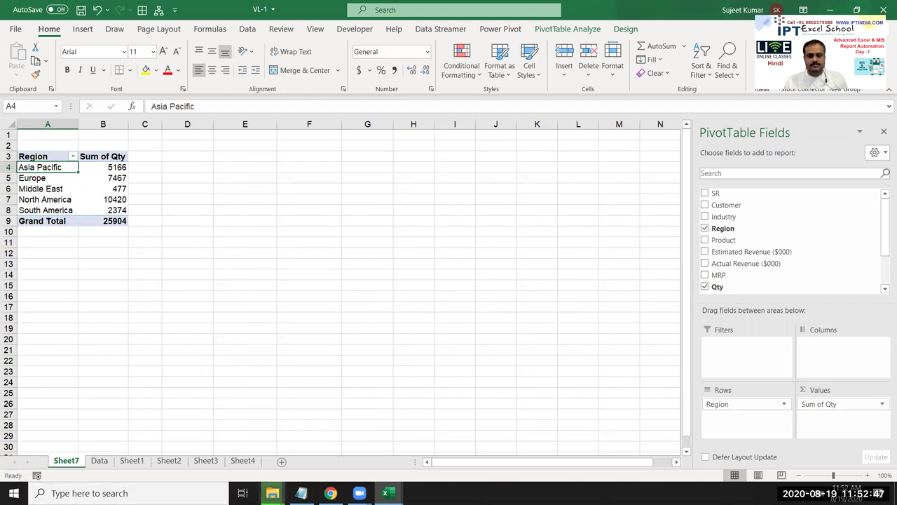
{"action": "left_click", "coordinate": [359, 493]}
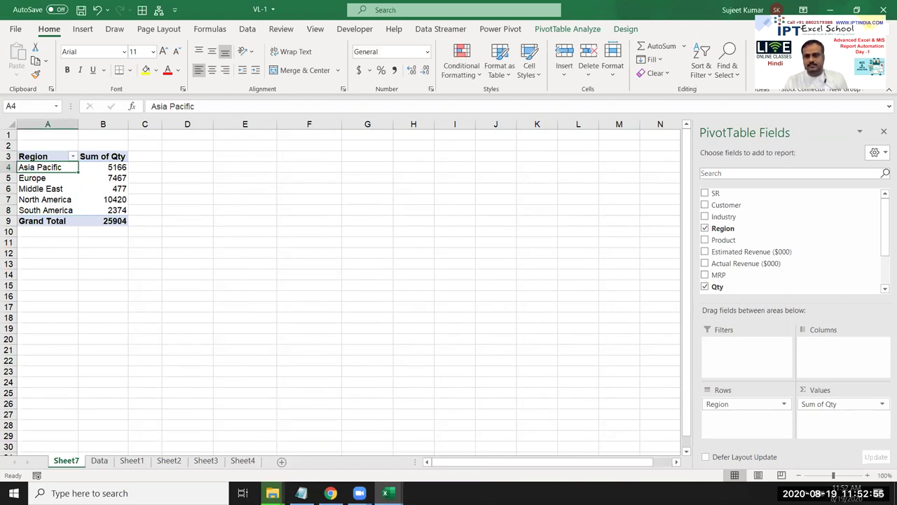
- Change the B3 heading from Sum of Qty to 'Total Sales'
{"action": "left_click", "coordinate": [541, 169]}
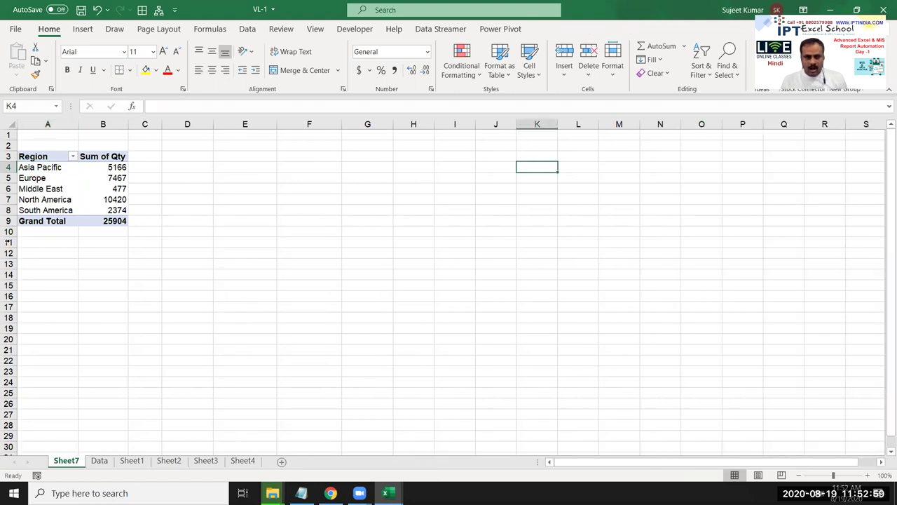
{"action": "left_click", "coordinate": [102, 156]}
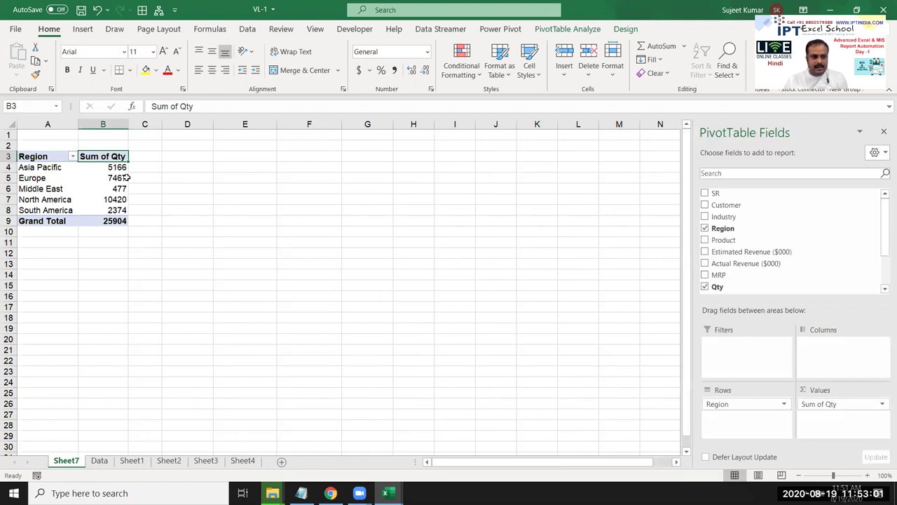
{"action": "type", "text": "Total Sa;"}
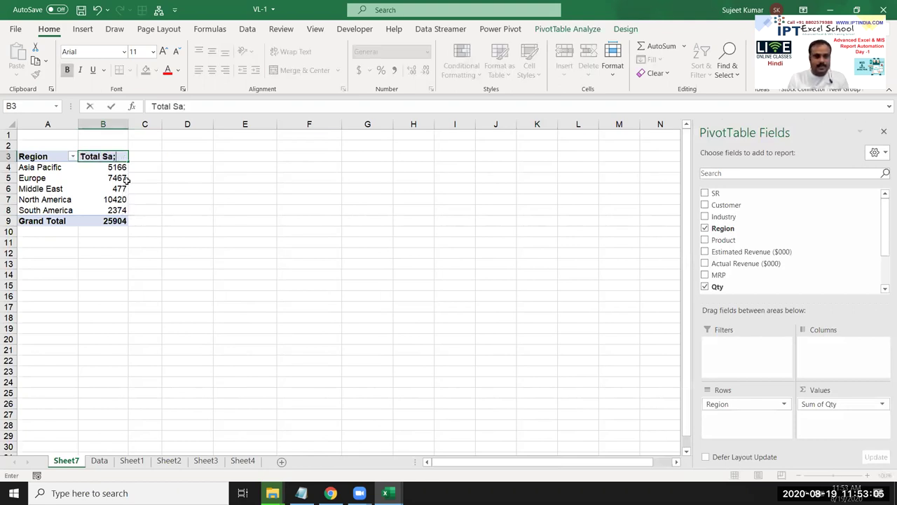
{"action": "key", "text": "BackSpace"}
{"action": "type", "text": "les"}
{"action": "key", "text": "Return"}
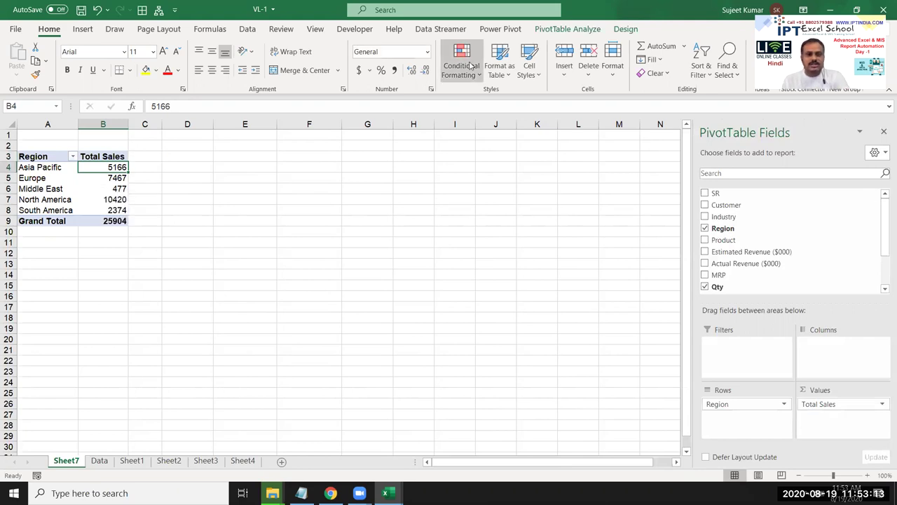
- Insert a clustered column PivotChart and move it up beside the pivot table
{"action": "left_click", "coordinate": [568, 32]}
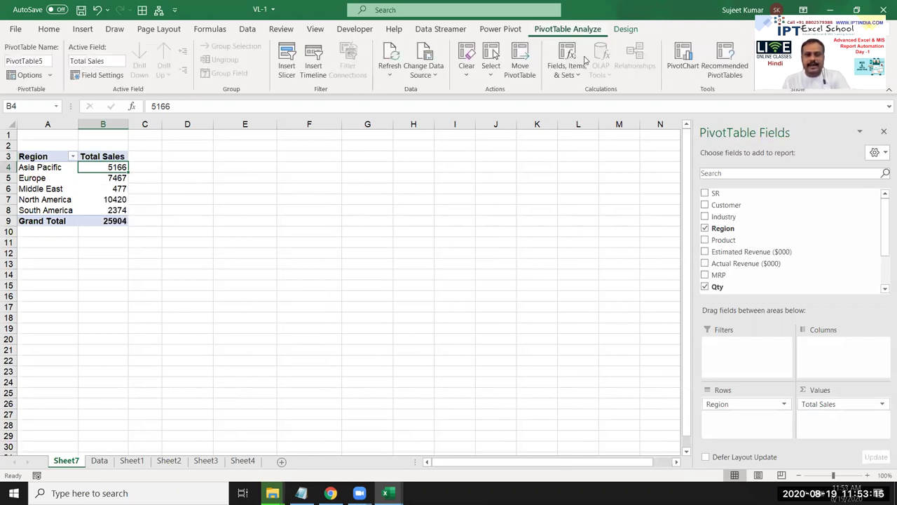
{"action": "left_click", "coordinate": [683, 59]}
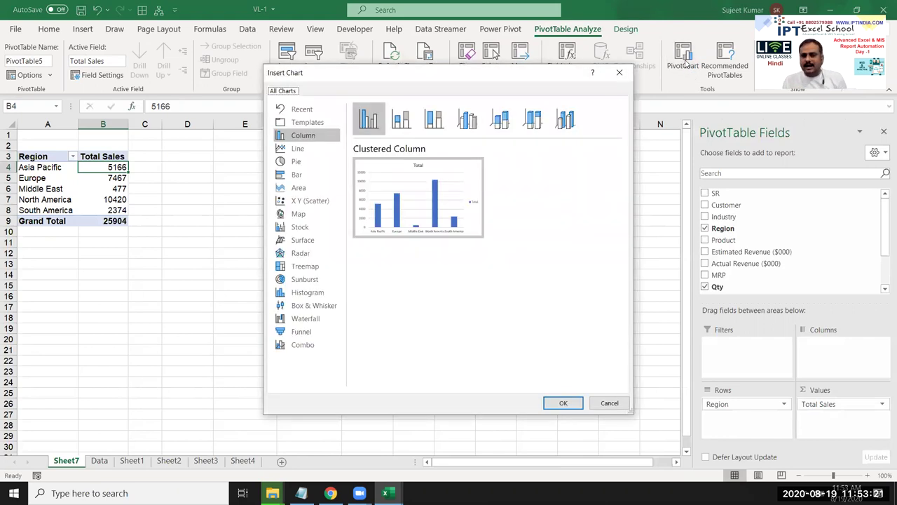
{"action": "key", "text": "Escape"}
{"action": "left_click", "coordinate": [82, 28]}
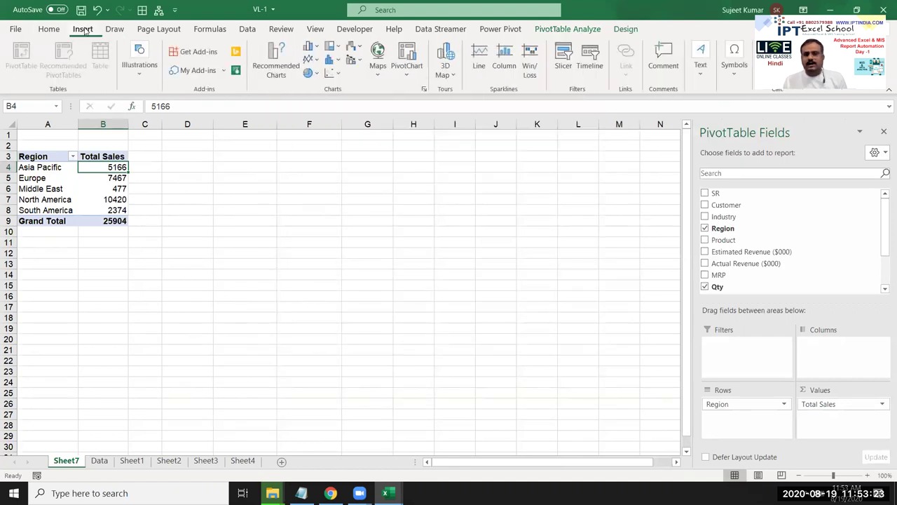
{"action": "left_click", "coordinate": [312, 49]}
{"action": "left_click", "coordinate": [315, 88]}
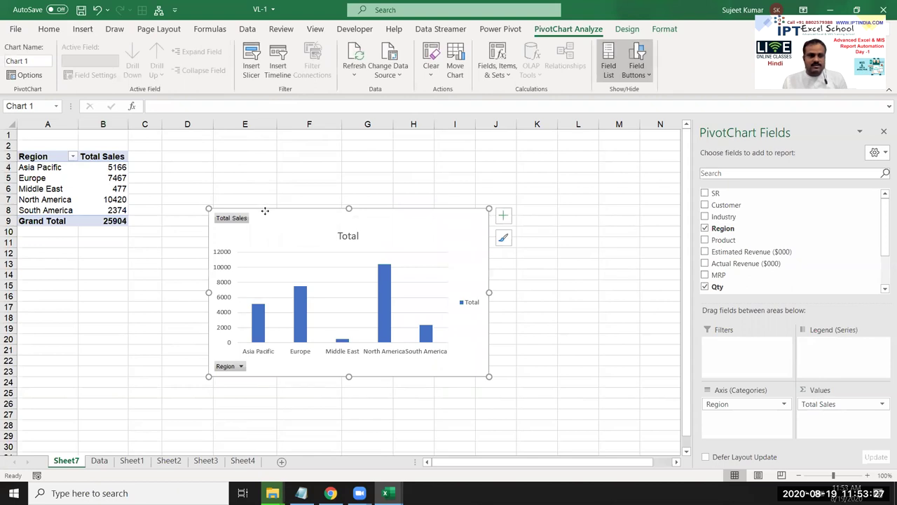
{"action": "left_click_drag", "start_coordinate": [265, 210], "coordinate": [200, 134]}
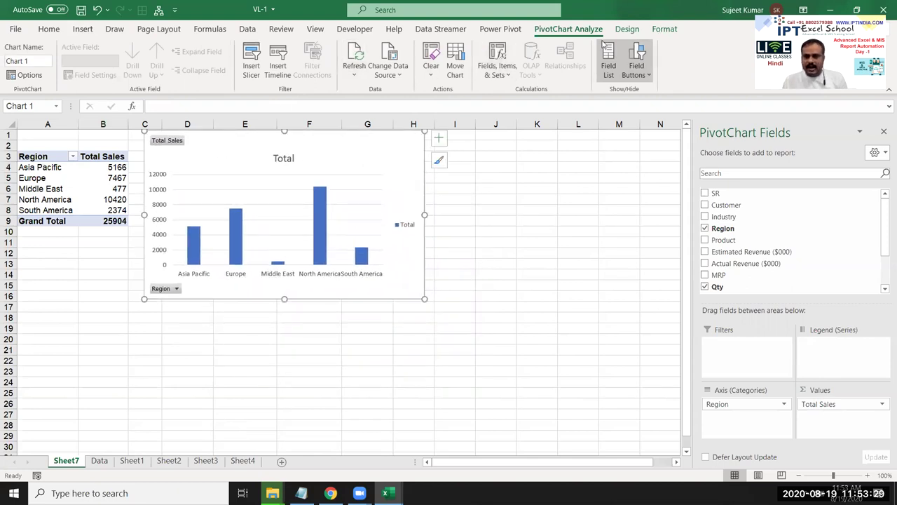
- Apply the blue hatched chart style and nudge the chart slightly left
{"action": "left_click", "coordinate": [653, 32]}
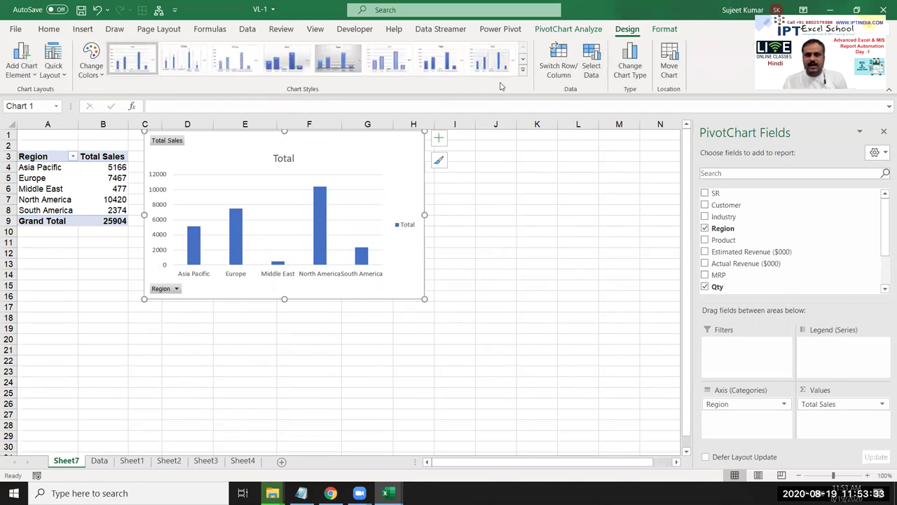
{"action": "left_click", "coordinate": [523, 69]}
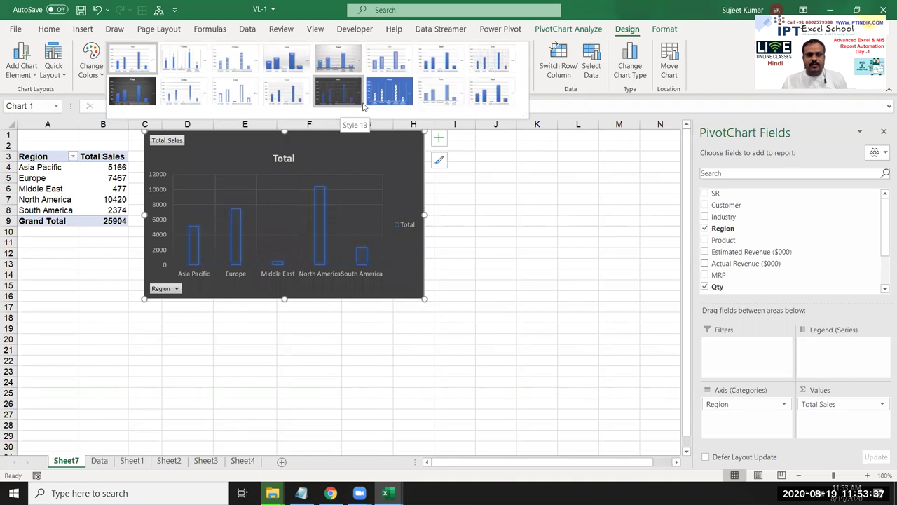
{"action": "left_click", "coordinate": [369, 104]}
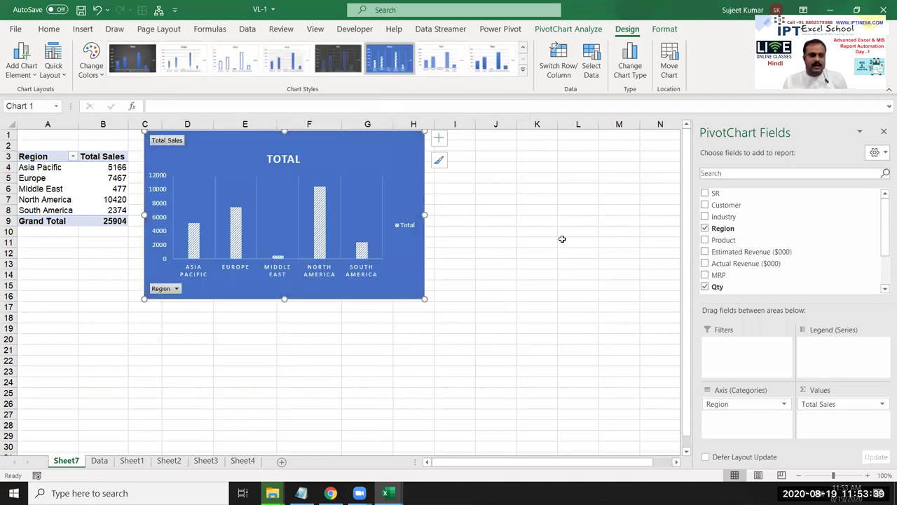
{"action": "left_click", "coordinate": [563, 241]}
{"action": "left_click", "coordinate": [243, 150]}
{"action": "left_click_drag", "start_coordinate": [244, 150], "coordinate": [236, 150]}
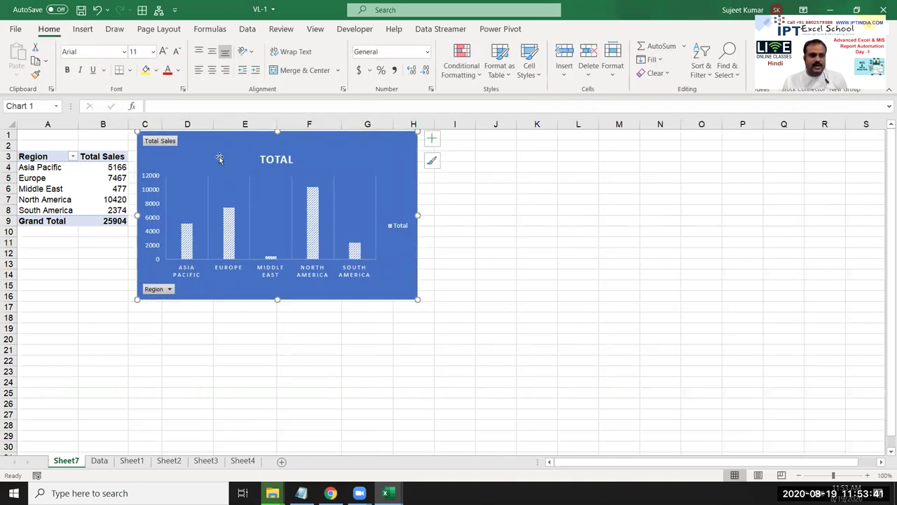
{"action": "left_click", "coordinate": [38, 158]}
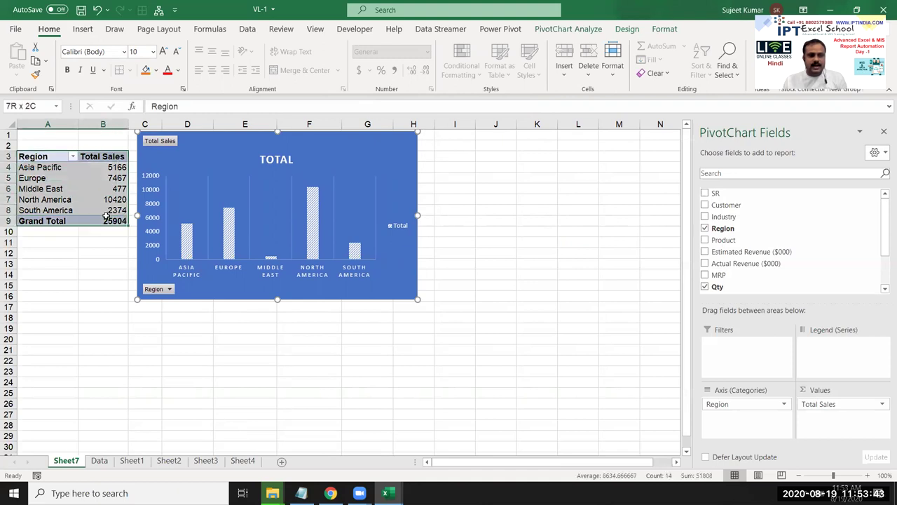
{"action": "left_click_drag", "start_coordinate": [39, 158], "coordinate": [115, 221]}
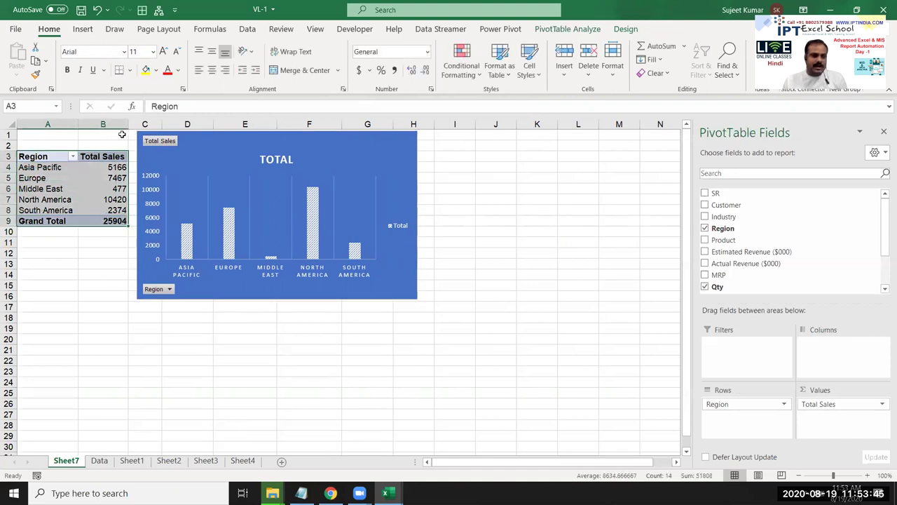
{"action": "left_click", "coordinate": [145, 72]}
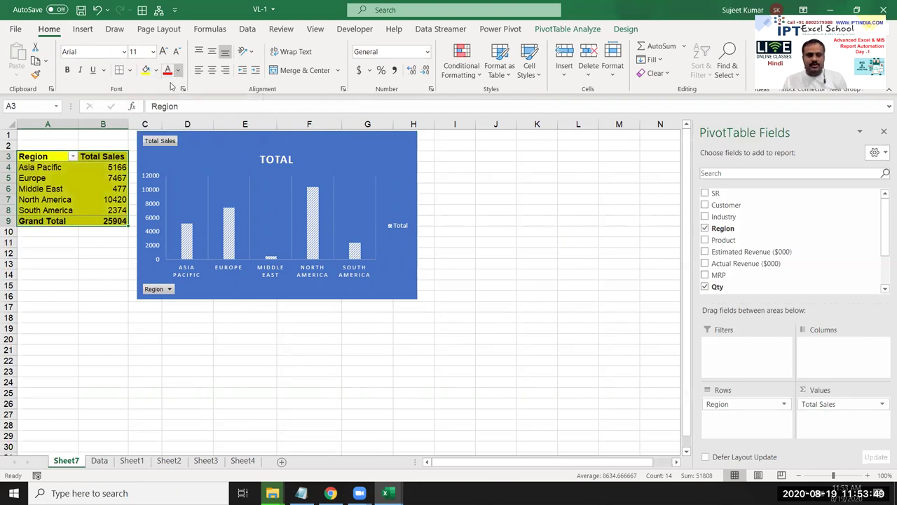
{"action": "key", "text": "ctrl+z"}
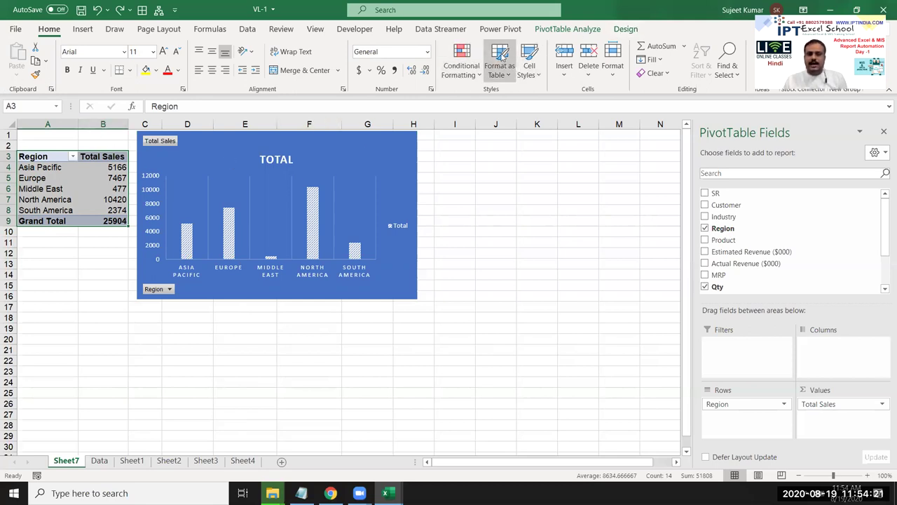
- Apply a dark style from the PivotTable Styles gallery to the region pivot
{"action": "left_click", "coordinate": [626, 29]}
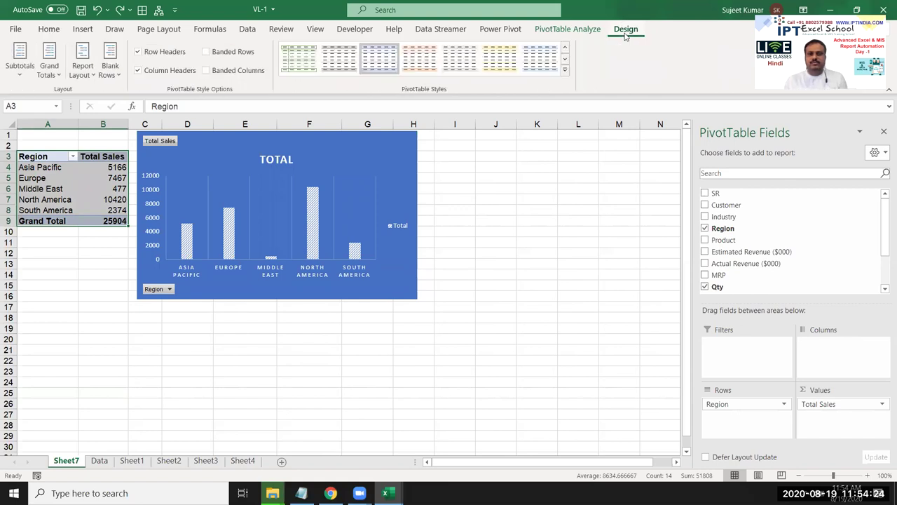
{"action": "left_click", "coordinate": [96, 178]}
{"action": "left_click", "coordinate": [573, 158]}
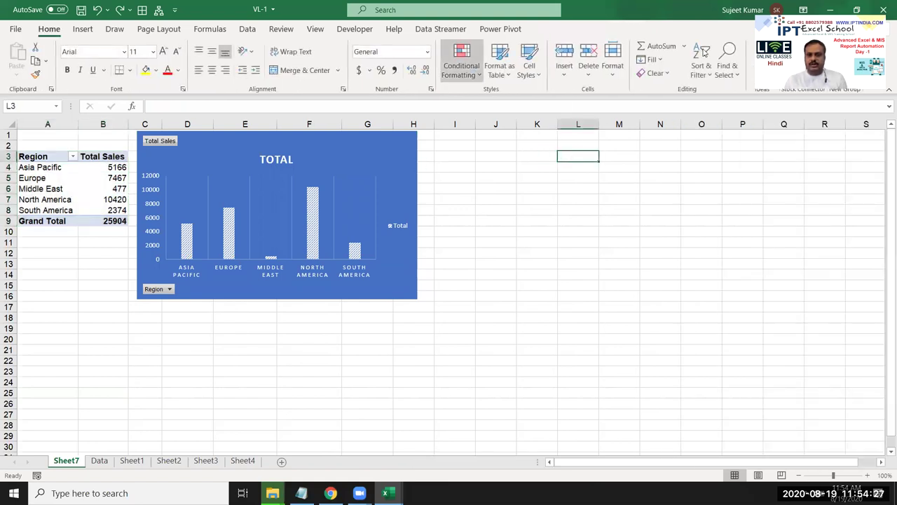
{"action": "left_click", "coordinate": [81, 186]}
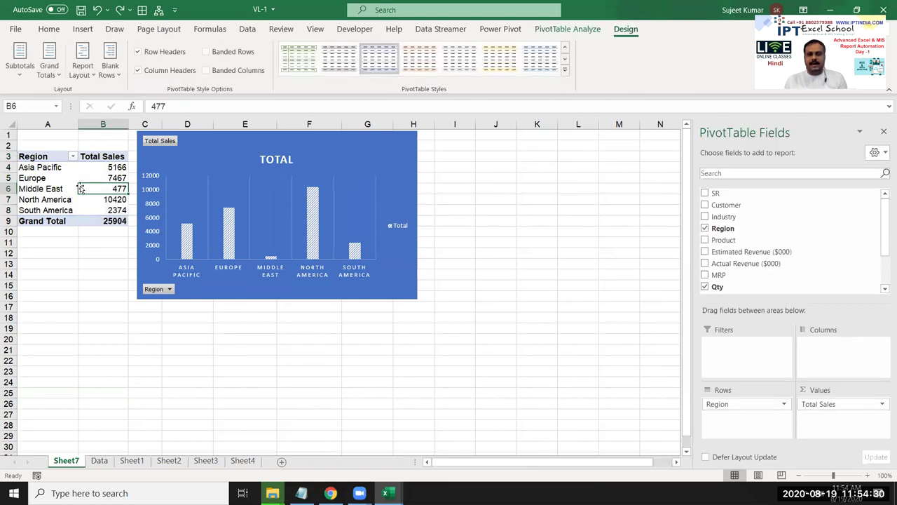
{"action": "left_click", "coordinate": [587, 31]}
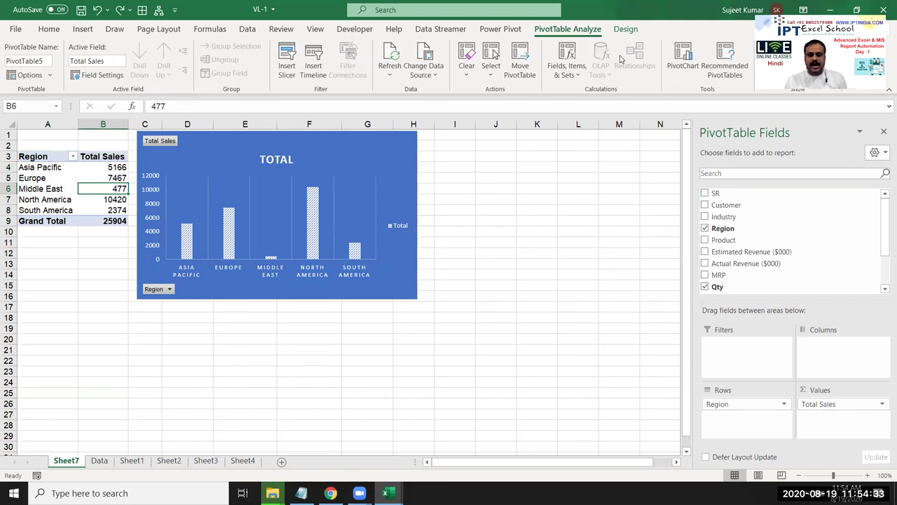
{"action": "left_click", "coordinate": [635, 32]}
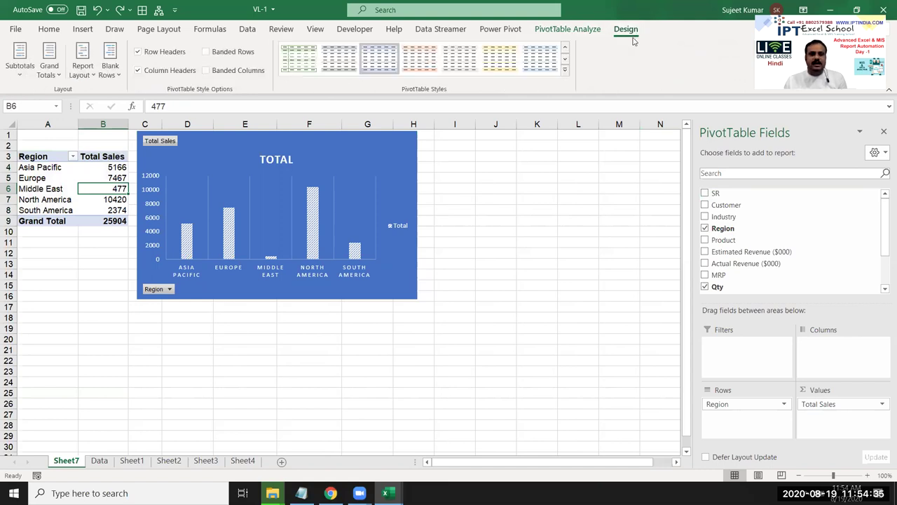
{"action": "left_click", "coordinate": [565, 70]}
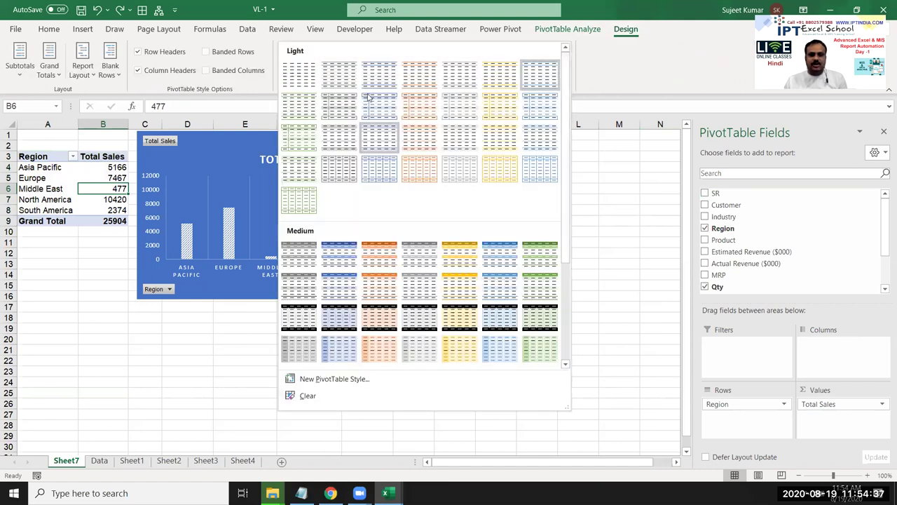
{"action": "scroll", "coordinate": [407, 287], "scroll_direction": "down", "scroll_amount": 3}
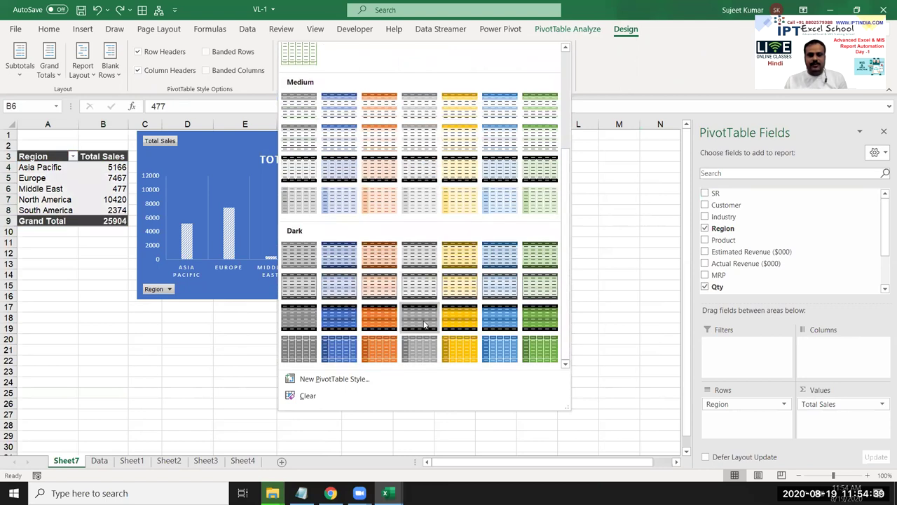
{"action": "left_click", "coordinate": [334, 320]}
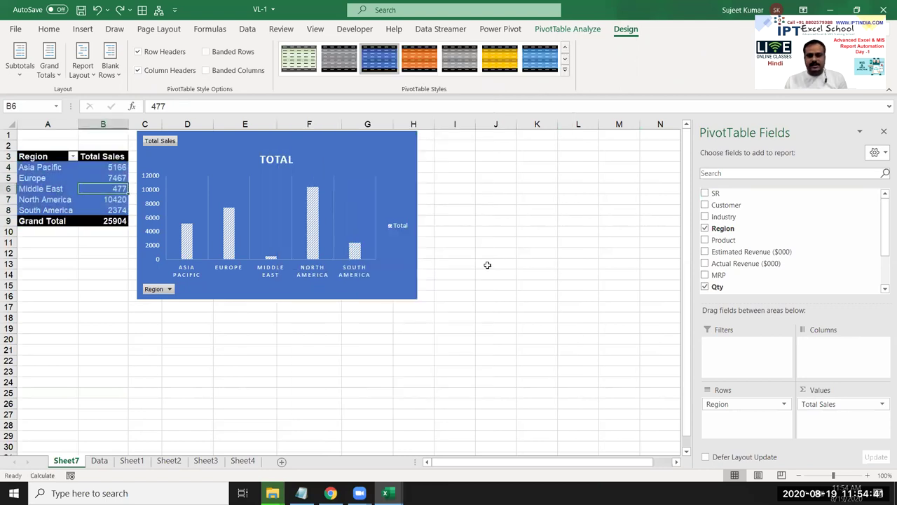
{"action": "left_click", "coordinate": [530, 239]}
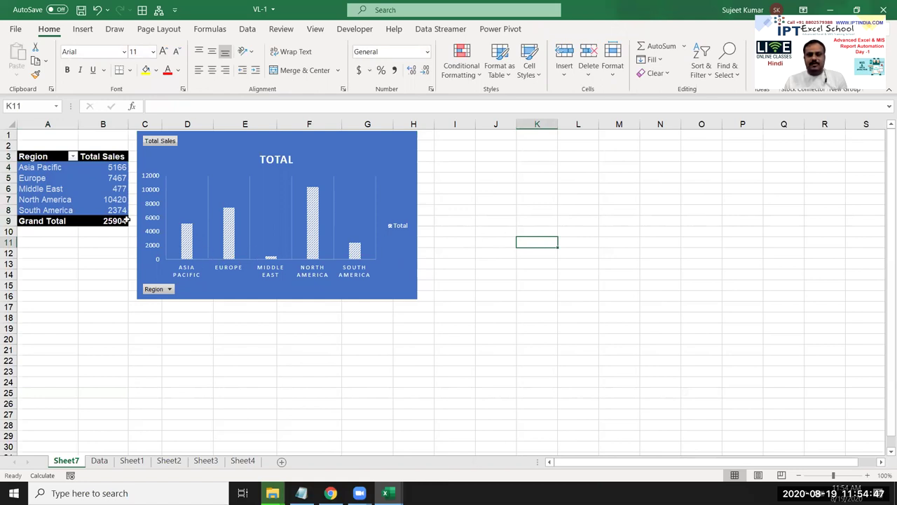
- Review the styled Europe row, then switch to the Data sheet
{"action": "left_click_drag", "start_coordinate": [42, 177], "coordinate": [109, 180]}
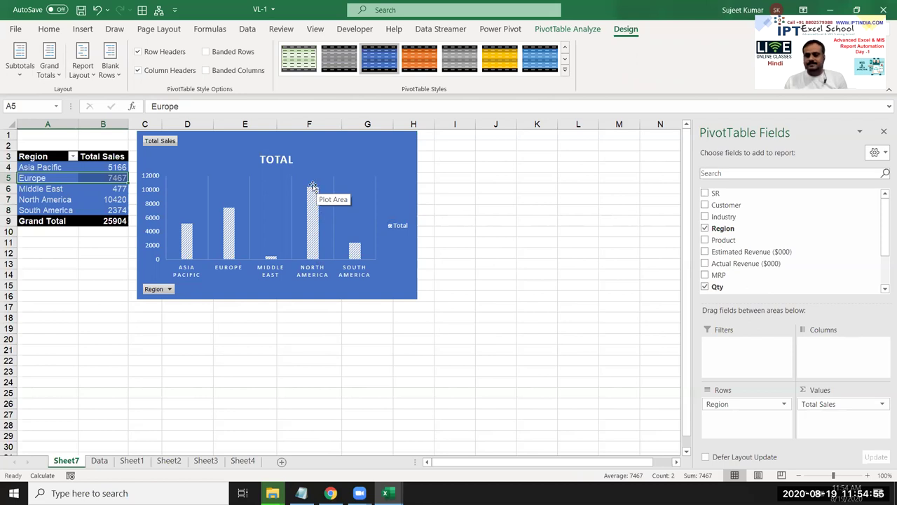
{"action": "left_click", "coordinate": [585, 200]}
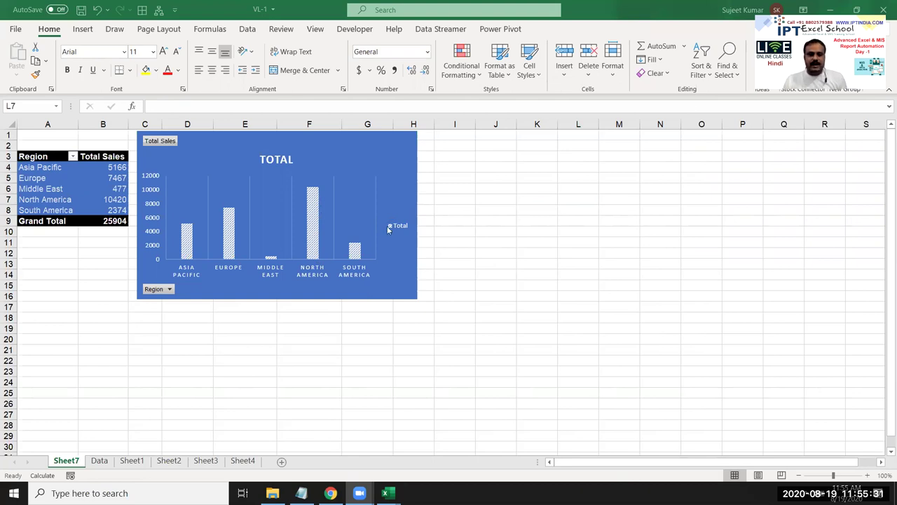
{"action": "left_click", "coordinate": [98, 461]}
{"action": "left_click", "coordinate": [97, 461]}
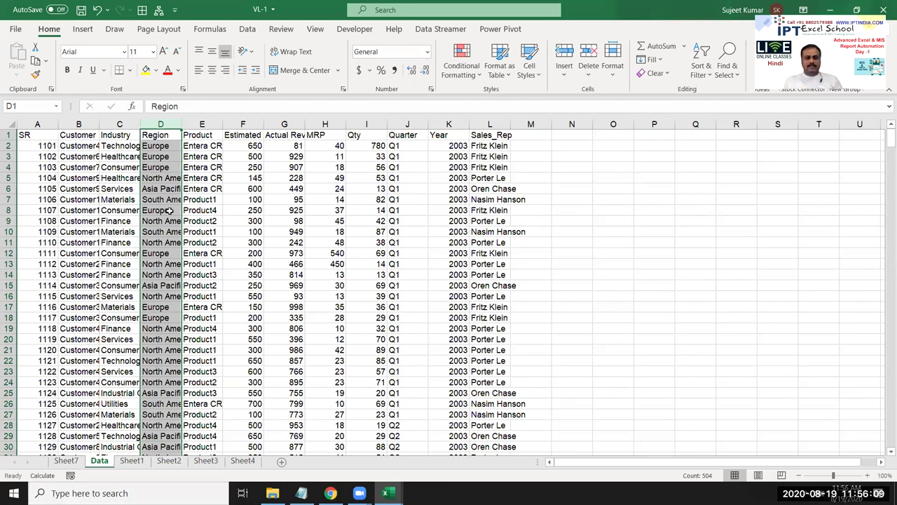
{"action": "left_click", "coordinate": [224, 273]}
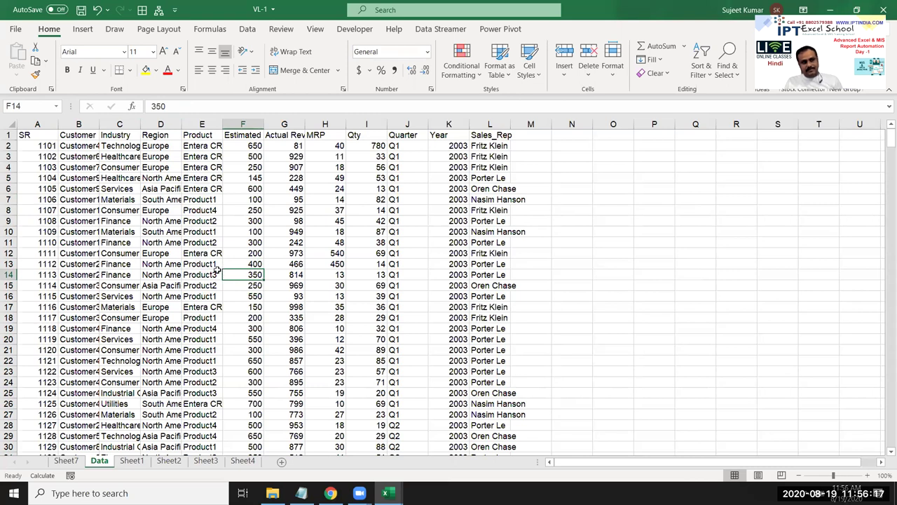
{"action": "left_click", "coordinate": [34, 146]}
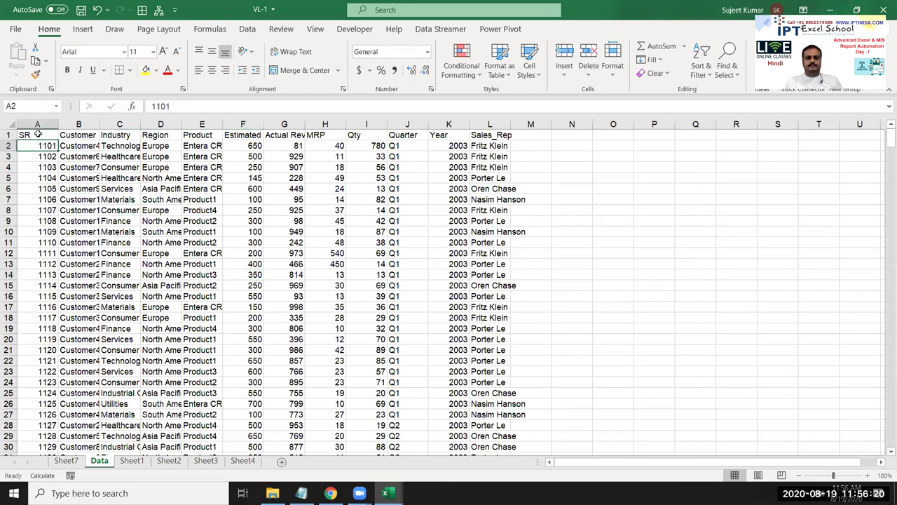
{"action": "left_click", "coordinate": [131, 201]}
{"action": "left_click", "coordinate": [163, 124]}
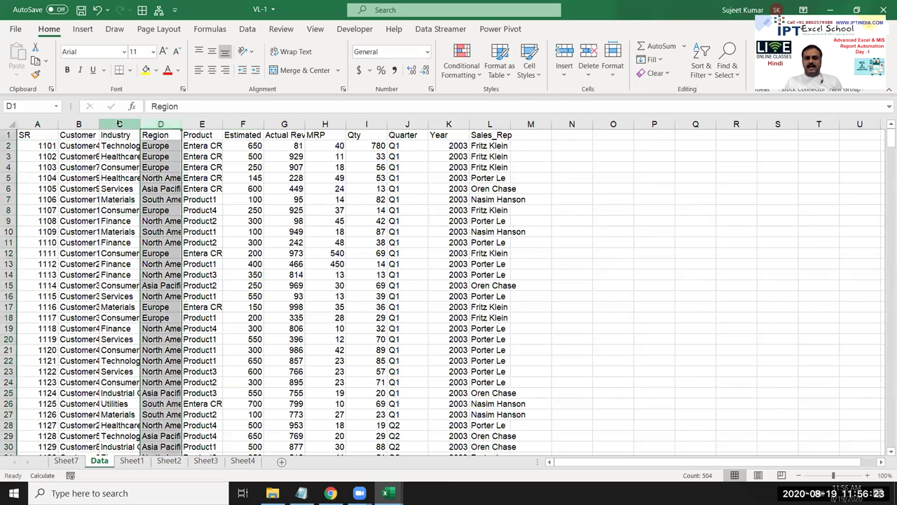
{"action": "left_click", "coordinate": [119, 124]}
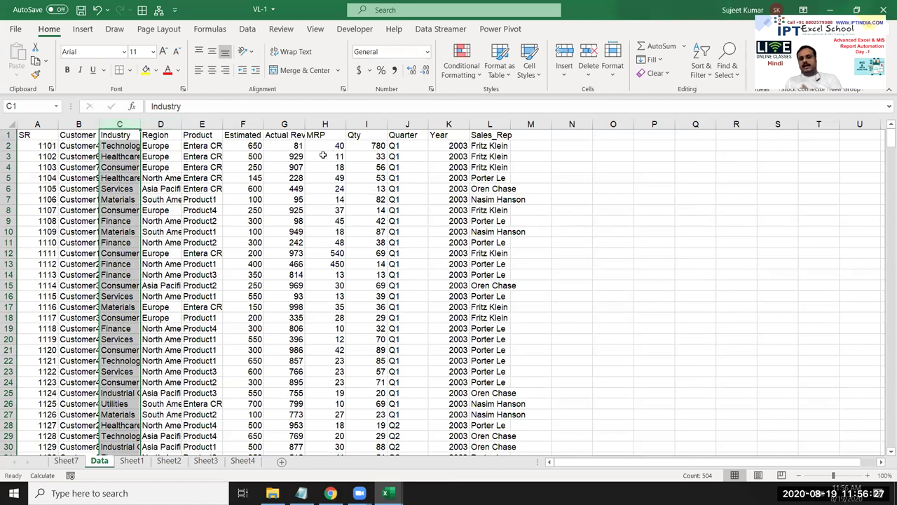
{"action": "left_click", "coordinate": [372, 123]}
{"action": "left_click_drag", "start_coordinate": [346, 130], "coordinate": [327, 128]}
{"action": "left_click", "coordinate": [327, 127]}
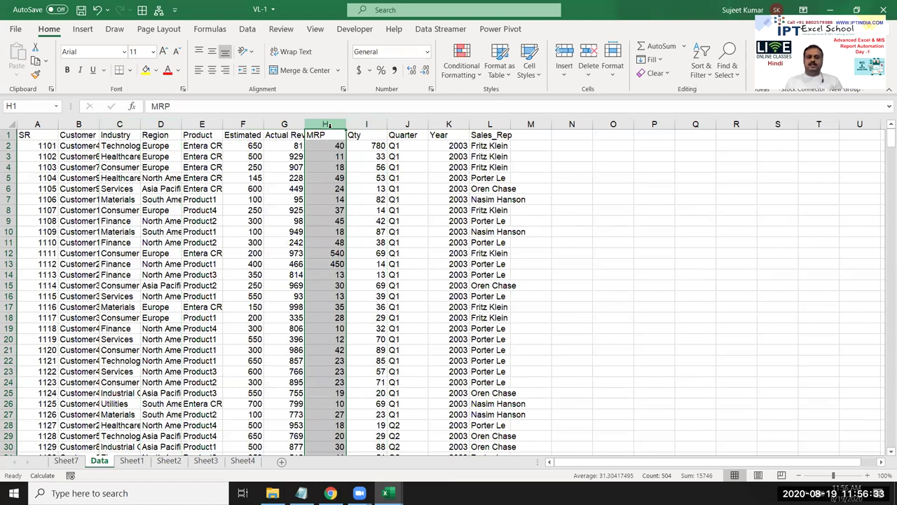
{"action": "left_click", "coordinate": [160, 124]}
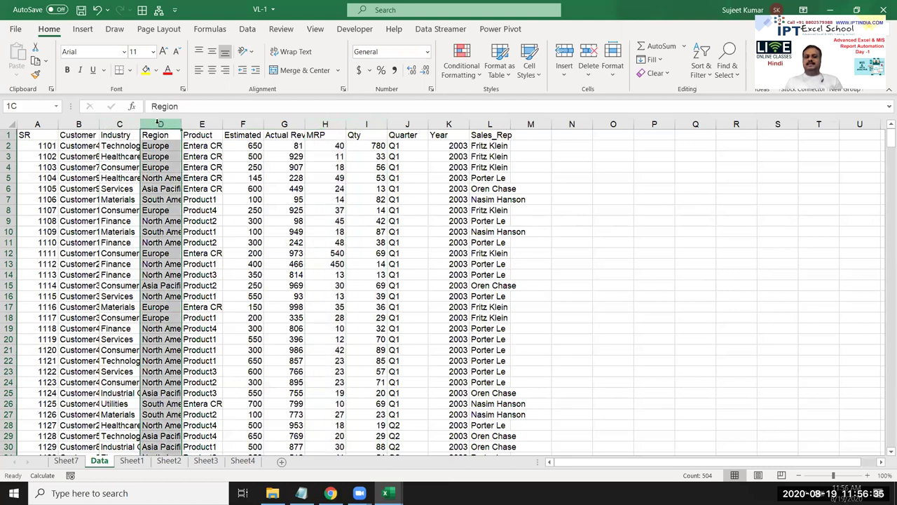
{"action": "left_click", "coordinate": [120, 124]}
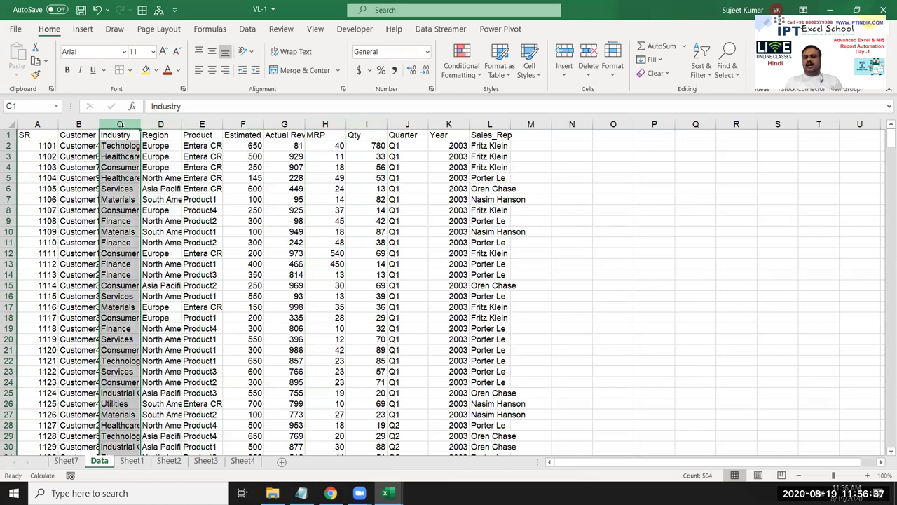
{"action": "left_click", "coordinate": [366, 124]}
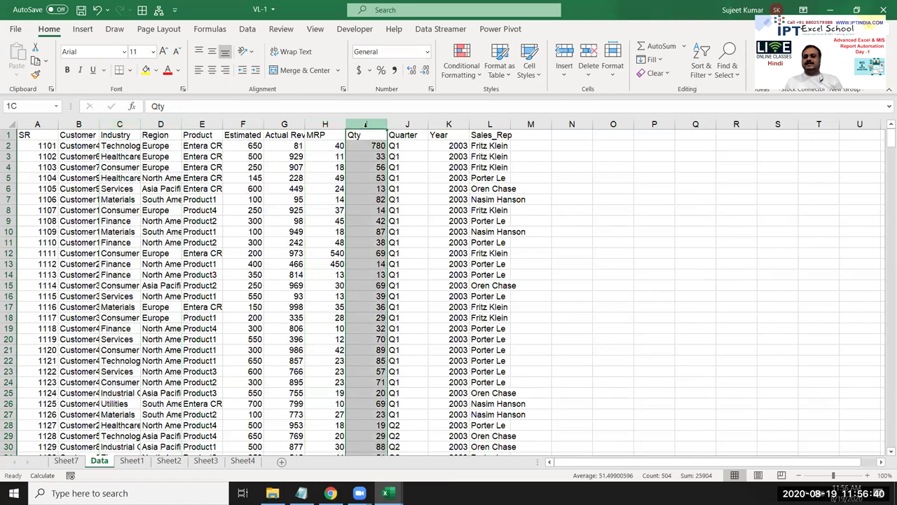
{"action": "left_click", "coordinate": [322, 124]}
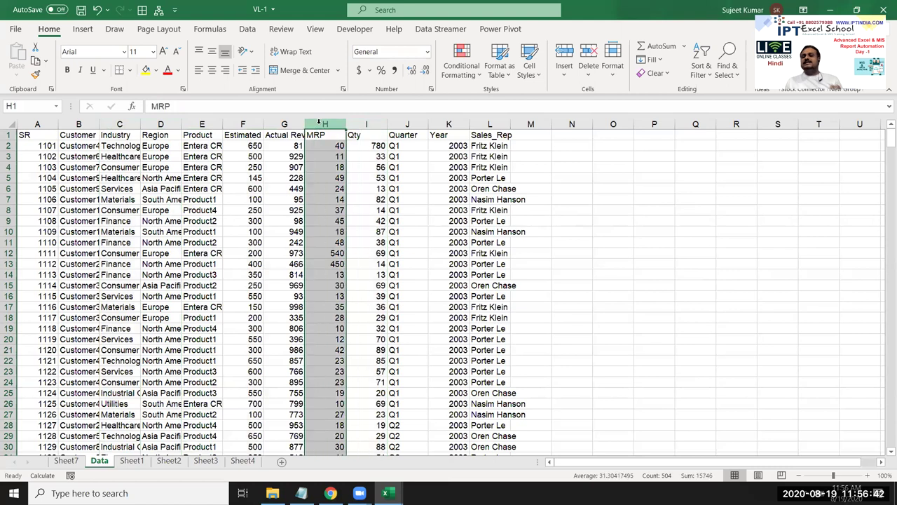
{"action": "left_click", "coordinate": [46, 147]}
- Insert a new PivotTable from the Data records on a new sheet
{"action": "left_click", "coordinate": [84, 29]}
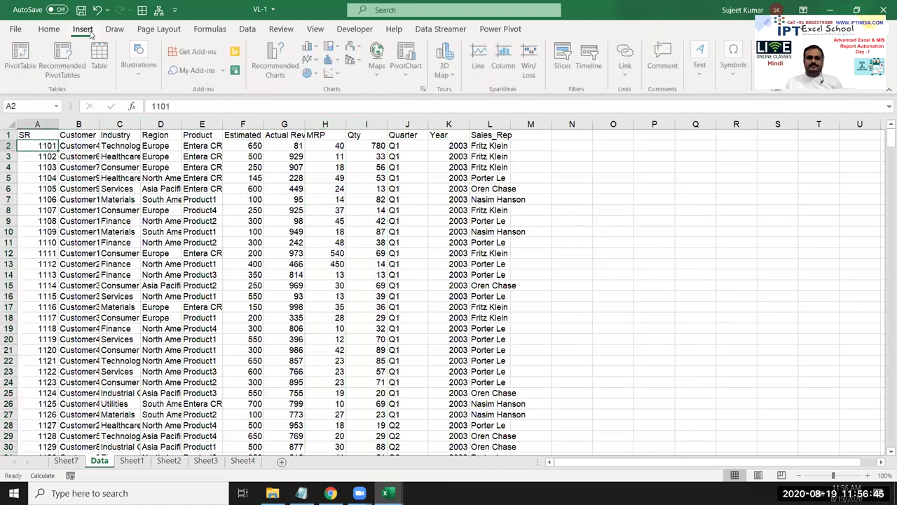
{"action": "left_click", "coordinate": [20, 56]}
{"action": "left_click", "coordinate": [509, 301]}
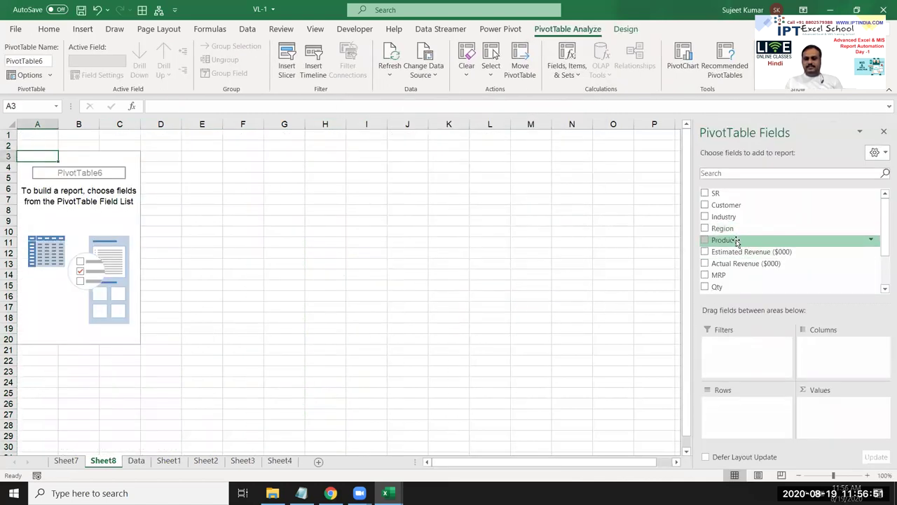
- Place Region in Rows, Industry in Columns and Qty in Values, totalling 25904
{"action": "left_click_drag", "start_coordinate": [734, 241], "coordinate": [753, 259]}
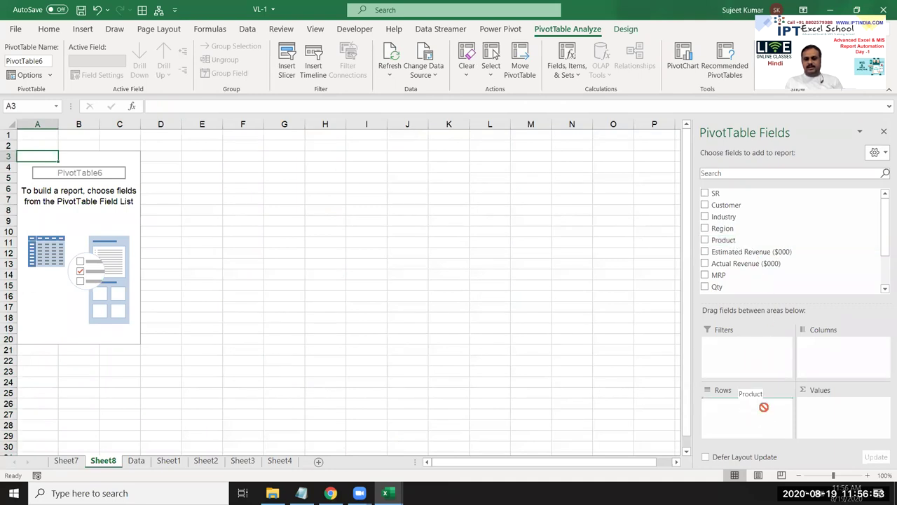
{"action": "left_click_drag", "start_coordinate": [771, 412], "coordinate": [759, 280]}
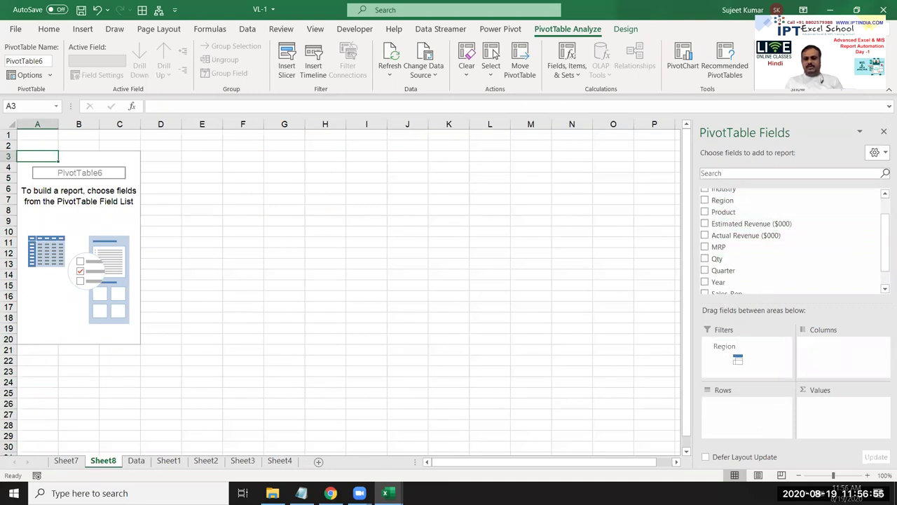
{"action": "left_click_drag", "start_coordinate": [722, 201], "coordinate": [726, 412]}
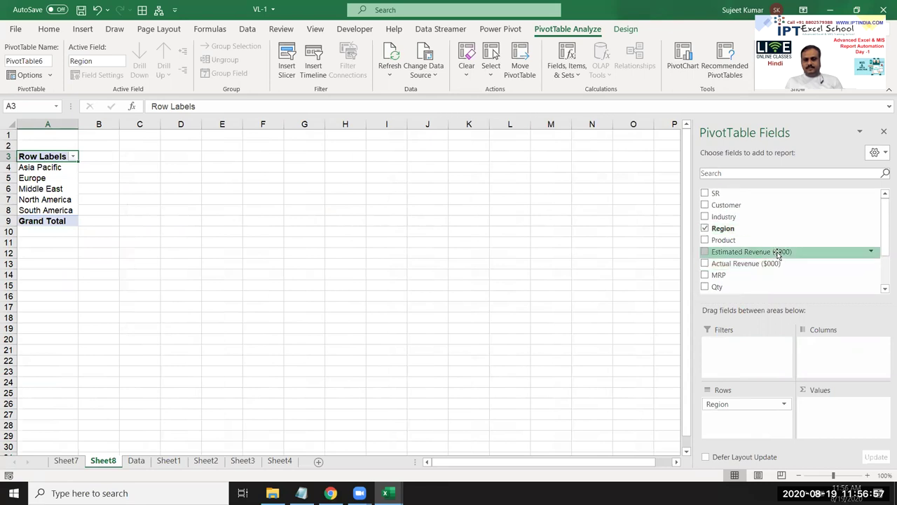
{"action": "left_click_drag", "start_coordinate": [726, 207], "coordinate": [841, 350]}
{"action": "mouse_move", "coordinate": [768, 277]}
{"action": "left_mouse_down"}
{"action": "mouse_move", "coordinate": [765, 316]}
{"action": "mouse_move", "coordinate": [833, 417]}
{"action": "left_mouse_up"}
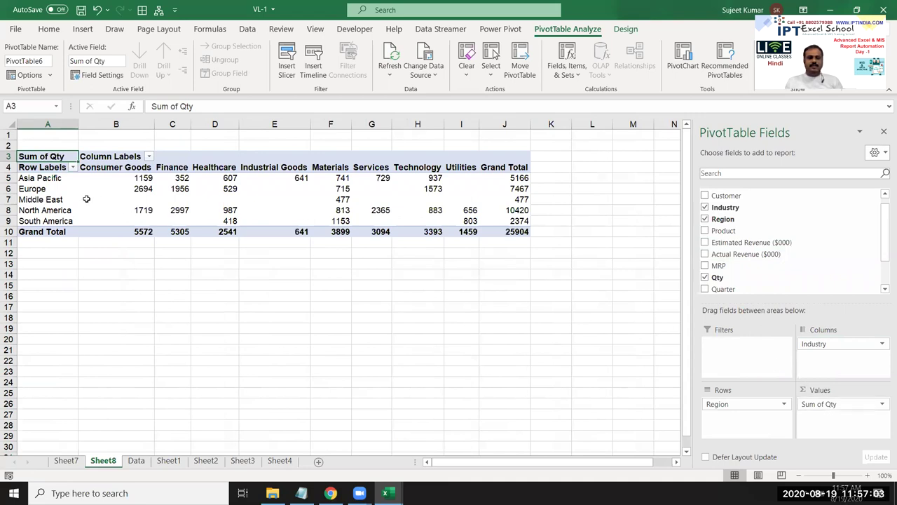
{"action": "left_click_drag", "start_coordinate": [53, 179], "coordinate": [472, 214]}
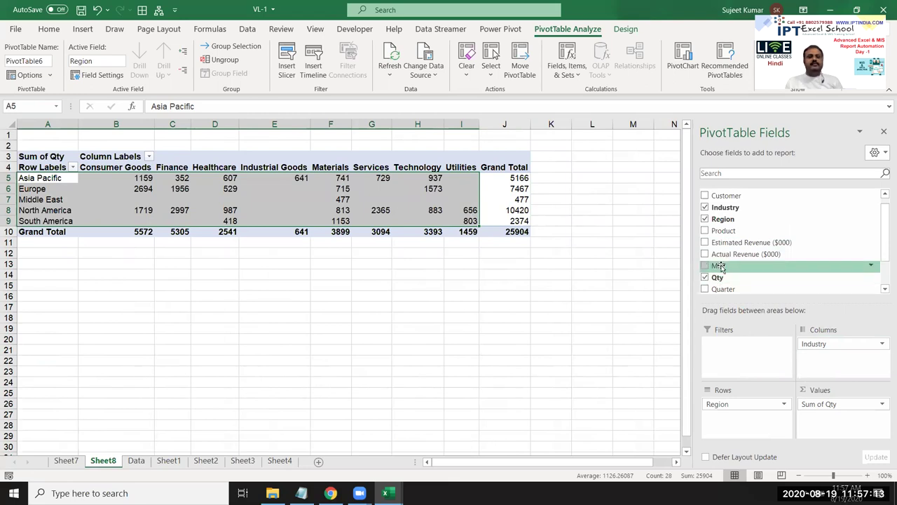
- Add MRP to the pivot values and summarise it as Average of MRP
{"action": "mouse_move", "coordinate": [718, 265]}
{"action": "left_mouse_down"}
{"action": "mouse_move", "coordinate": [869, 407]}
{"action": "mouse_move", "coordinate": [851, 417]}
{"action": "left_mouse_up"}
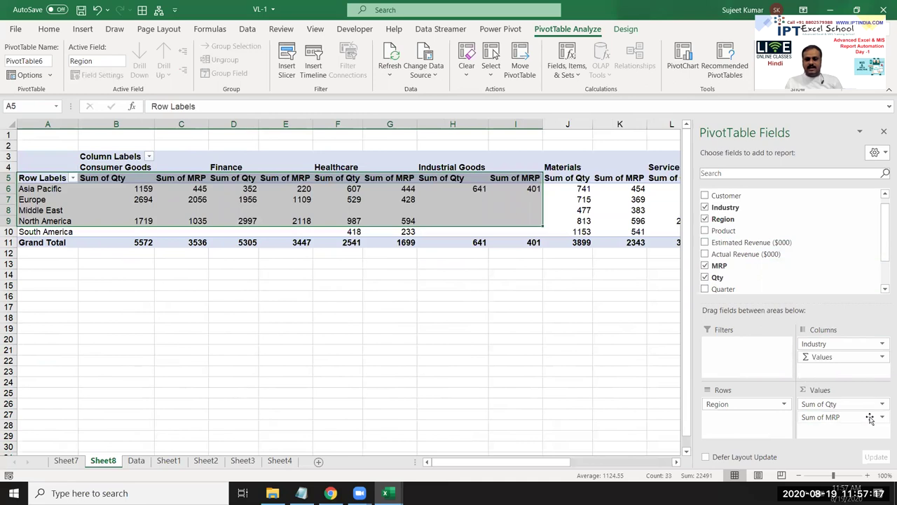
{"action": "left_click", "coordinate": [879, 418]}
{"action": "left_click", "coordinate": [868, 405]}
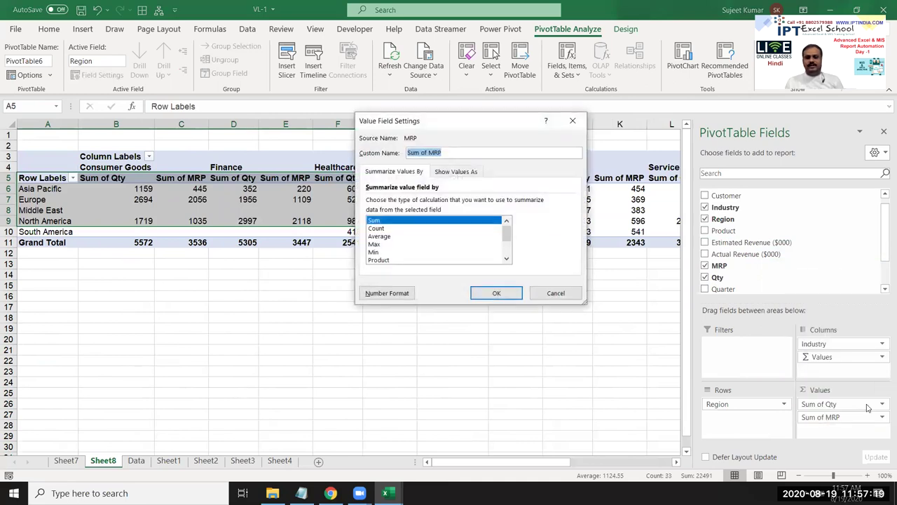
{"action": "left_click", "coordinate": [455, 172]}
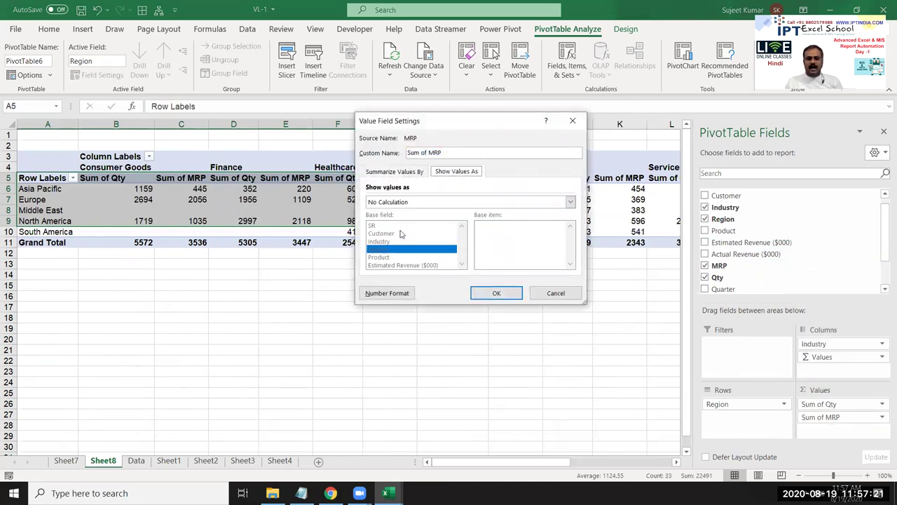
{"action": "left_click", "coordinate": [394, 173]}
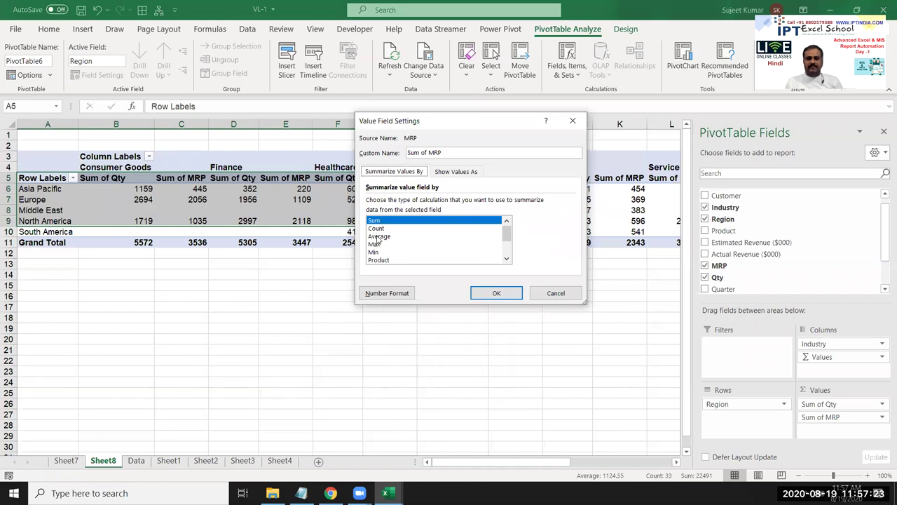
{"action": "left_click", "coordinate": [378, 237]}
{"action": "left_click", "coordinate": [483, 294]}
- Select C6:J9 to check its statistics, then click an empty cell outside the pivot
{"action": "left_click", "coordinate": [181, 193]}
{"action": "left_click_drag", "start_coordinate": [242, 200], "coordinate": [633, 222]}
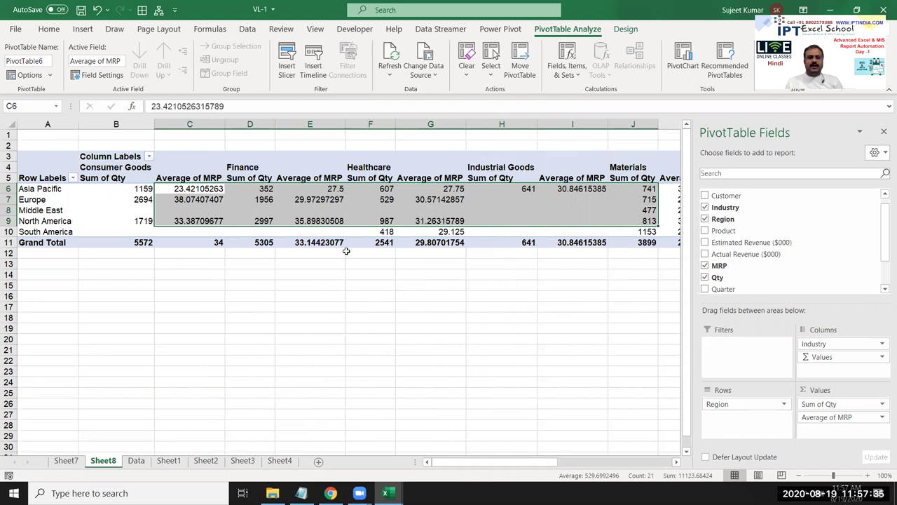
{"action": "left_click", "coordinate": [301, 272]}
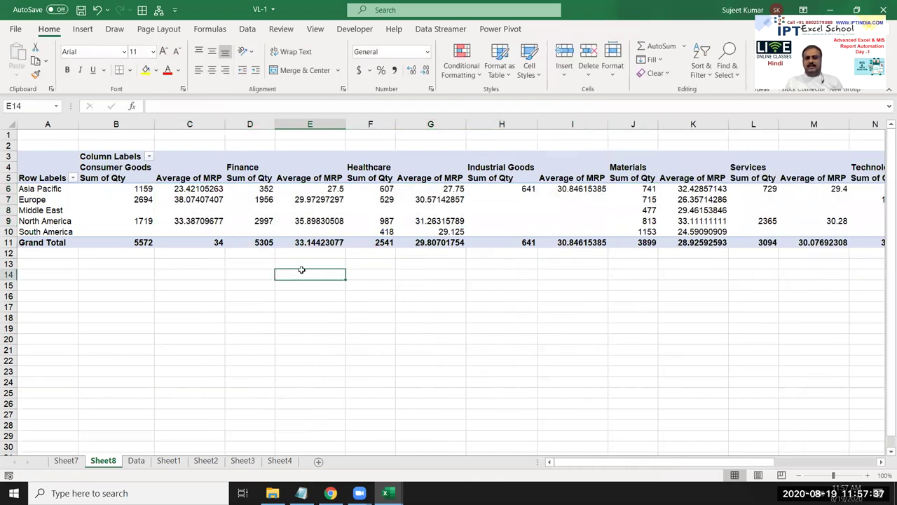
- Drop Average of MRP from Values, moving Industry to Rows and back to Columns
{"action": "left_click", "coordinate": [259, 210]}
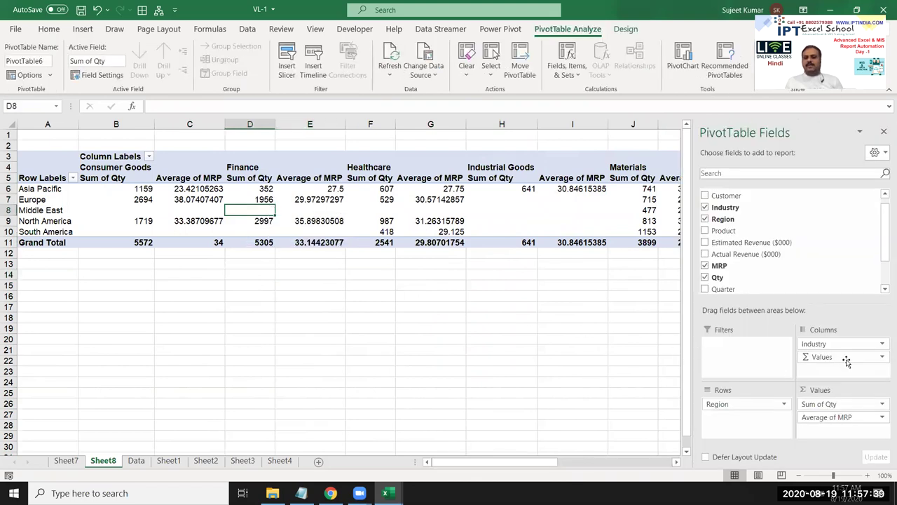
{"action": "mouse_move", "coordinate": [841, 344]}
{"action": "left_mouse_down"}
{"action": "mouse_move", "coordinate": [744, 438]}
{"action": "mouse_move", "coordinate": [732, 427]}
{"action": "left_mouse_up"}
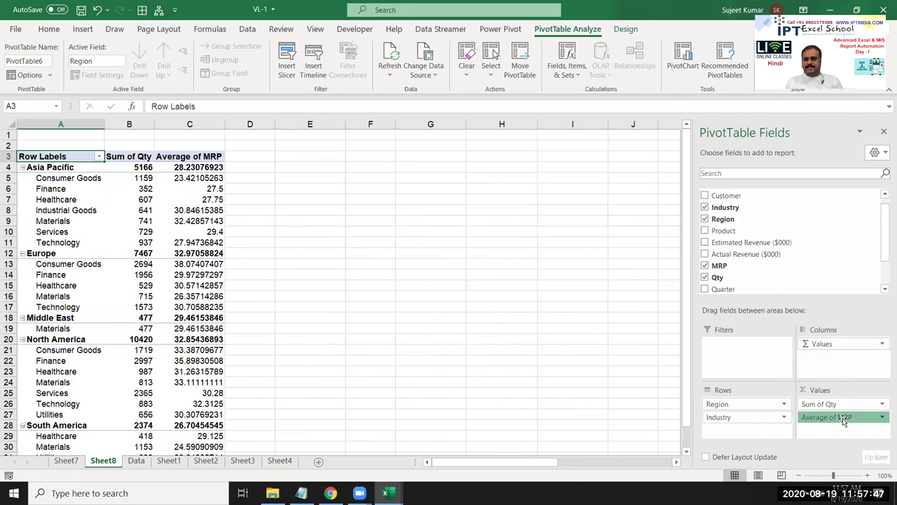
{"action": "left_click_drag", "start_coordinate": [844, 419], "coordinate": [771, 232]}
{"action": "left_click_drag", "start_coordinate": [761, 418], "coordinate": [841, 347]}
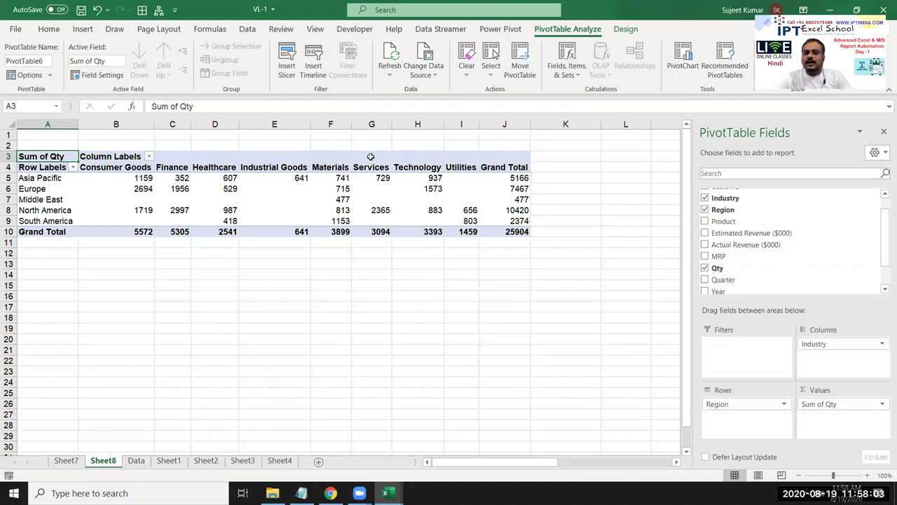
- Nest Industry under Region in the pivot rows
{"action": "left_click", "coordinate": [130, 167]}
{"action": "left_click_drag", "start_coordinate": [219, 163], "coordinate": [461, 166]}
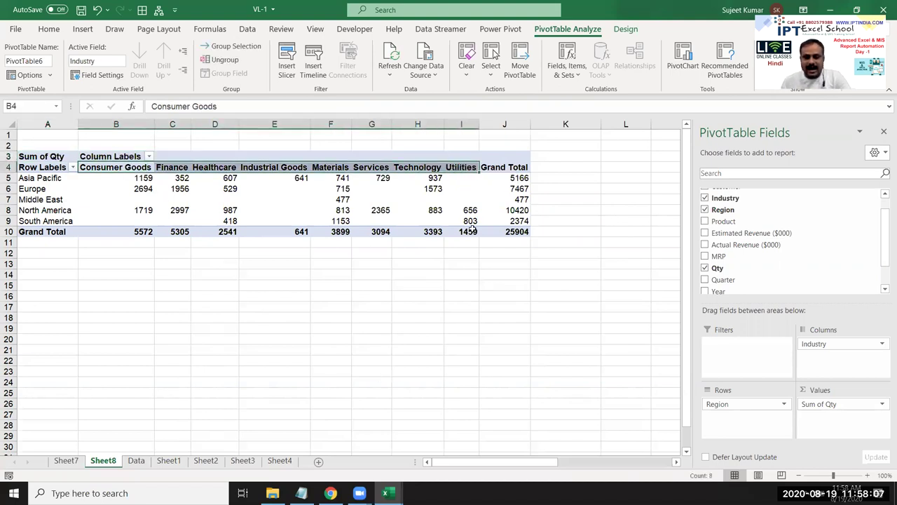
{"action": "mouse_move", "coordinate": [491, 462]}
{"action": "left_mouse_down"}
{"action": "mouse_move", "coordinate": [491, 470]}
{"action": "mouse_move", "coordinate": [643, 463]}
{"action": "mouse_move", "coordinate": [527, 464]}
{"action": "left_mouse_up"}
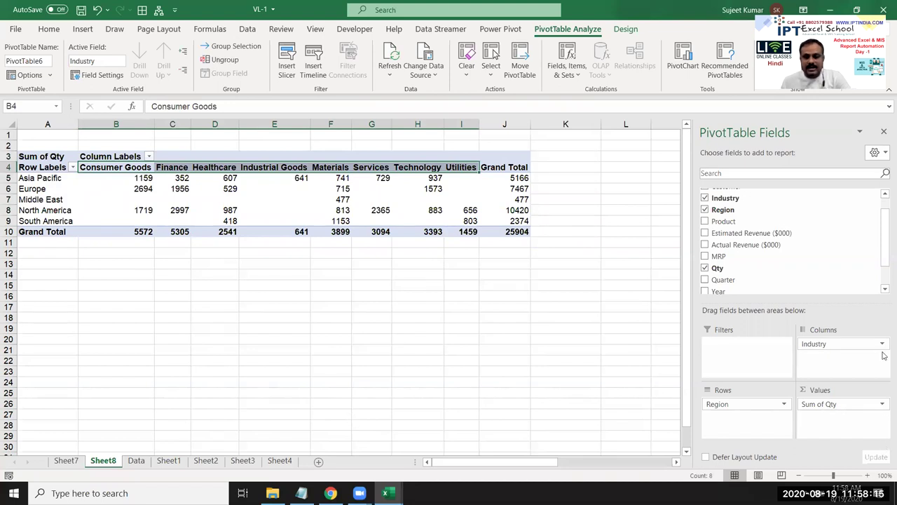
{"action": "left_click_drag", "start_coordinate": [844, 344], "coordinate": [747, 424]}
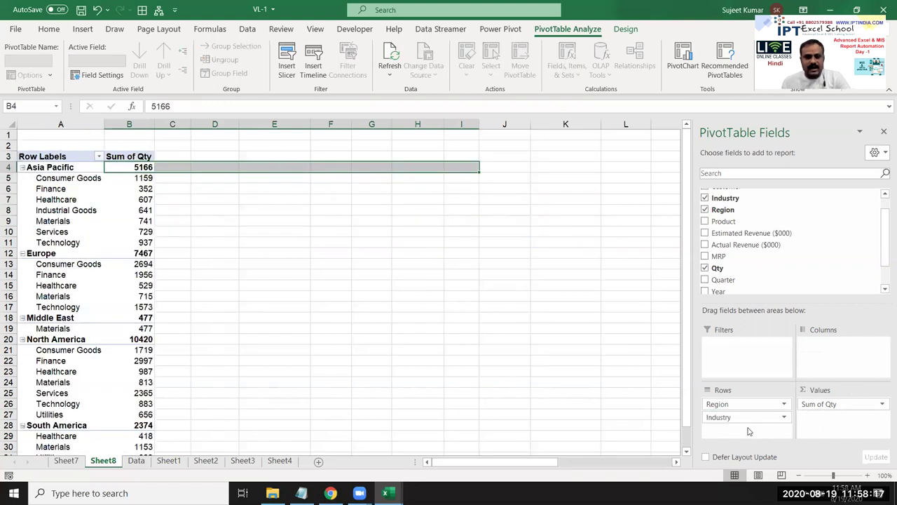
{"action": "scroll", "coordinate": [70, 309], "scroll_direction": "down", "scroll_amount": 10}
{"action": "scroll", "coordinate": [74, 309], "scroll_direction": "up", "scroll_amount": 10}
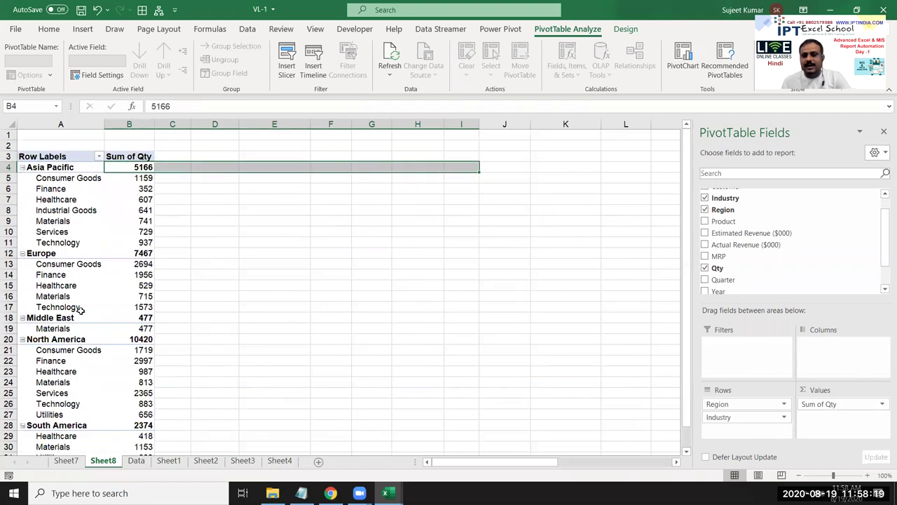
{"action": "scroll", "coordinate": [83, 309], "scroll_direction": "down", "scroll_amount": 3}
{"action": "scroll", "coordinate": [86, 311], "scroll_direction": "up", "scroll_amount": 3}
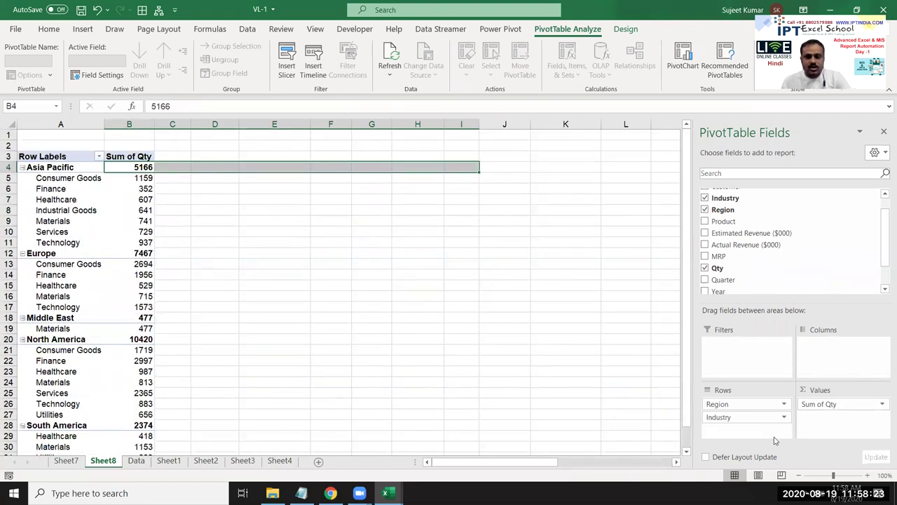
- Toggle the Asia Pacific group and collapse/expand all regions with Expand/Collapse Field
{"action": "left_click", "coordinate": [44, 202]}
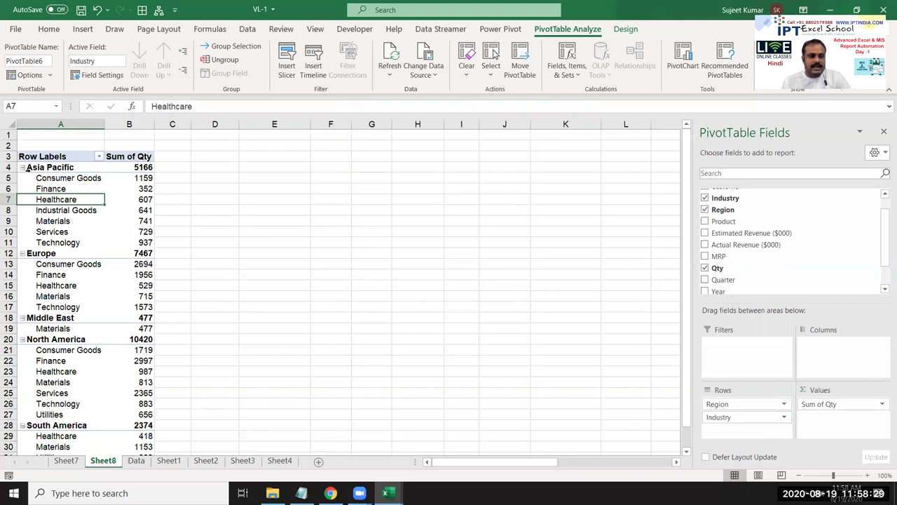
{"action": "left_click", "coordinate": [23, 167]}
{"action": "left_click", "coordinate": [22, 167]}
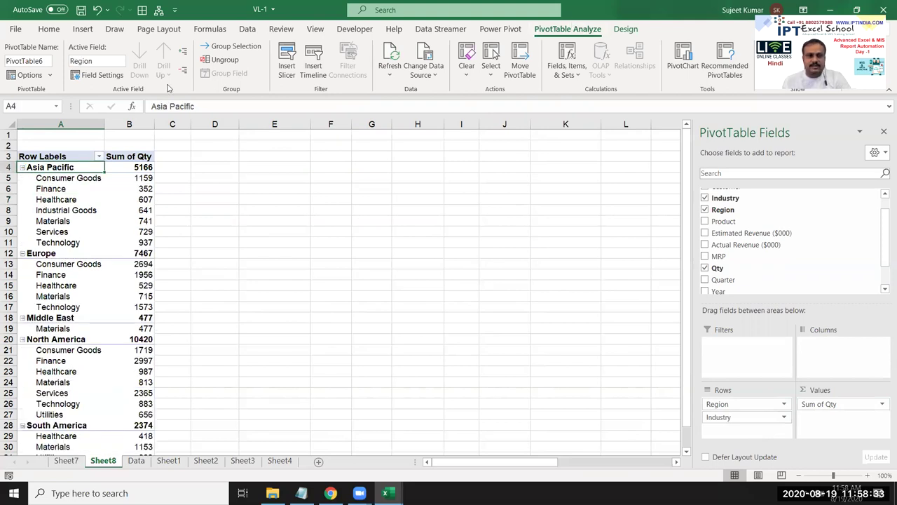
{"action": "left_click", "coordinate": [183, 54]}
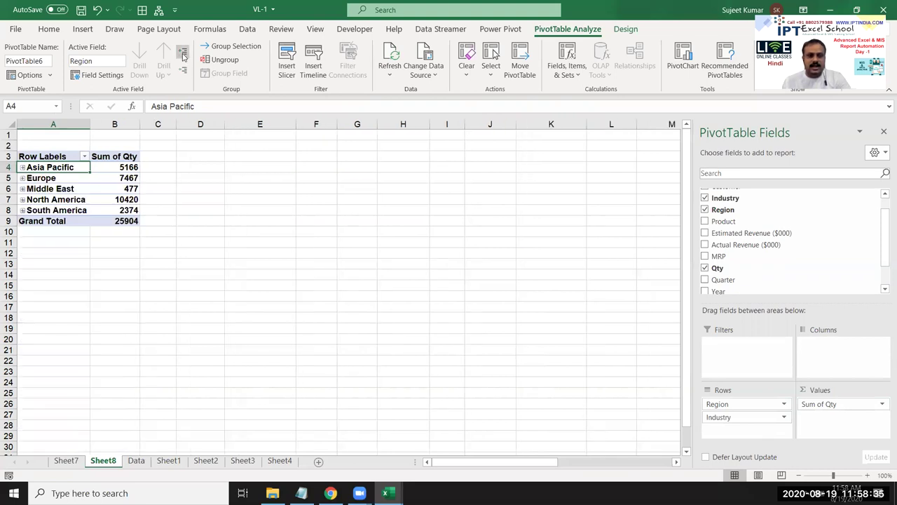
{"action": "left_click", "coordinate": [183, 54]}
{"action": "left_click", "coordinate": [183, 70]}
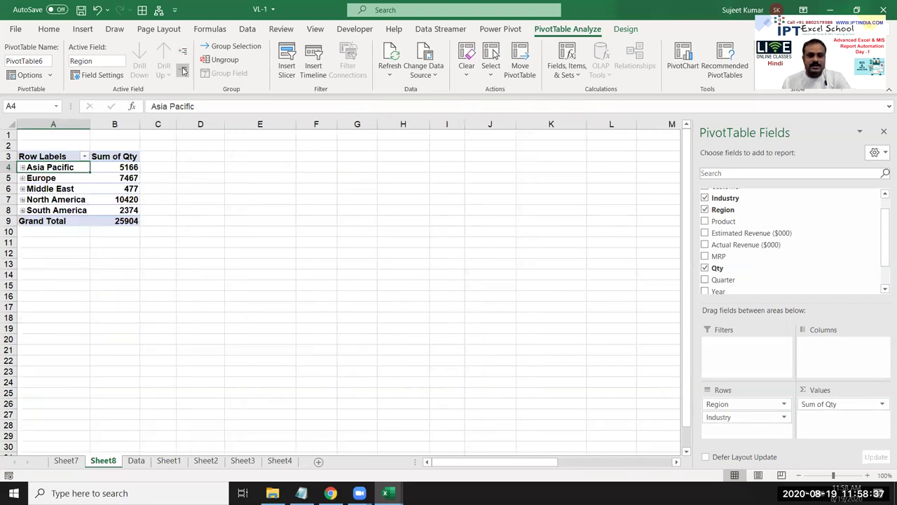
{"action": "left_click", "coordinate": [183, 54]}
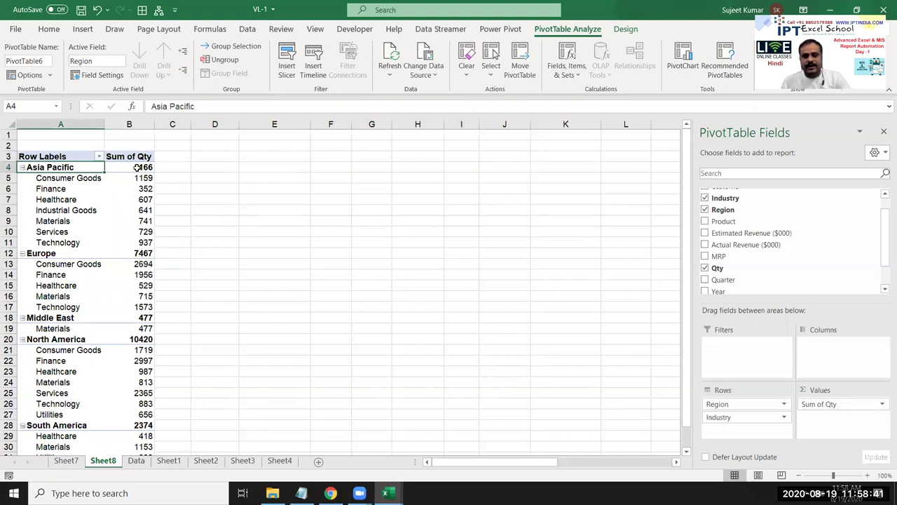
{"action": "left_click", "coordinate": [183, 72]}
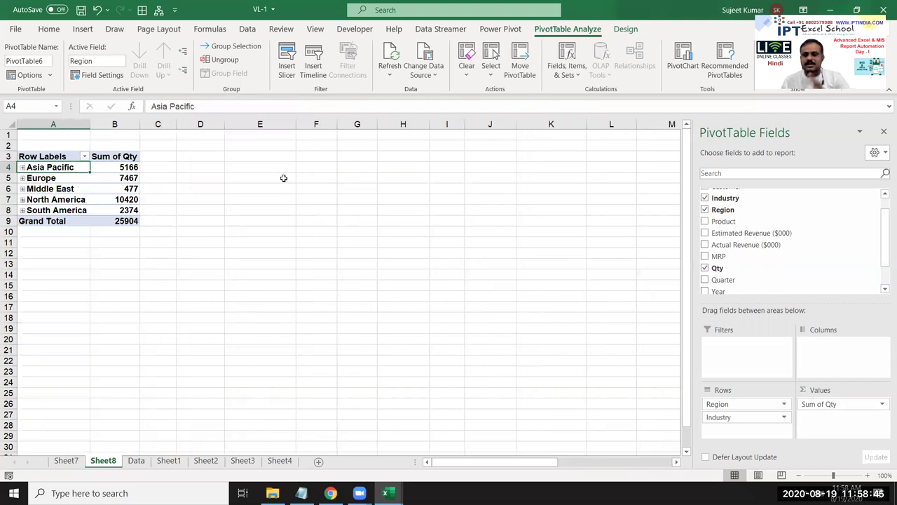
{"action": "left_click", "coordinate": [156, 257]}
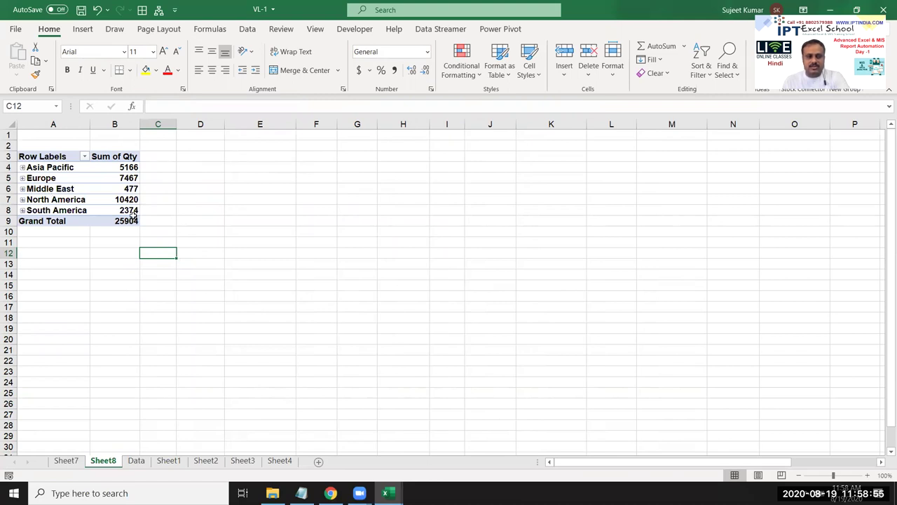
- Expand South America (2374) and check its industry quantities, including Healthcare at 418
{"action": "left_click", "coordinate": [130, 210]}
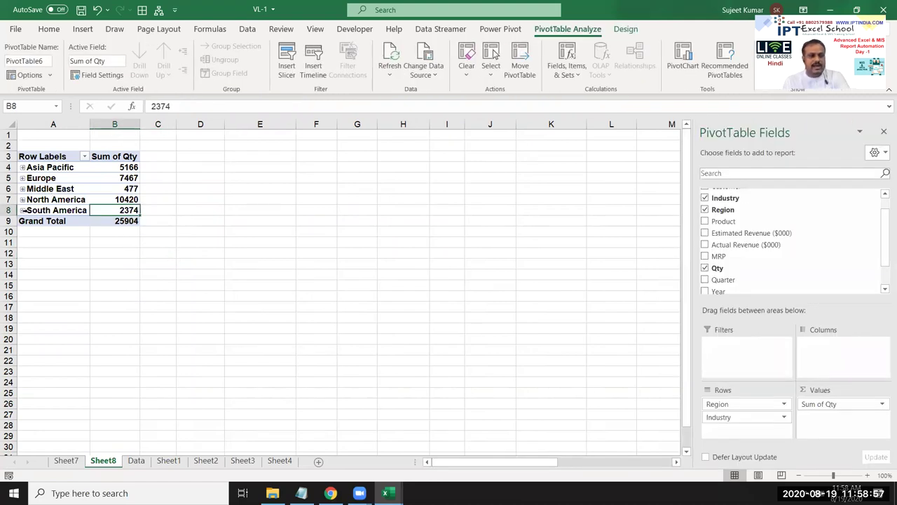
{"action": "left_click", "coordinate": [22, 210]}
{"action": "left_click", "coordinate": [43, 223]}
{"action": "left_click", "coordinate": [46, 232], "text": "ctrl"}
{"action": "left_click", "coordinate": [46, 237], "text": "ctrl"}
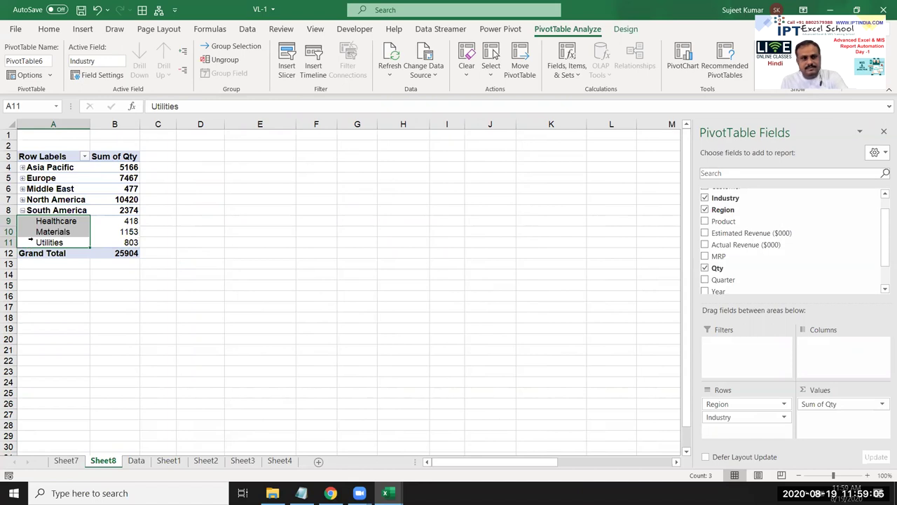
{"action": "left_click", "coordinate": [109, 241]}
{"action": "left_click", "coordinate": [116, 232]}
{"action": "left_click", "coordinate": [119, 222]}
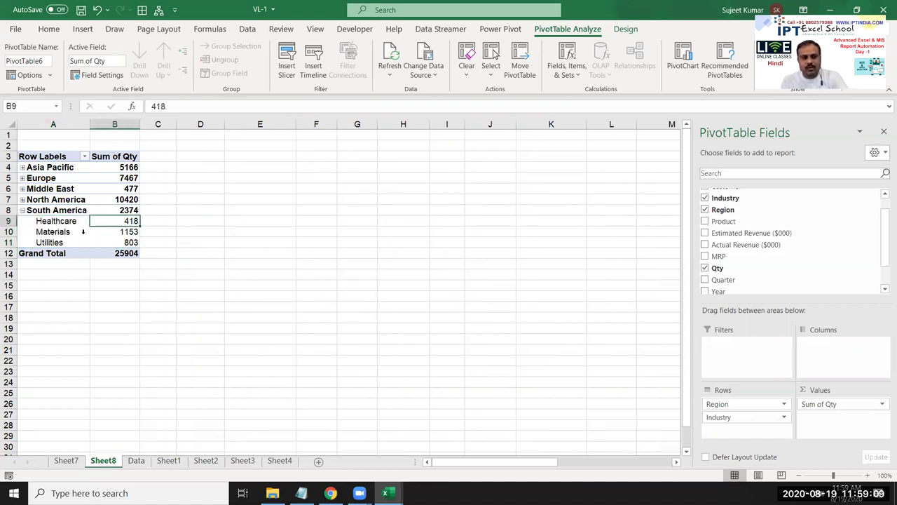
{"action": "left_click", "coordinate": [22, 210]}
{"action": "left_click", "coordinate": [21, 211]}
{"action": "left_click", "coordinate": [22, 211]}
{"action": "left_click", "coordinate": [22, 200]}
- Toggle North America and Middle East, expand all regions, and check Europe Finance at 1956
{"action": "left_click", "coordinate": [22, 200]}
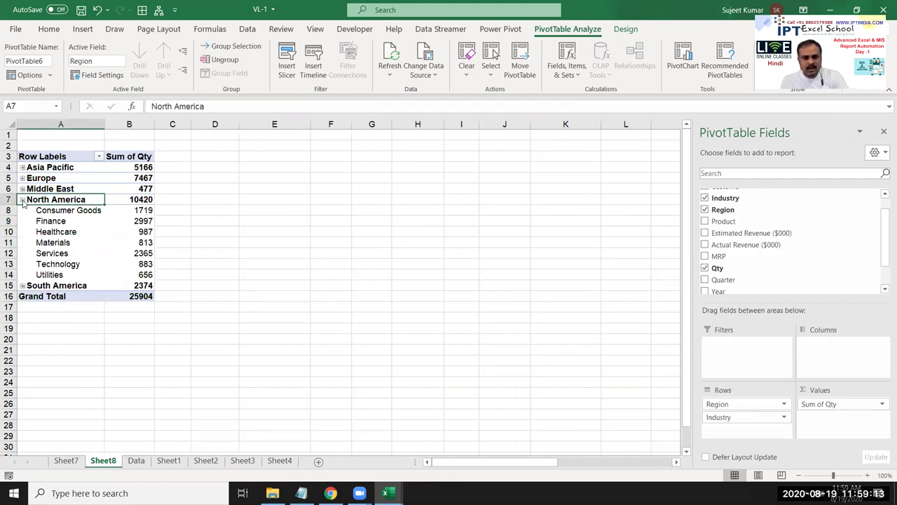
{"action": "left_click", "coordinate": [22, 200]}
{"action": "left_click", "coordinate": [21, 189]}
{"action": "left_click", "coordinate": [22, 189]}
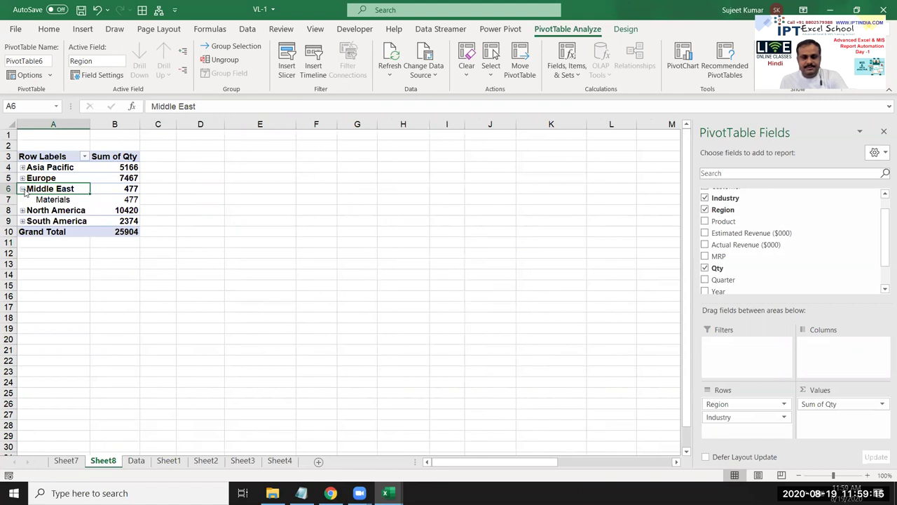
{"action": "key", "text": "shift+Right"}
{"action": "left_click", "coordinate": [22, 189]}
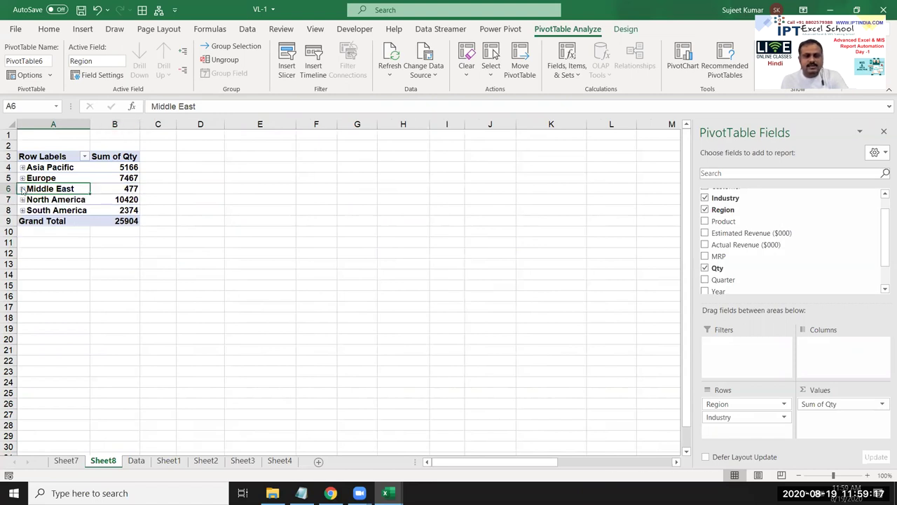
{"action": "left_click", "coordinate": [182, 51]}
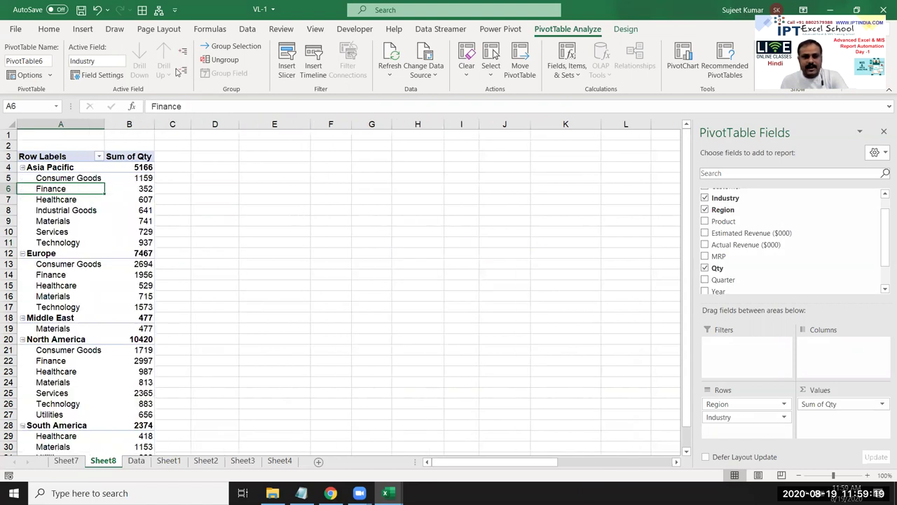
{"action": "left_click", "coordinate": [182, 72]}
{"action": "left_click", "coordinate": [183, 53]}
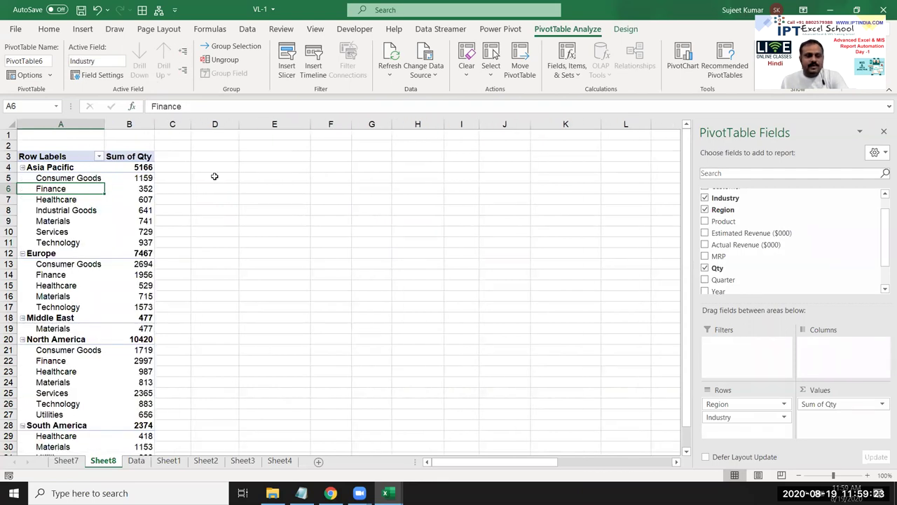
{"action": "left_click", "coordinate": [51, 276]}
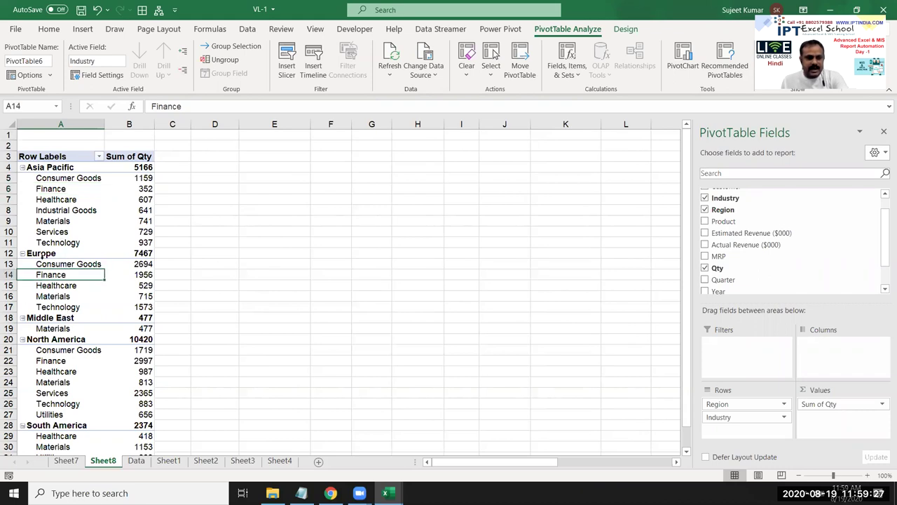
{"action": "left_click", "coordinate": [110, 275]}
{"action": "mouse_move", "coordinate": [123, 275]}
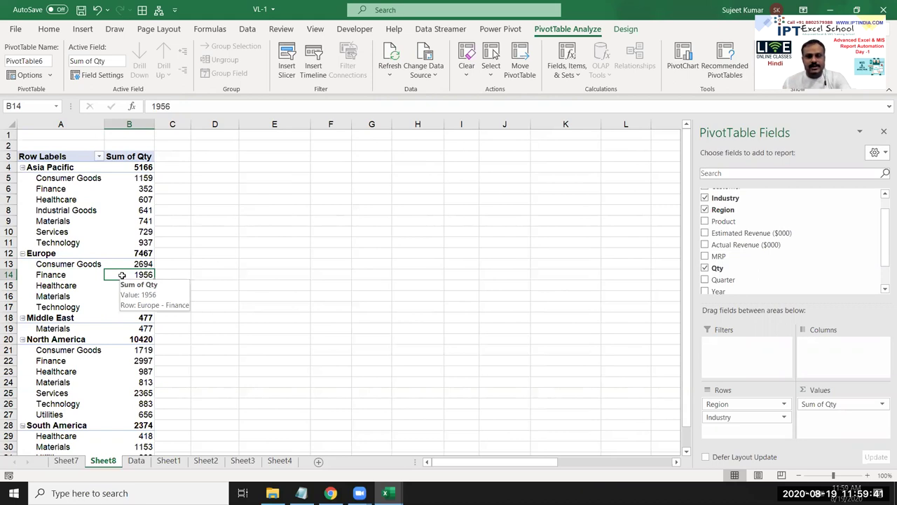
- On the Data sheet, turn on filters and limit Region to Europe only
{"action": "left_click", "coordinate": [136, 460]}
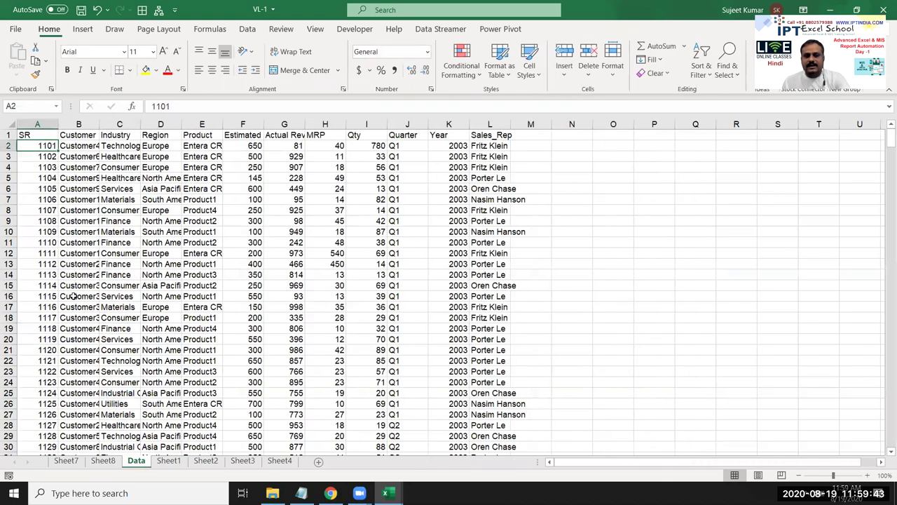
{"action": "left_click", "coordinate": [32, 135]}
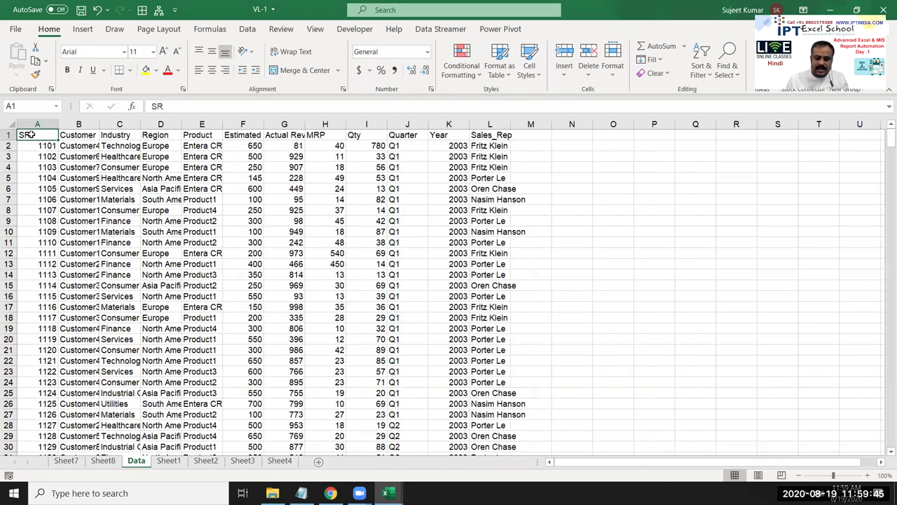
{"action": "key", "text": "ctrl+shift+l"}
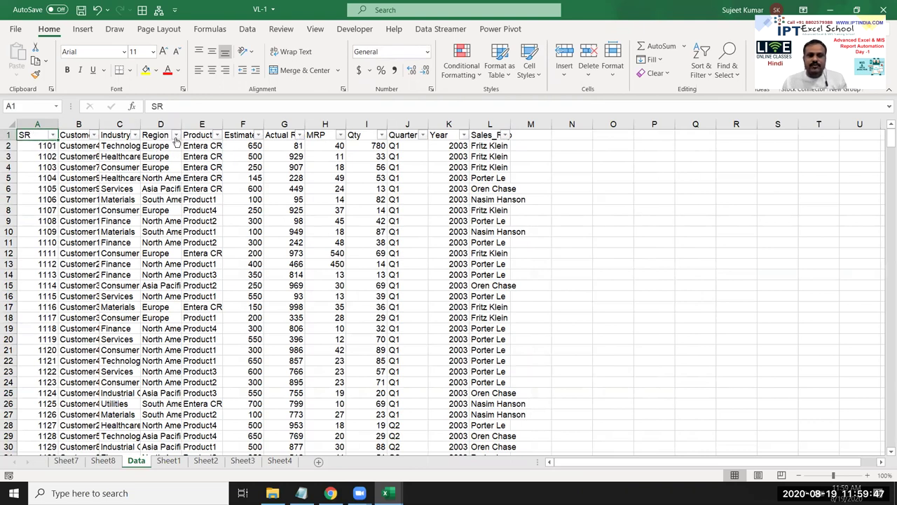
{"action": "left_click", "coordinate": [176, 135]}
{"action": "left_click", "coordinate": [77, 272]}
{"action": "left_click", "coordinate": [72, 293]}
{"action": "left_click", "coordinate": [110, 382]}
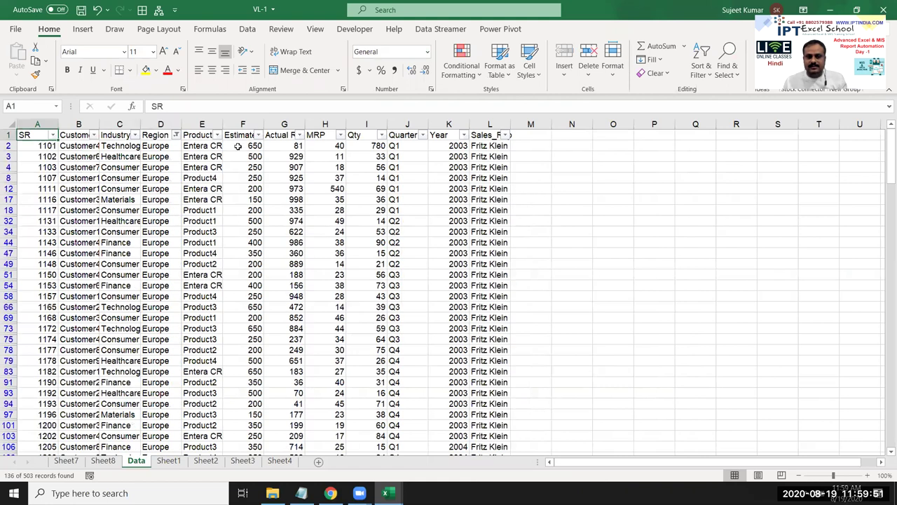
- Limit Industry to Finance only, leaving 37 records, then return to Sheet8
{"action": "left_click", "coordinate": [134, 134]}
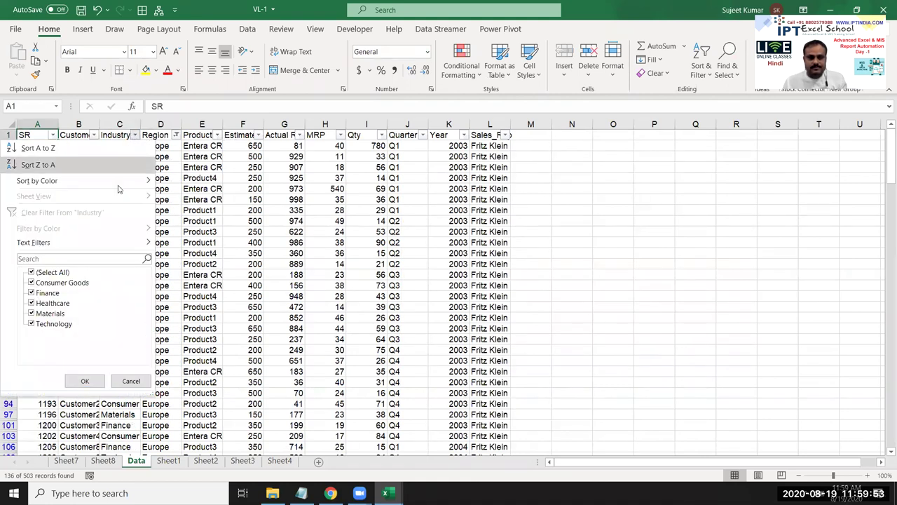
{"action": "left_click", "coordinate": [43, 273]}
{"action": "left_click", "coordinate": [41, 293]}
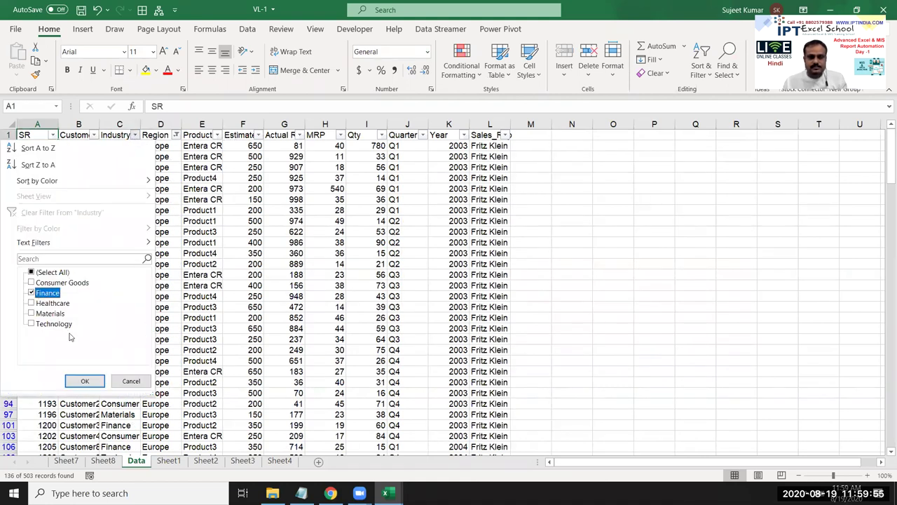
{"action": "left_click", "coordinate": [85, 381]}
{"action": "scroll", "coordinate": [330, 276], "scroll_direction": "down", "scroll_amount": 1}
{"action": "scroll", "coordinate": [333, 277], "scroll_direction": "down", "scroll_amount": 2}
{"action": "scroll", "coordinate": [332, 277], "scroll_direction": "up", "scroll_amount": 2}
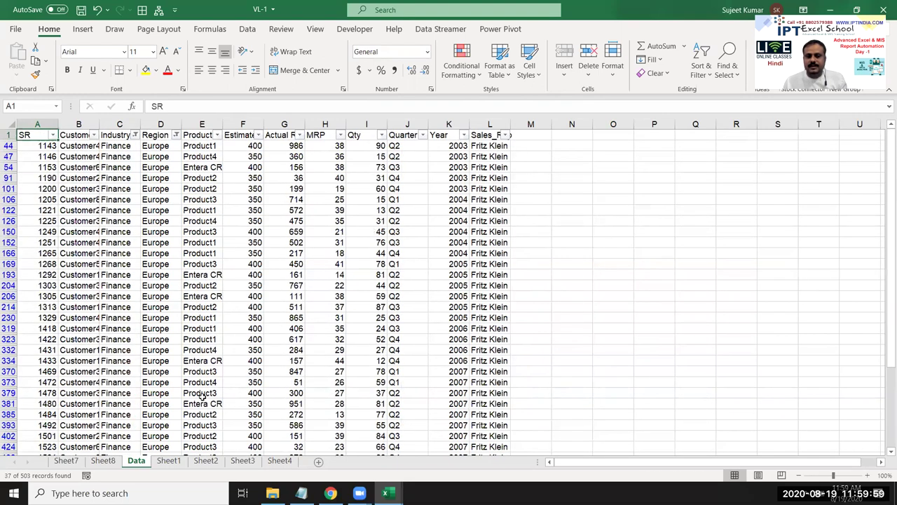
{"action": "left_click", "coordinate": [103, 461]}
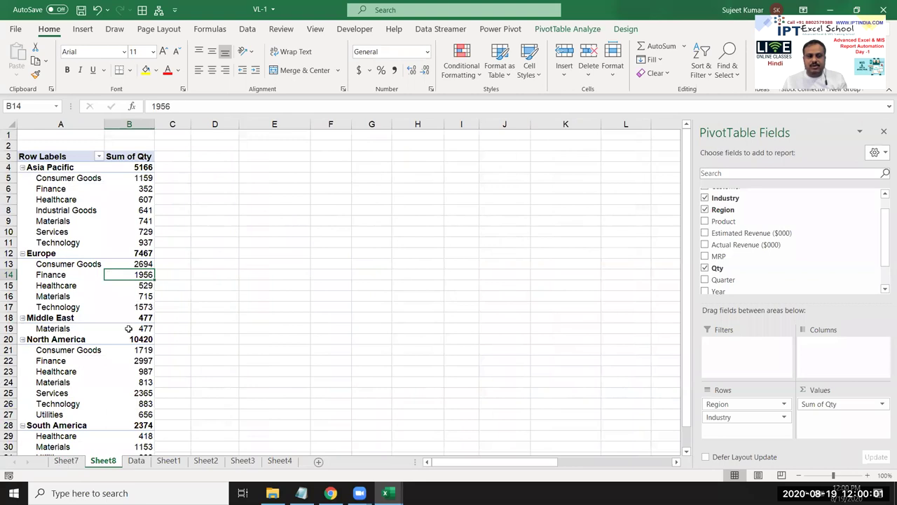
{"action": "double_click", "coordinate": [133, 275]}
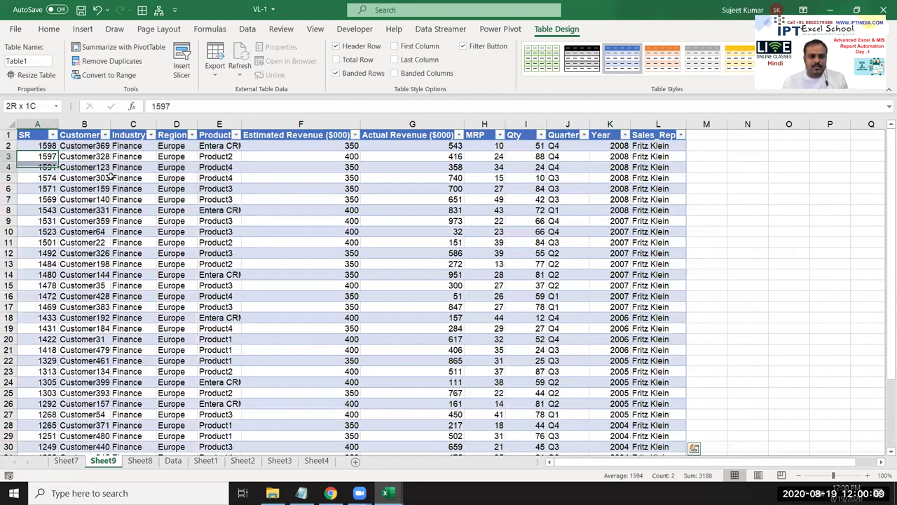
{"action": "mouse_move", "coordinate": [50, 162]}
{"action": "left_mouse_down"}
{"action": "mouse_move", "coordinate": [511, 208]}
{"action": "mouse_move", "coordinate": [566, 360]}
{"action": "left_mouse_up"}
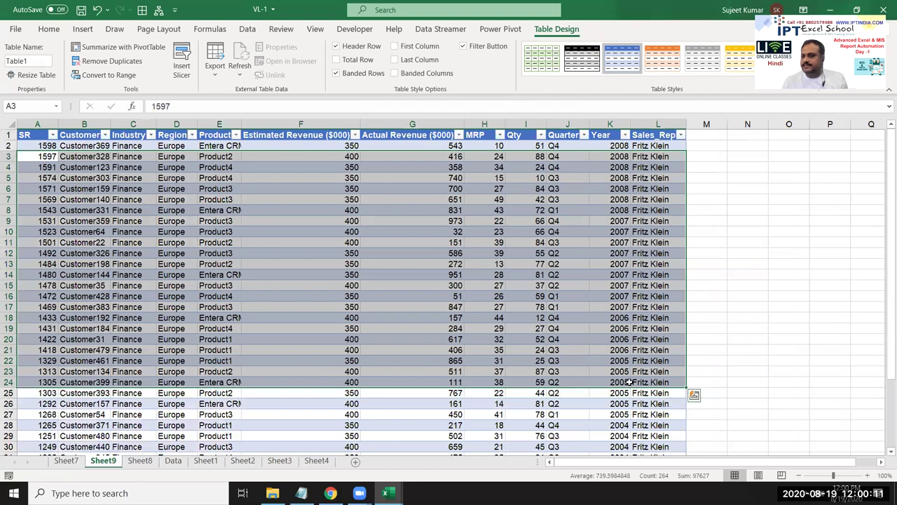
{"action": "mouse_move", "coordinate": [642, 381]}
{"action": "left_mouse_down"}
{"action": "mouse_move", "coordinate": [17, 139]}
{"action": "mouse_move", "coordinate": [649, 452]}
{"action": "left_mouse_up"}
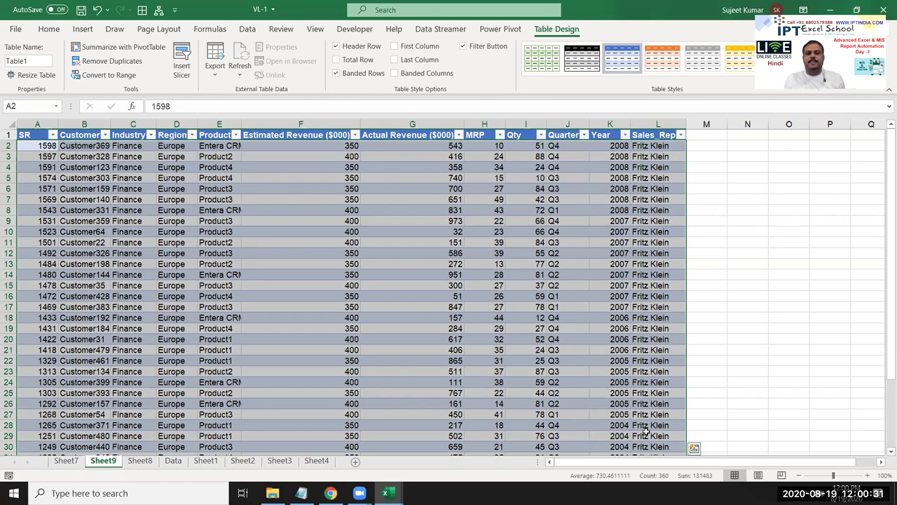
{"action": "scroll", "coordinate": [394, 266], "scroll_direction": "down", "scroll_amount": 5}
{"action": "scroll", "coordinate": [394, 266], "scroll_direction": "up", "scroll_amount": 5}
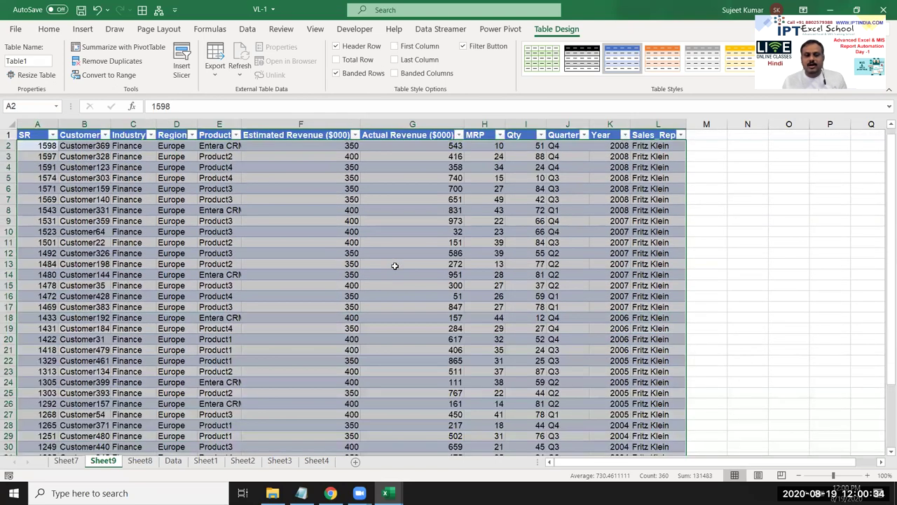
{"action": "right_click", "coordinate": [109, 463]}
{"action": "left_click", "coordinate": [143, 319]}
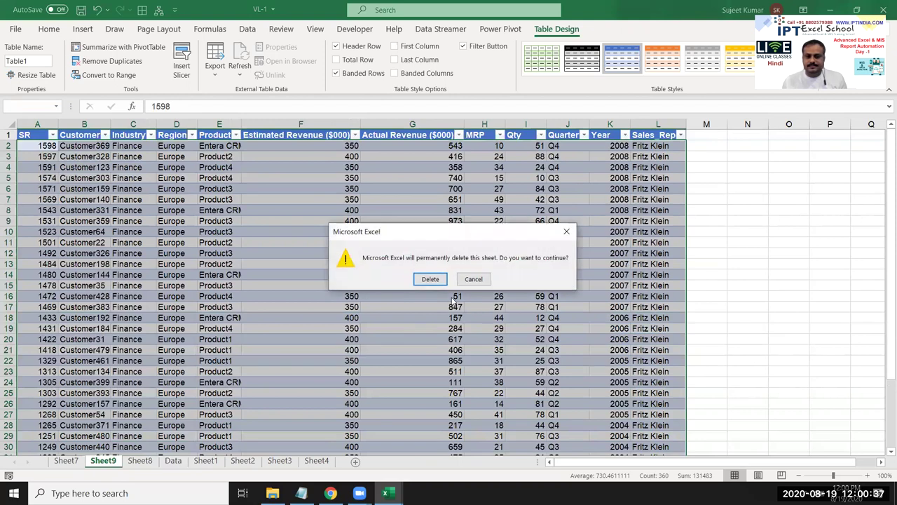
{"action": "left_click", "coordinate": [431, 280]}
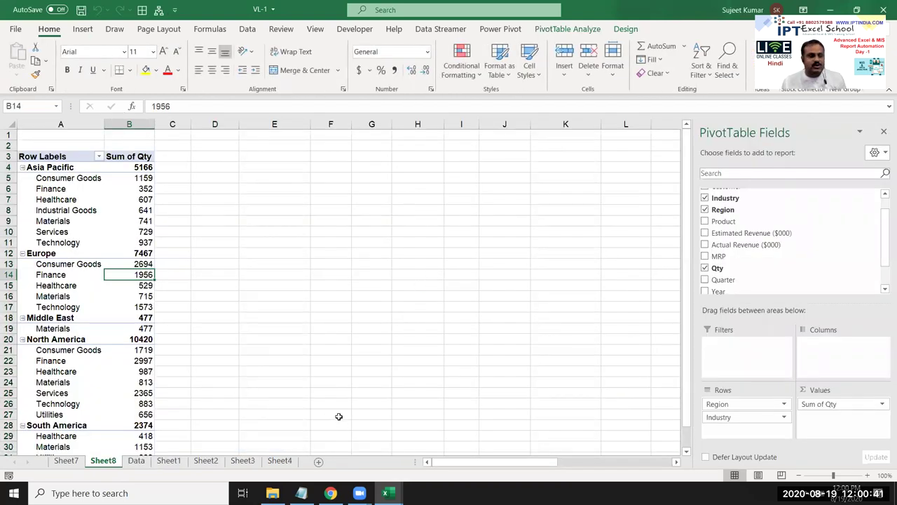
{"action": "left_click", "coordinate": [355, 269]}
{"action": "double_click", "coordinate": [355, 263]}
{"action": "key", "text": "Escape"}
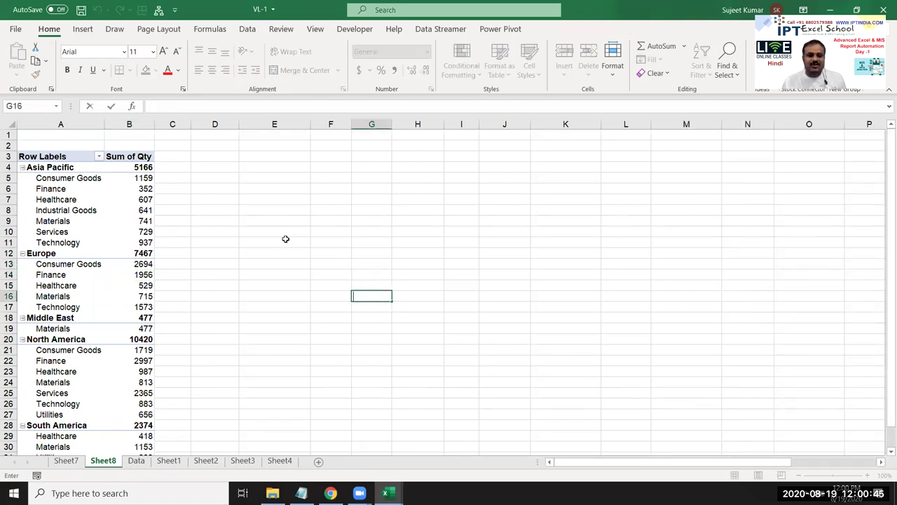
{"action": "key", "text": "ctrl+Up"}
{"action": "key", "text": "Left"}
{"action": "key", "text": "Left"}
{"action": "left_click", "coordinate": [282, 220]}
{"action": "double_click", "coordinate": [283, 220]}
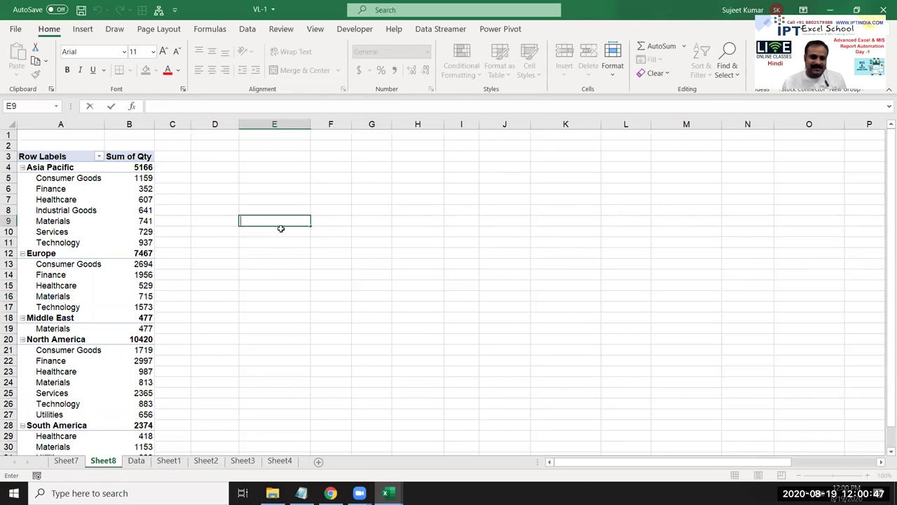
{"action": "left_click", "coordinate": [281, 239]}
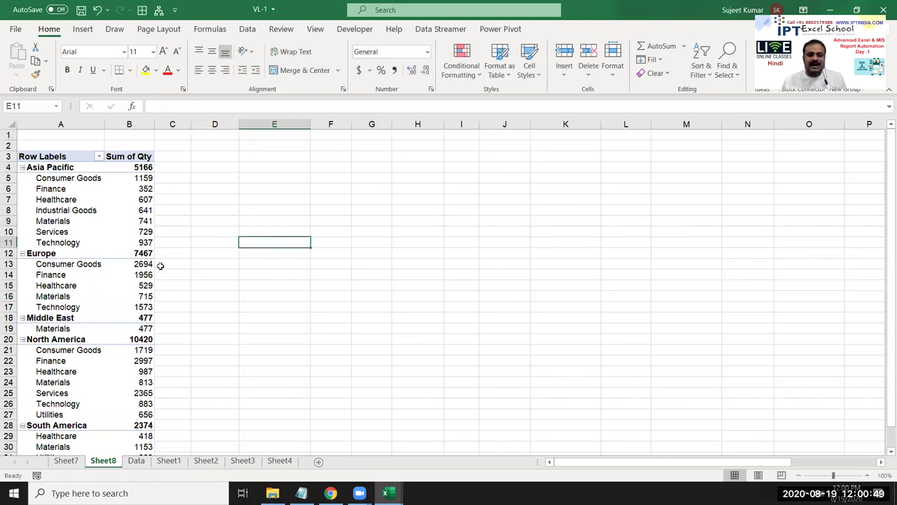
{"action": "double_click", "coordinate": [141, 274]}
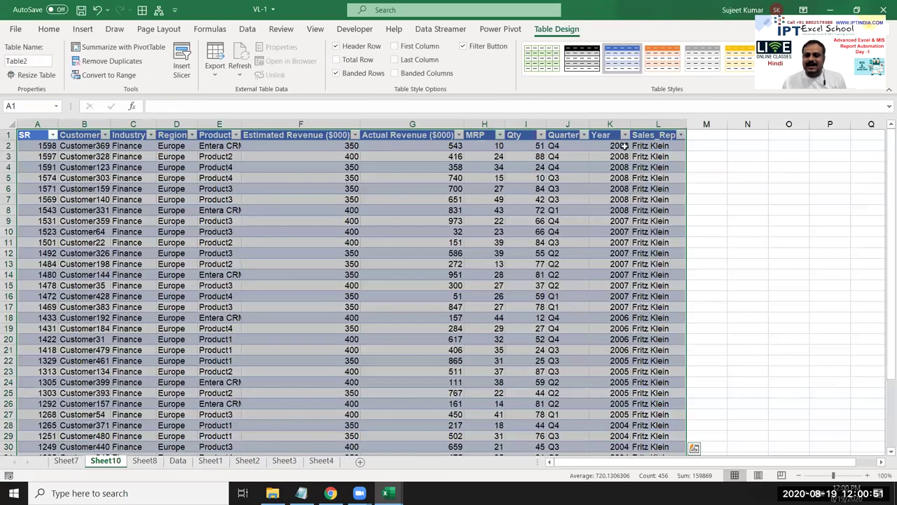
{"action": "right_click", "coordinate": [121, 462]}
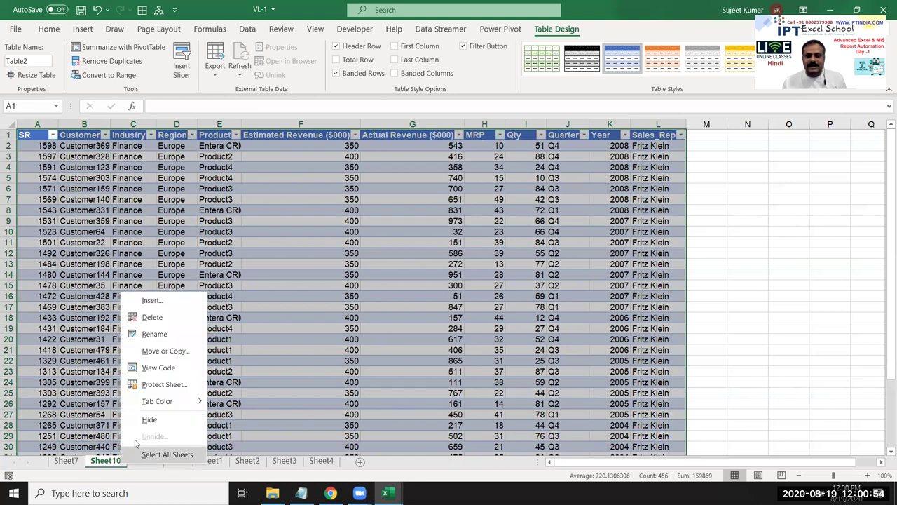
{"action": "left_click", "coordinate": [151, 317]}
{"action": "left_click", "coordinate": [431, 279]}
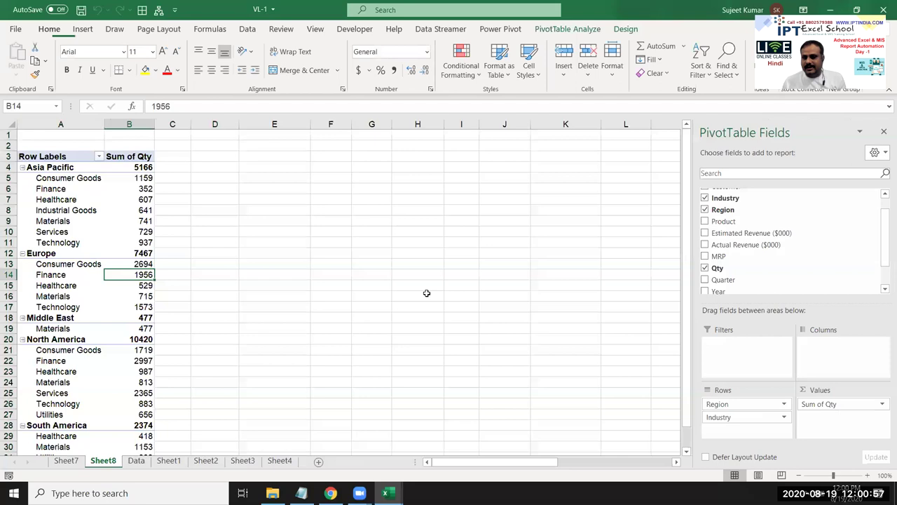
{"action": "left_click", "coordinate": [127, 289]}
- Turn off Enable show details in the Data settings of the Sheet8 pivot's PivotTable Options
{"action": "right_click", "coordinate": [132, 285]}
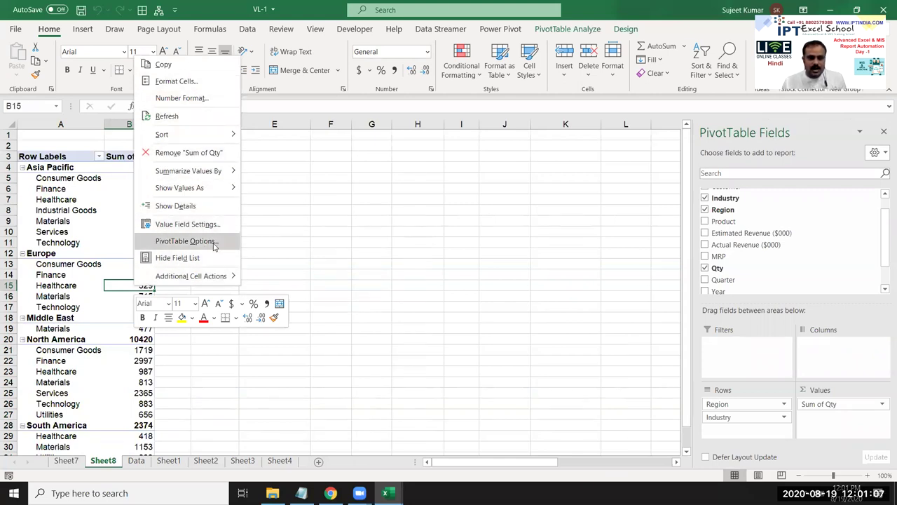
{"action": "left_click", "coordinate": [214, 241]}
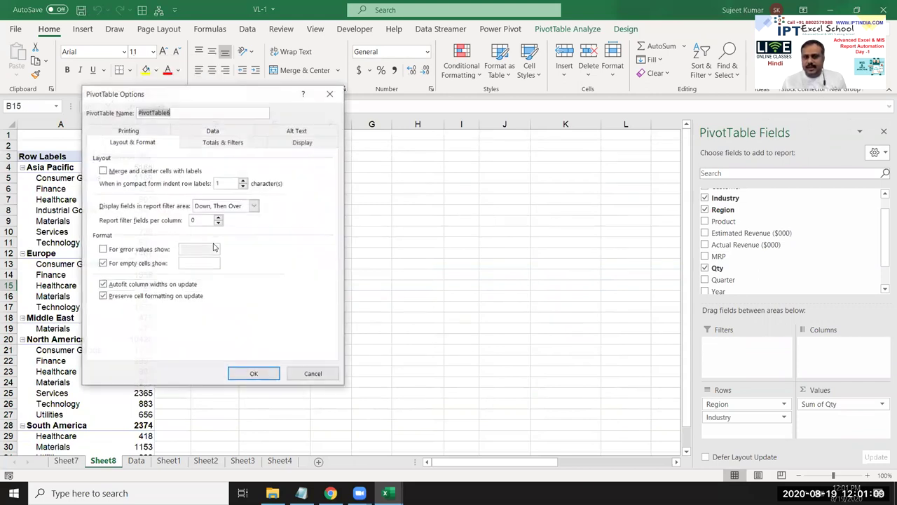
{"action": "left_click_drag", "start_coordinate": [217, 101], "coordinate": [418, 91]}
{"action": "left_click", "coordinate": [421, 124]}
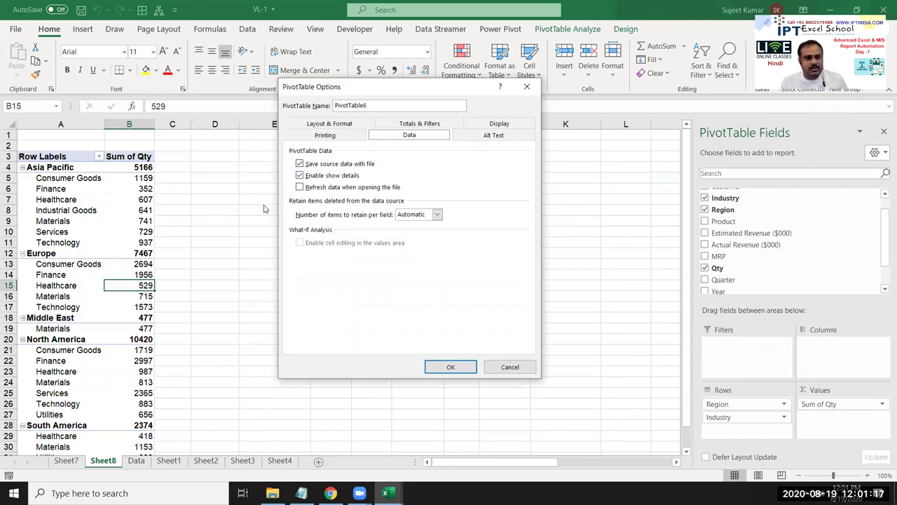
{"action": "left_click", "coordinate": [310, 178]}
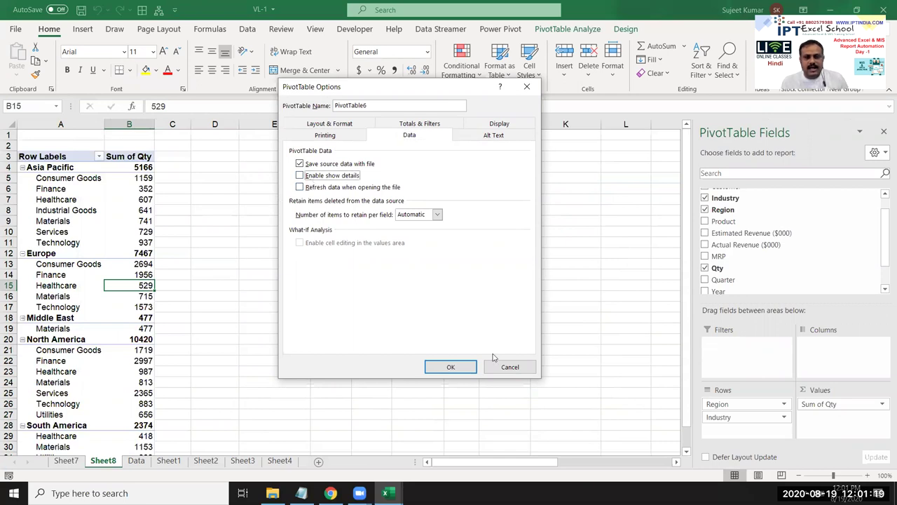
{"action": "left_click", "coordinate": [455, 368]}
- Verify double-clicking Europe Finance, North America total 10420 and Materials 813 only shows the can't-change warning
{"action": "double_click", "coordinate": [138, 275]}
{"action": "left_click", "coordinate": [451, 279]}
{"action": "double_click", "coordinate": [144, 340]}
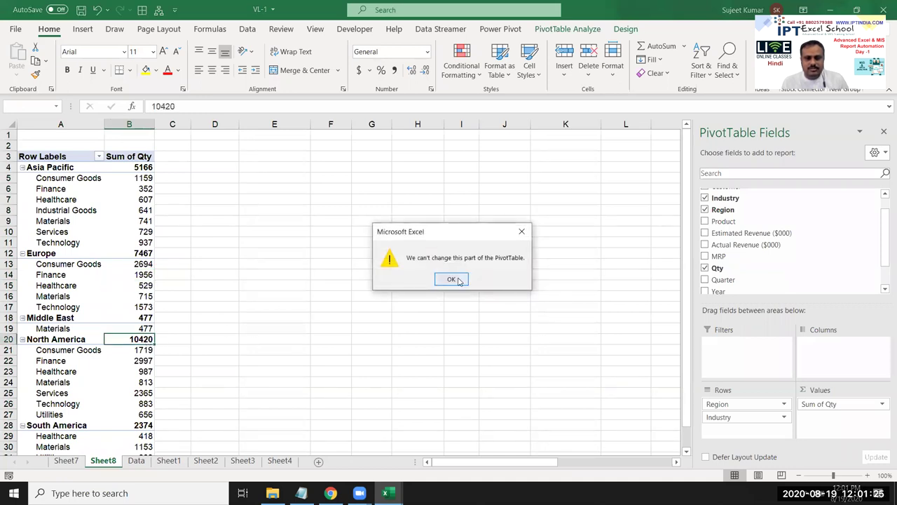
{"action": "left_click", "coordinate": [451, 279]}
{"action": "left_click", "coordinate": [146, 382]}
{"action": "key", "text": "ctrl+Up"}
{"action": "double_click", "coordinate": [145, 382]}
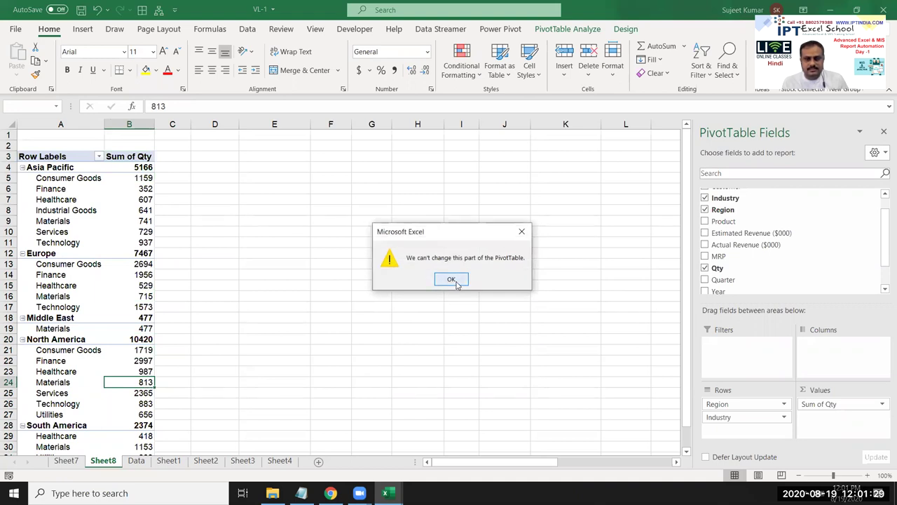
{"action": "left_click", "coordinate": [452, 279]}
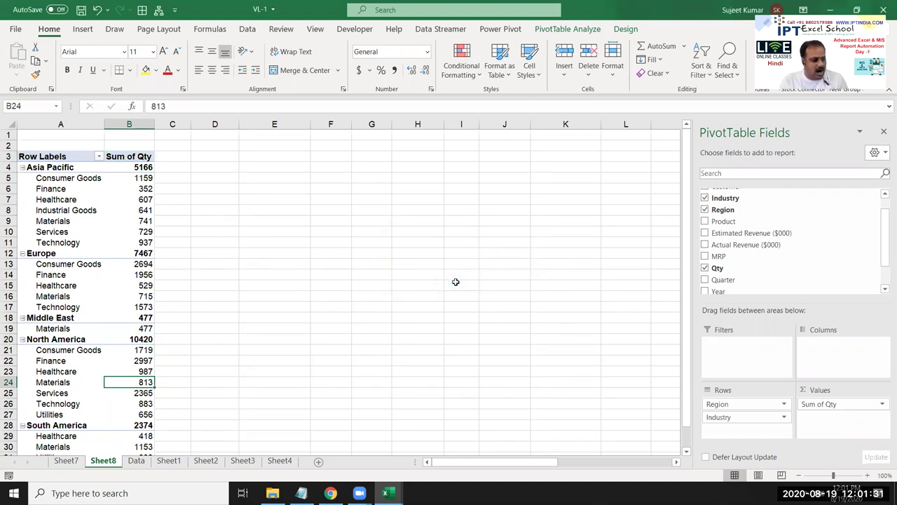